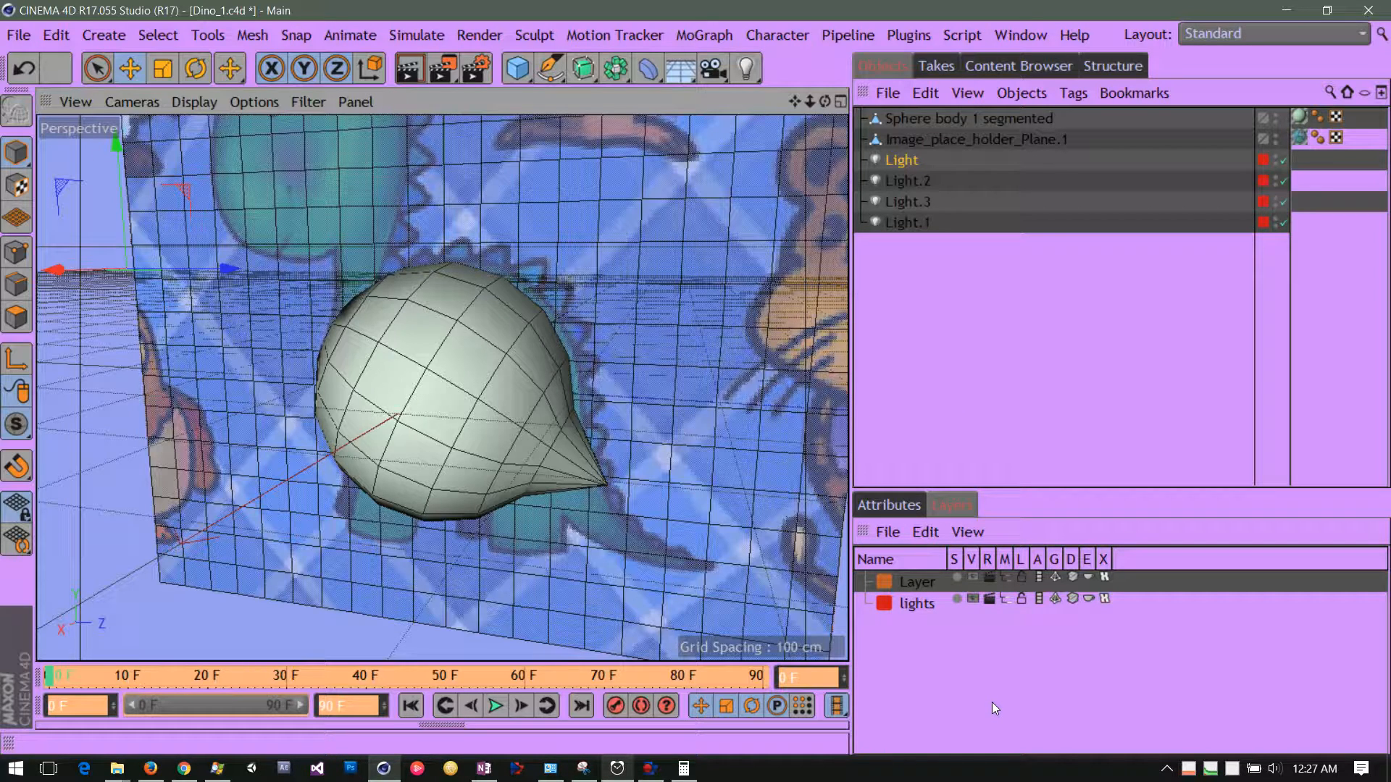
Toggle the orange layer's objects on and off in the object list, and look through the layer manager's view options
click(1042, 600)
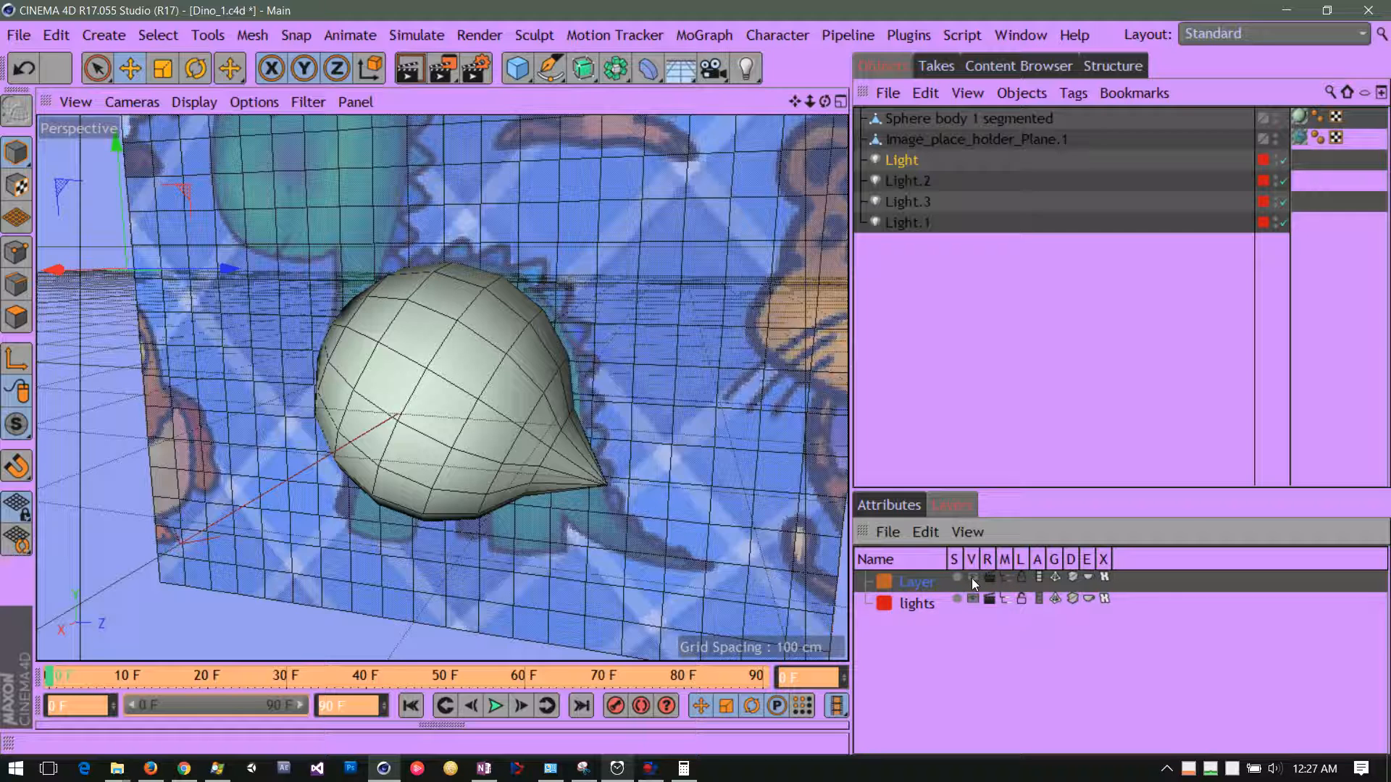
click(1006, 579)
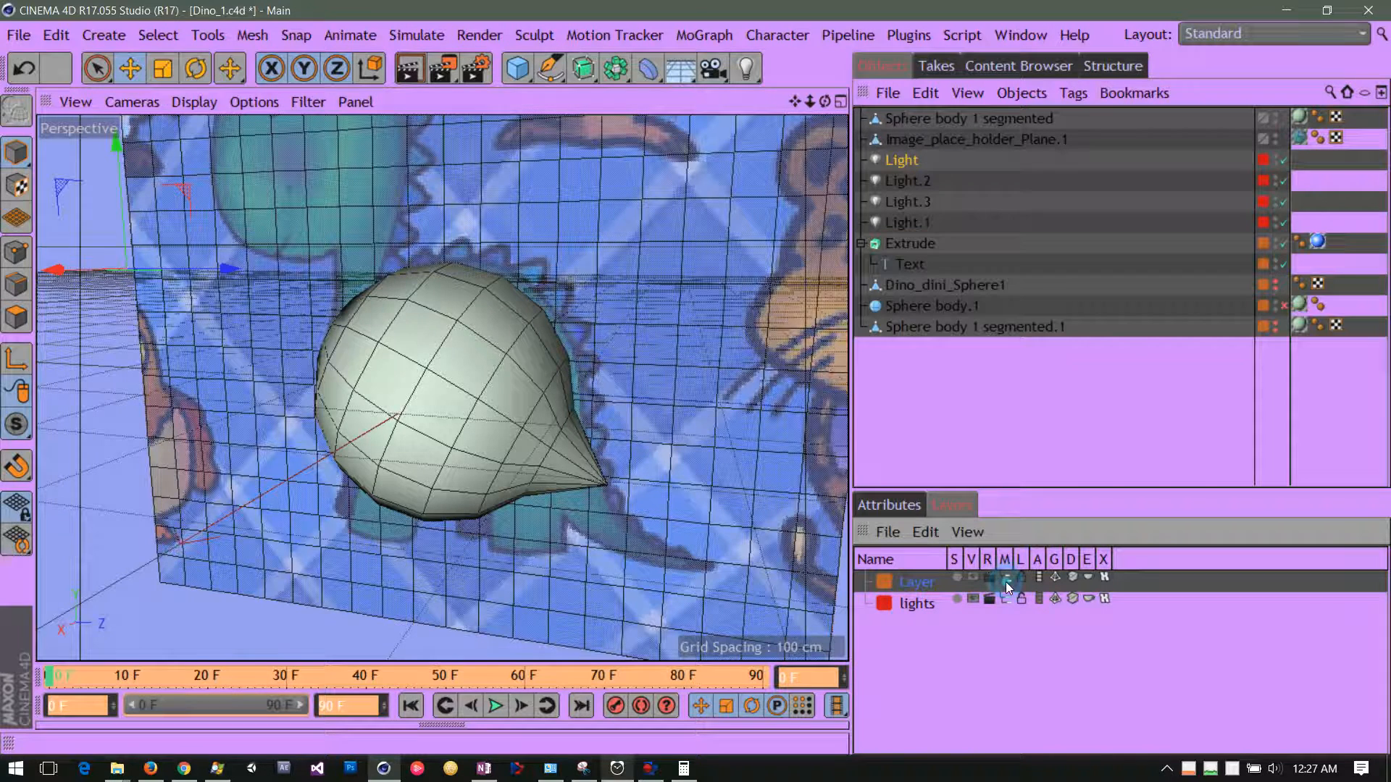
click(1006, 580)
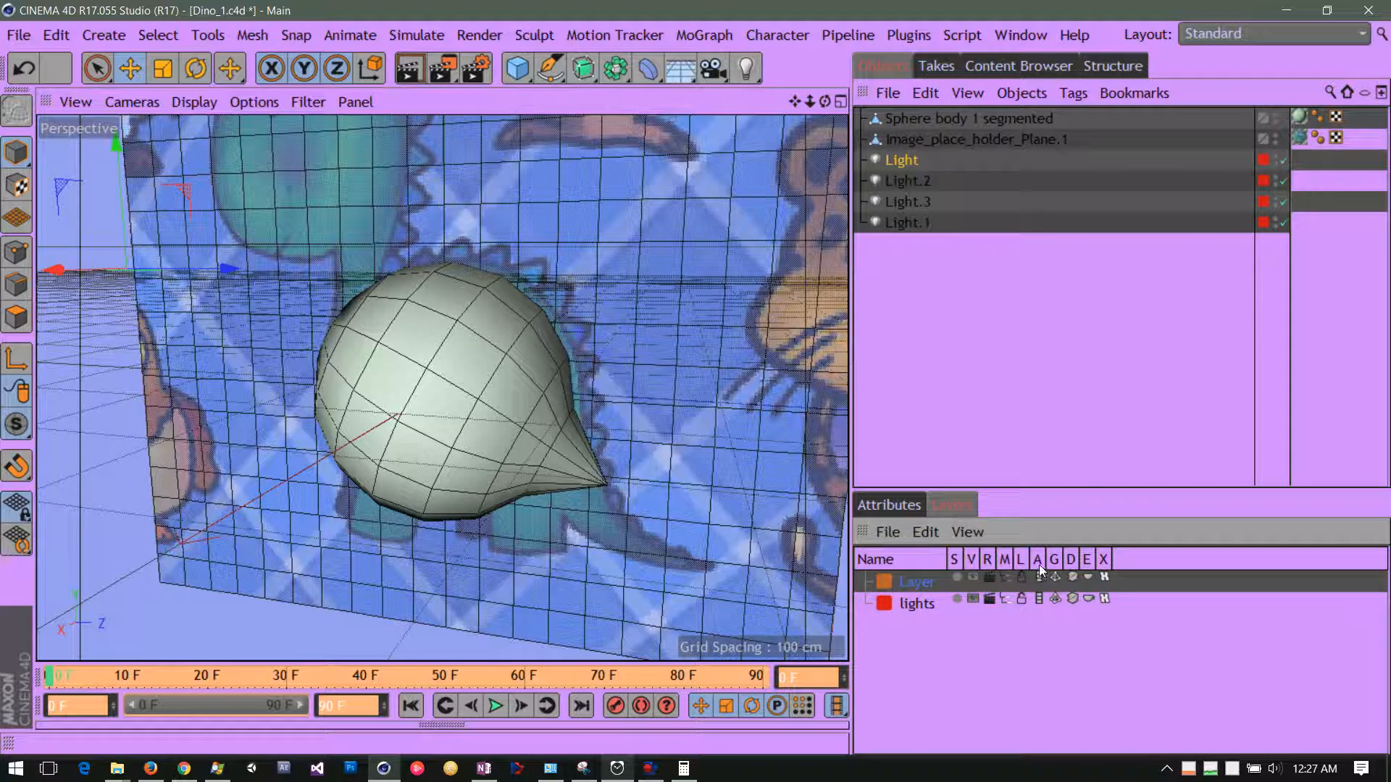
click(970, 533)
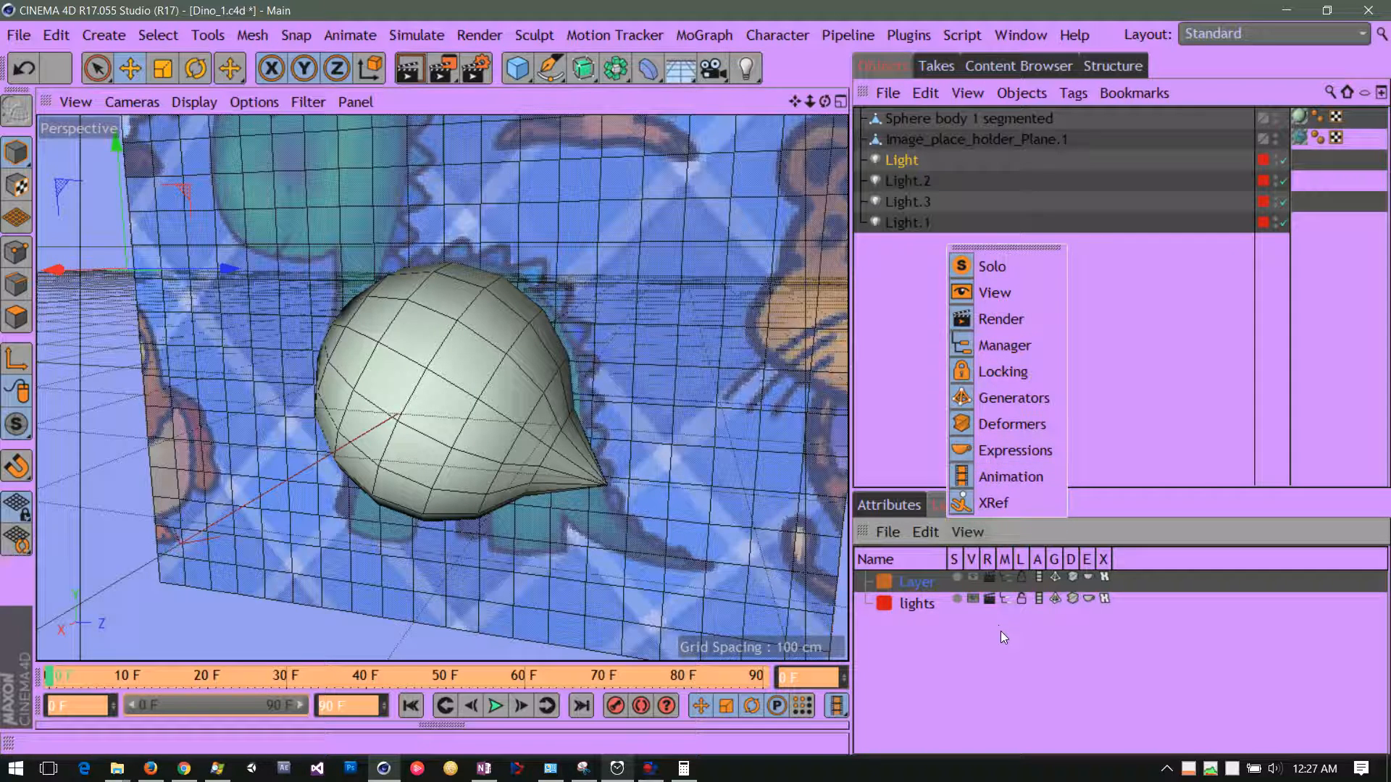
click(1027, 651)
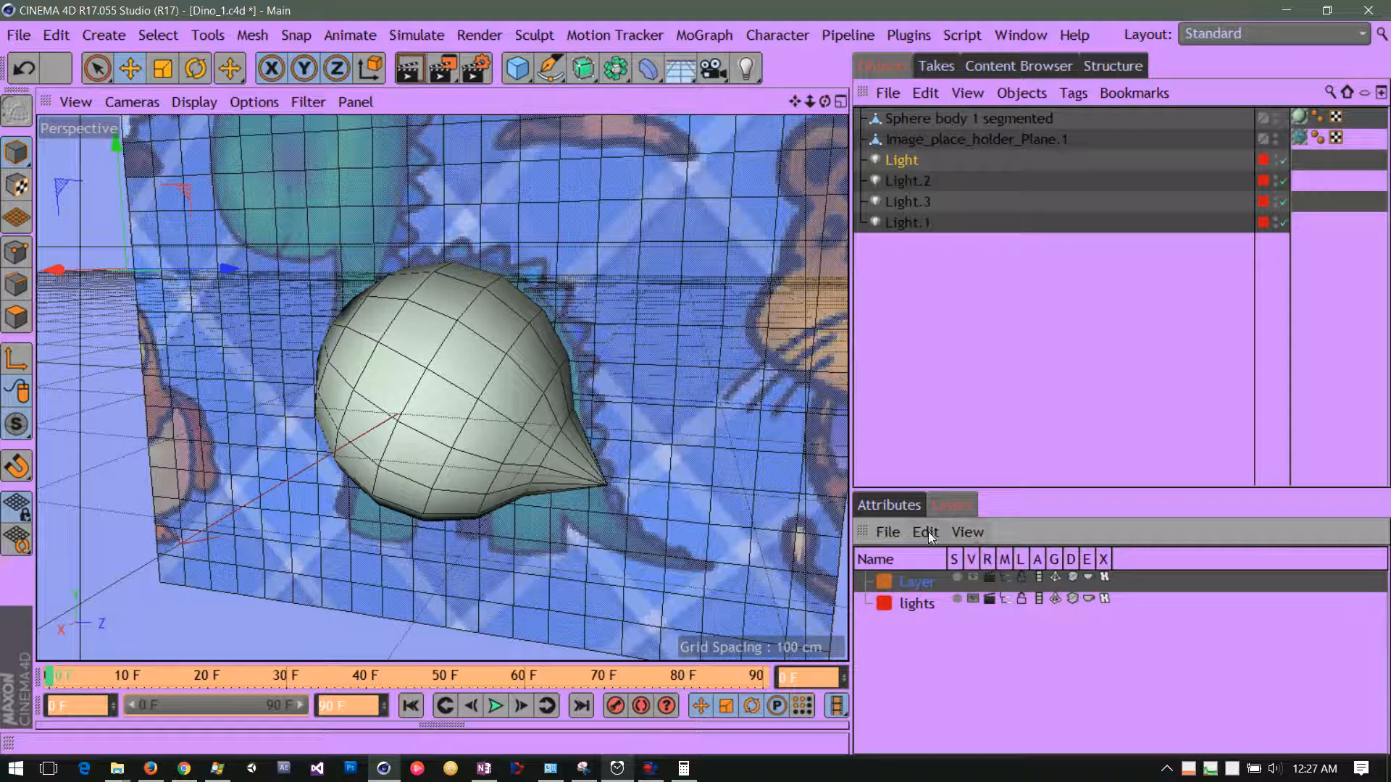
Try different heights for the layer manager below the object list
click(902, 510)
click(950, 507)
mouse_move(1046, 496)
mouse_down()
mouse_move(1046, 535)
mouse_move(1044, 478)
mouse_up()
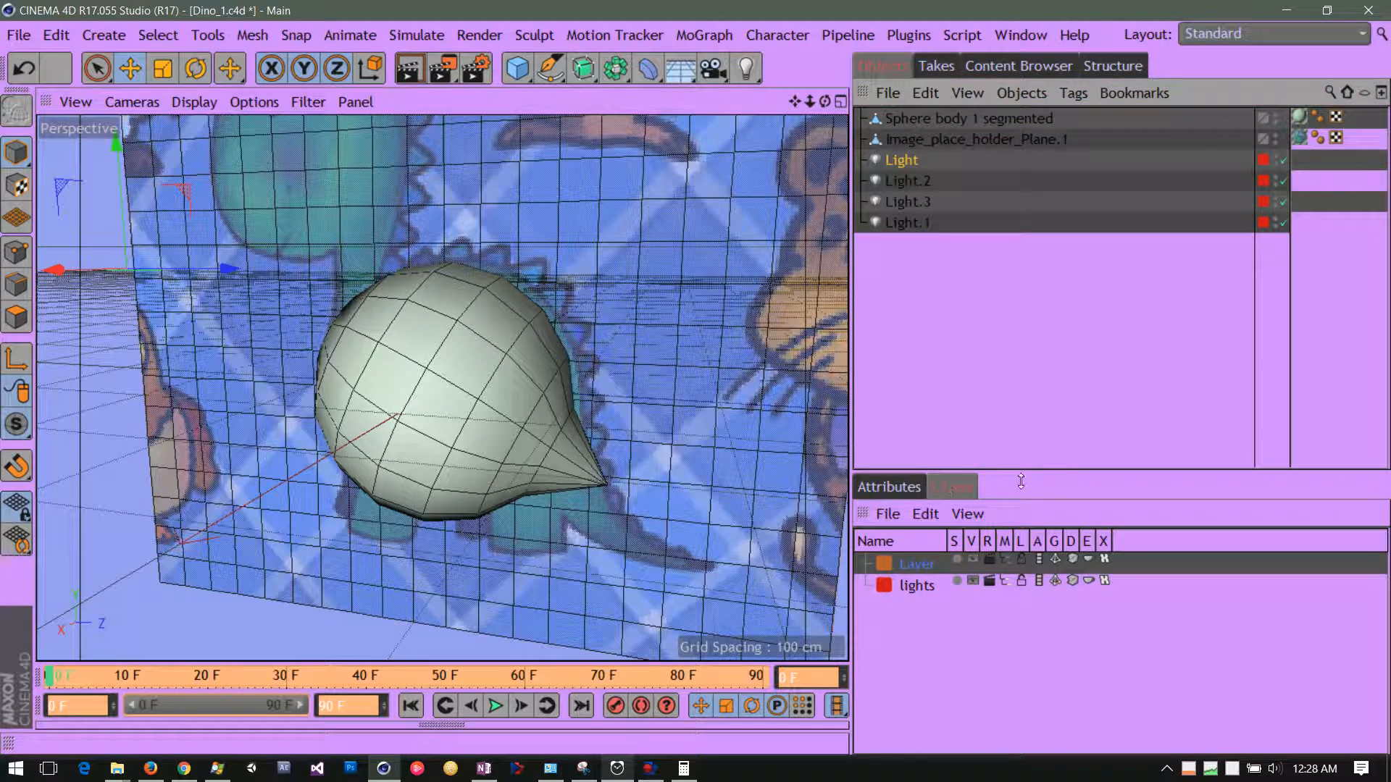
mouse_move(1015, 472)
mouse_down()
mouse_move(1018, 413)
mouse_move(1031, 478)
mouse_up()
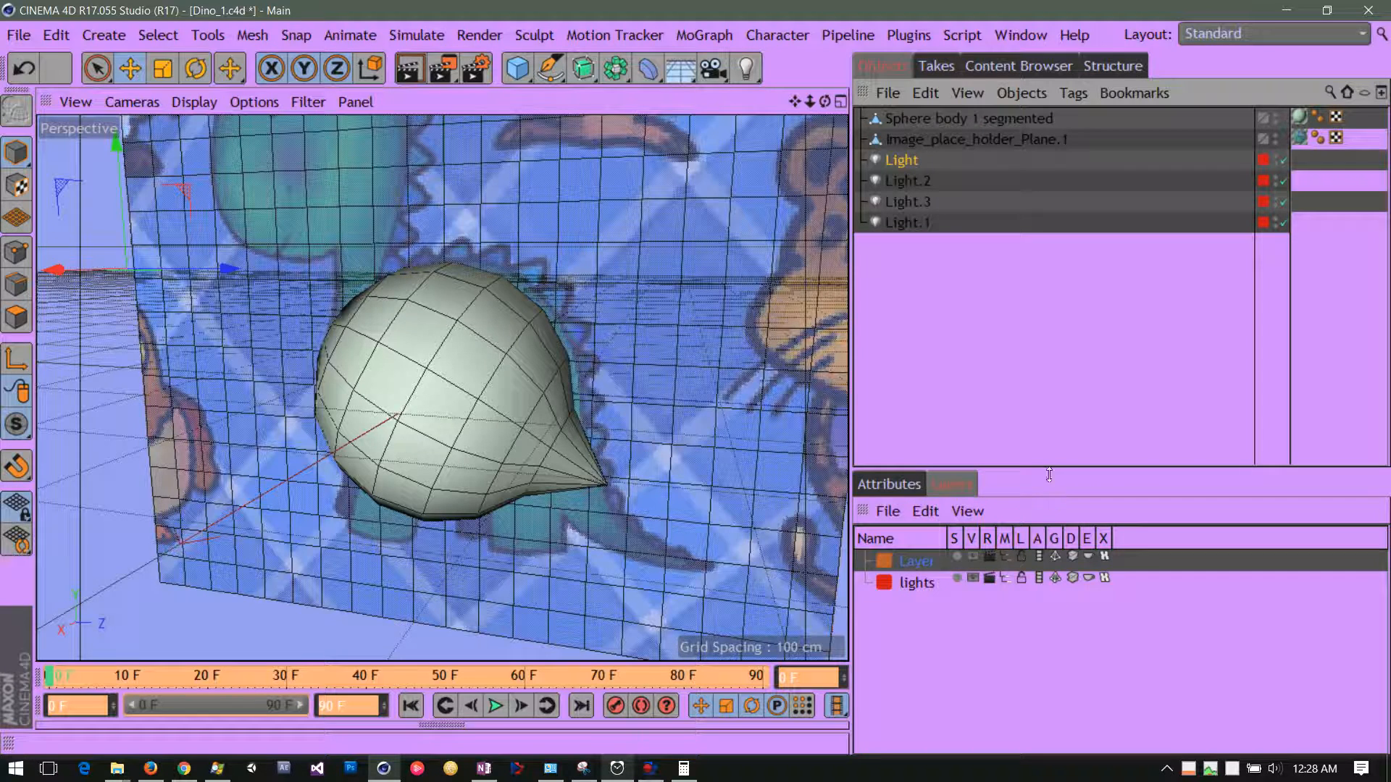
drag(1049, 475, 1070, 513)
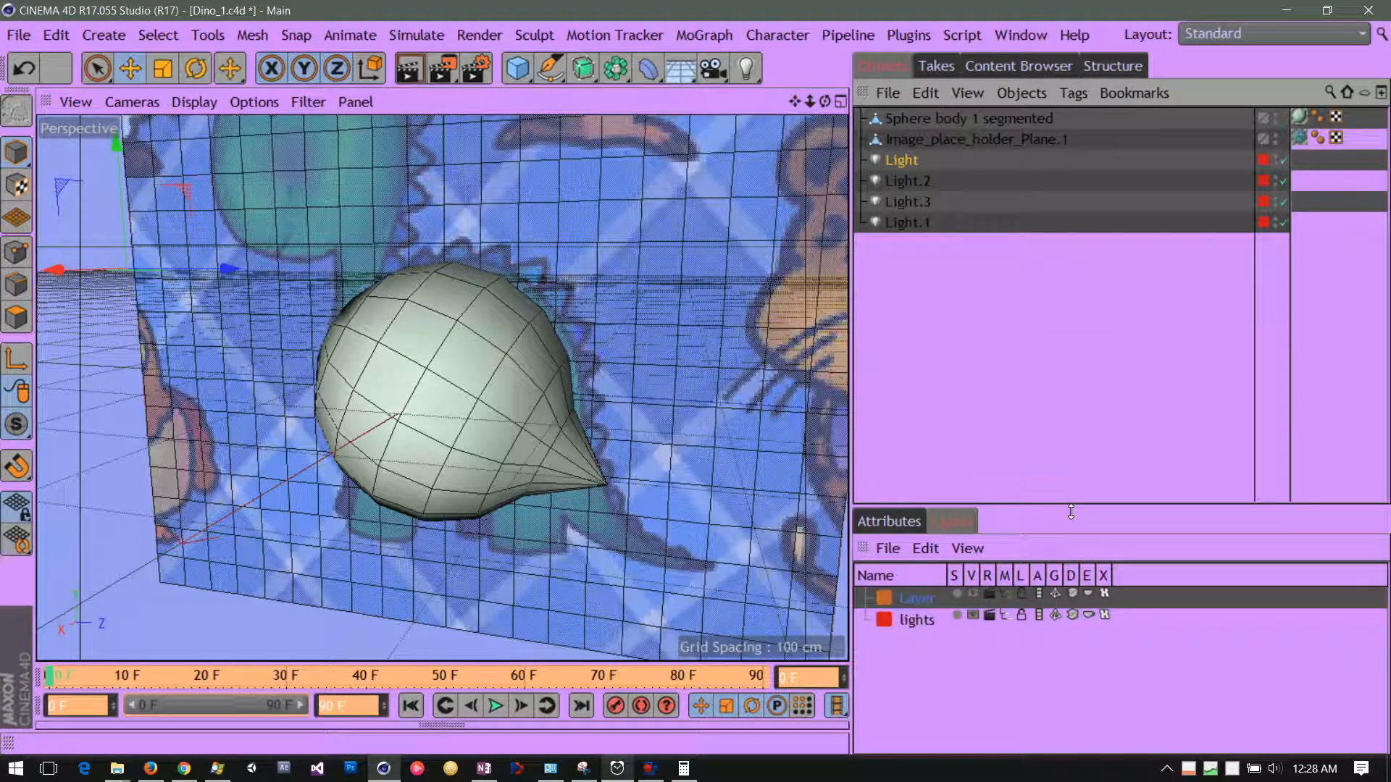
mouse_move(1071, 512)
mouse_down()
mouse_move(1067, 397)
mouse_move(1089, 498)
mouse_up()
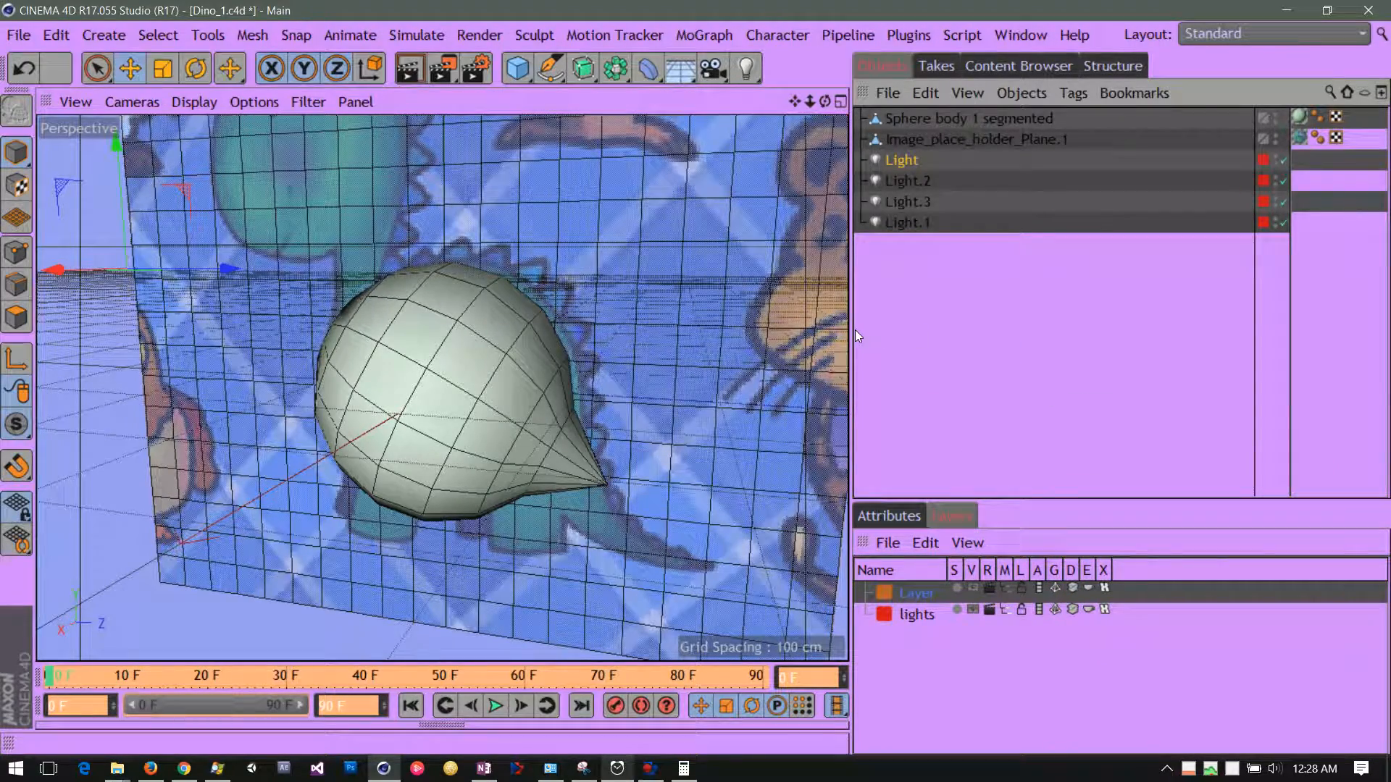
Widen the viewport and give the layer manager more height below the object list
drag(855, 329, 898, 303)
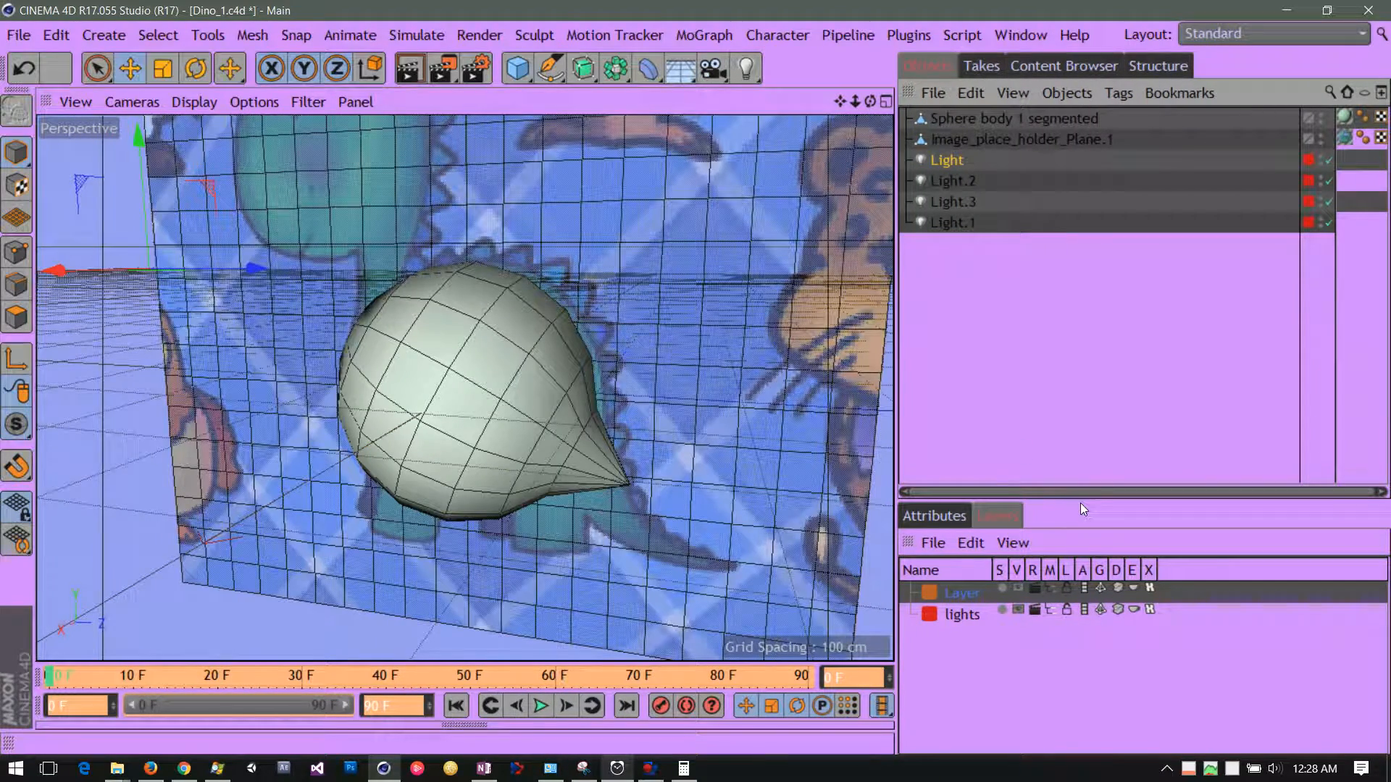
drag(1083, 510, 1084, 460)
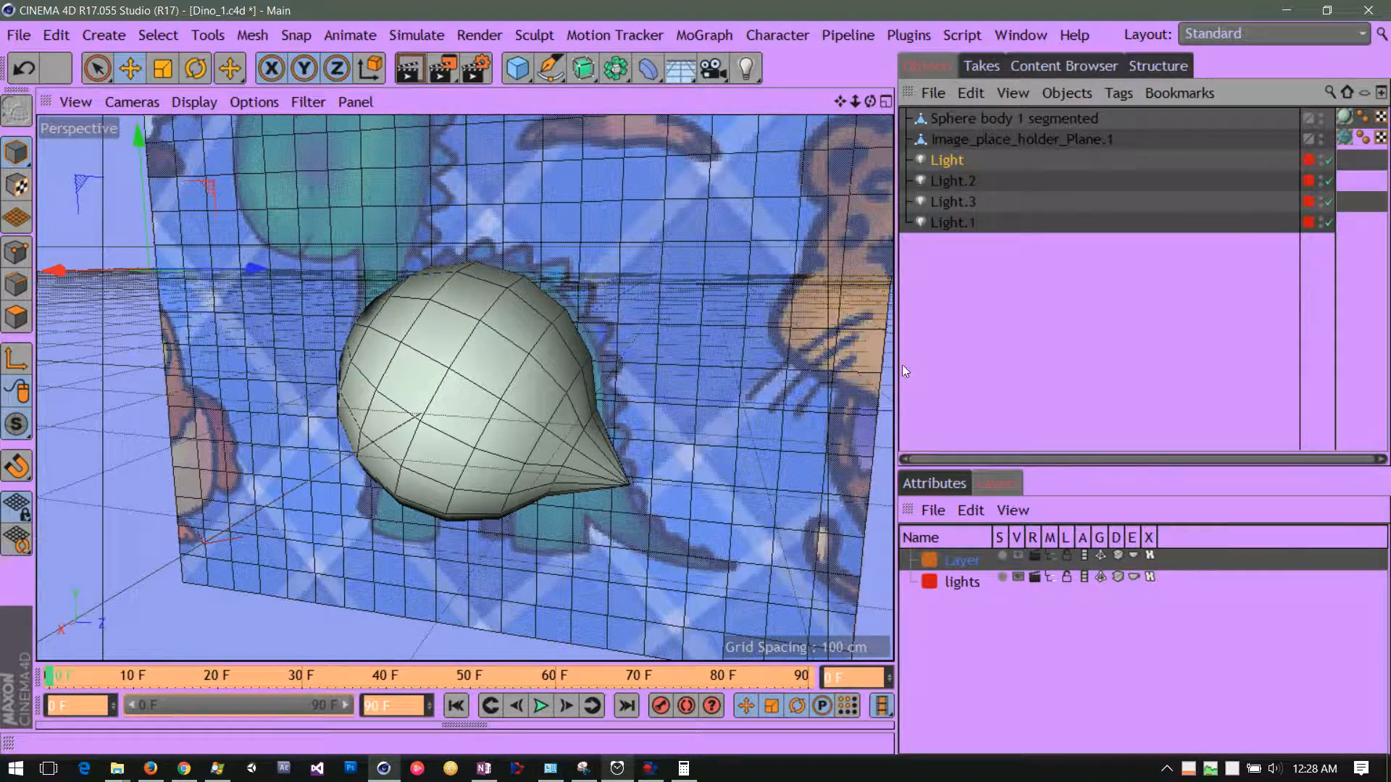
drag(904, 369, 849, 366)
drag(1015, 359, 1009, 360)
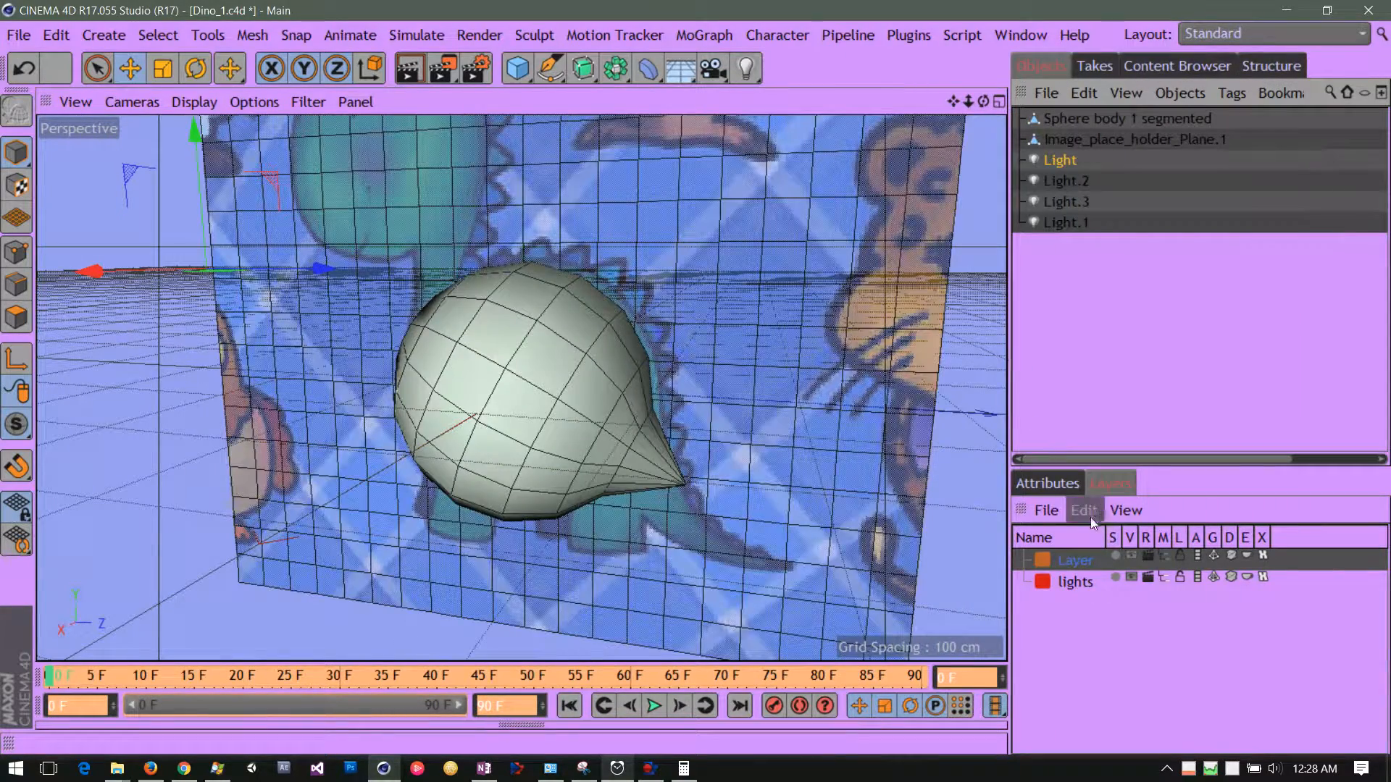
mouse_move(1207, 476)
mouse_down()
mouse_move(1201, 200)
mouse_move(1194, 467)
mouse_up()
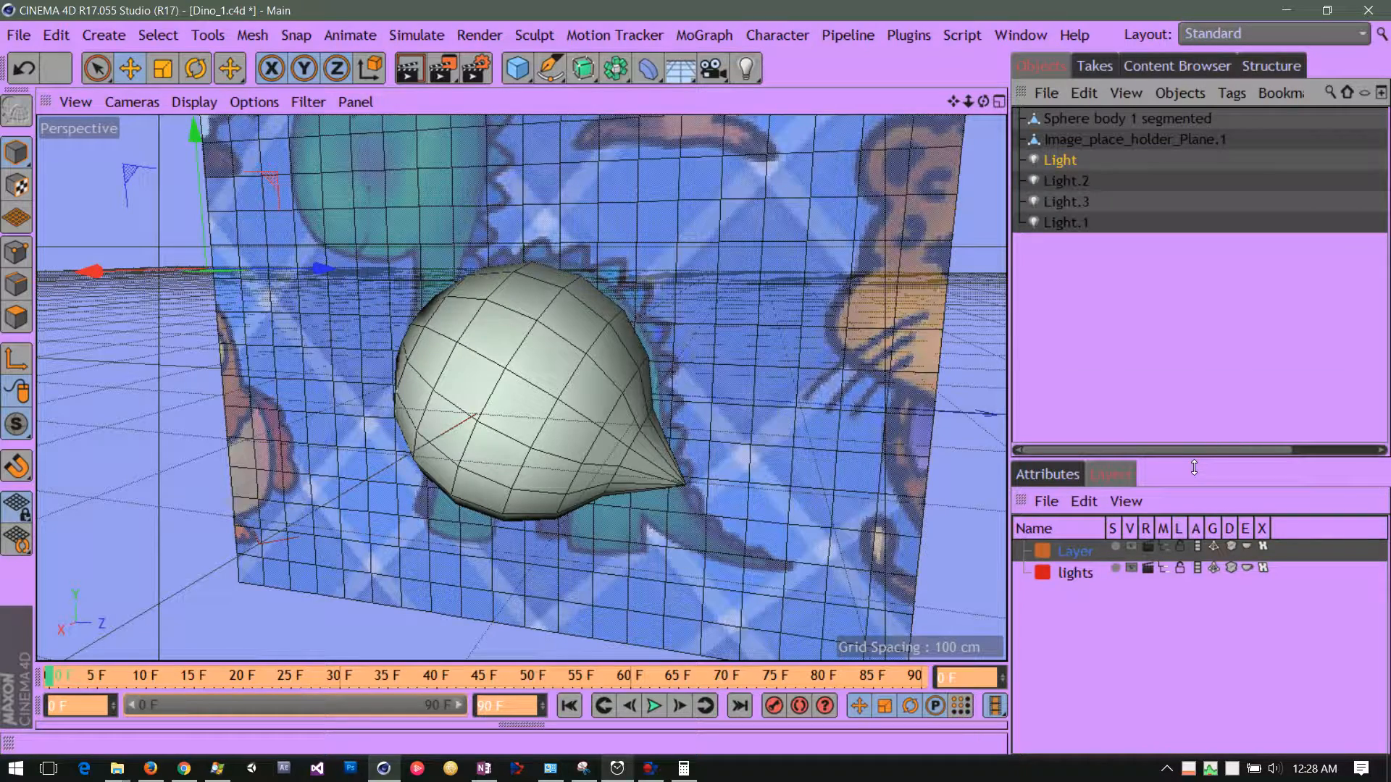
Change the color of the lights layer to green
double_click(1041, 573)
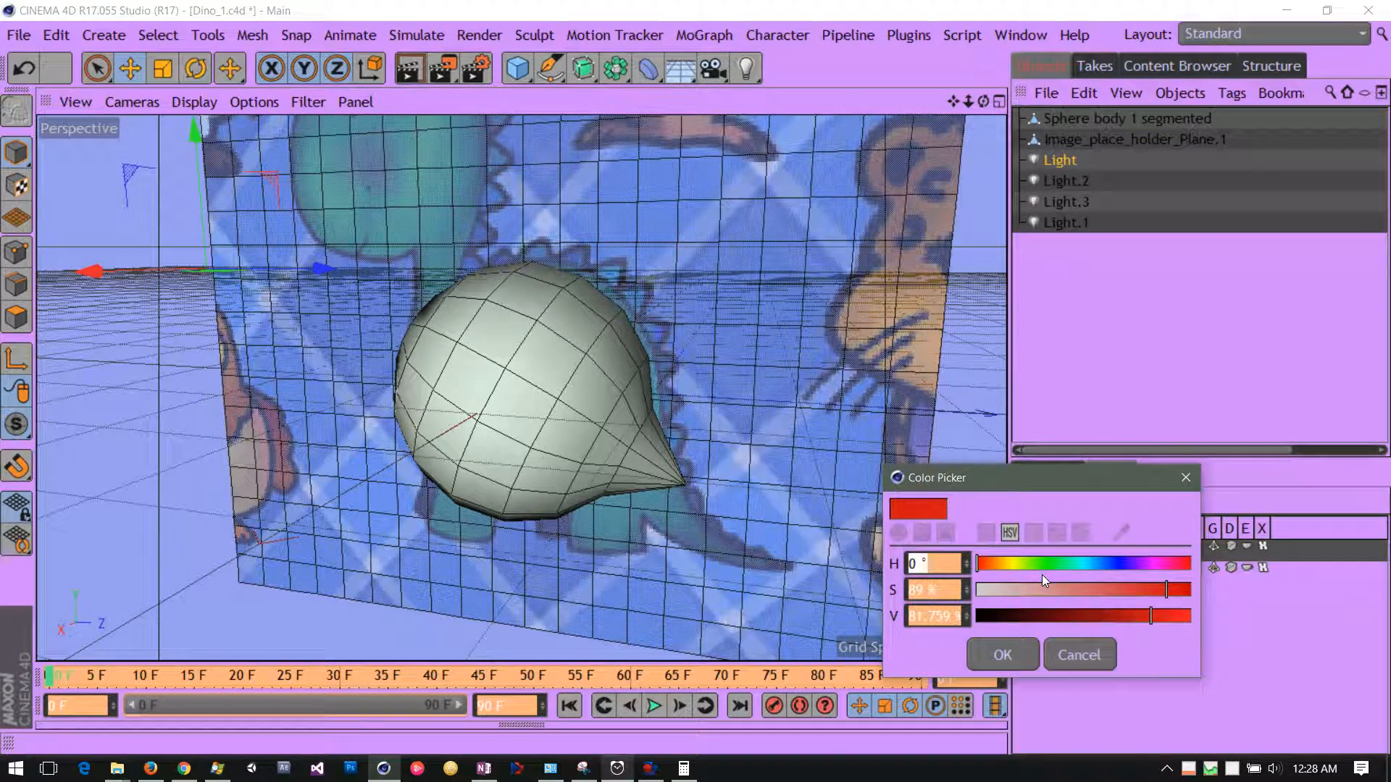
click(1044, 565)
click(1001, 655)
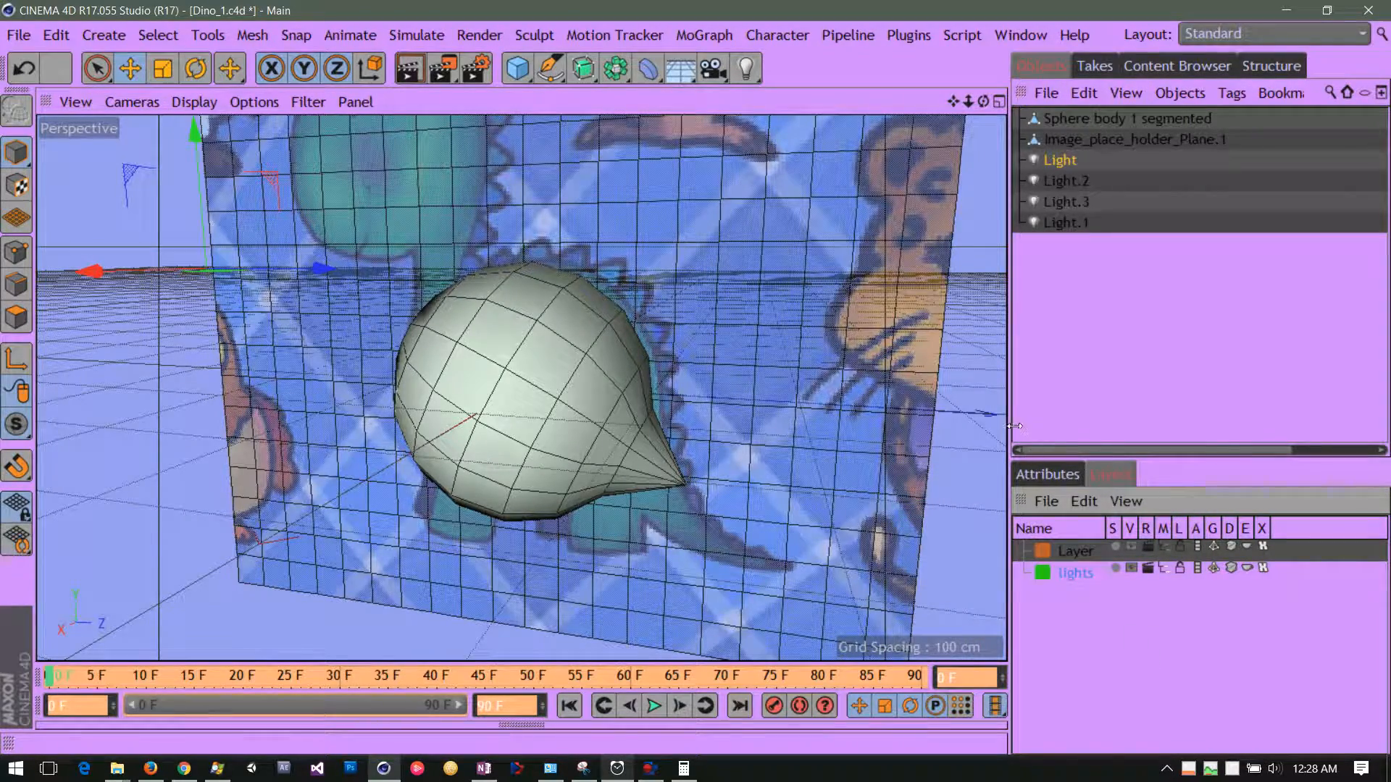
Resize the object manager to a medium width and narrow its name column so the layer colors and tags fit
drag(1014, 426, 857, 426)
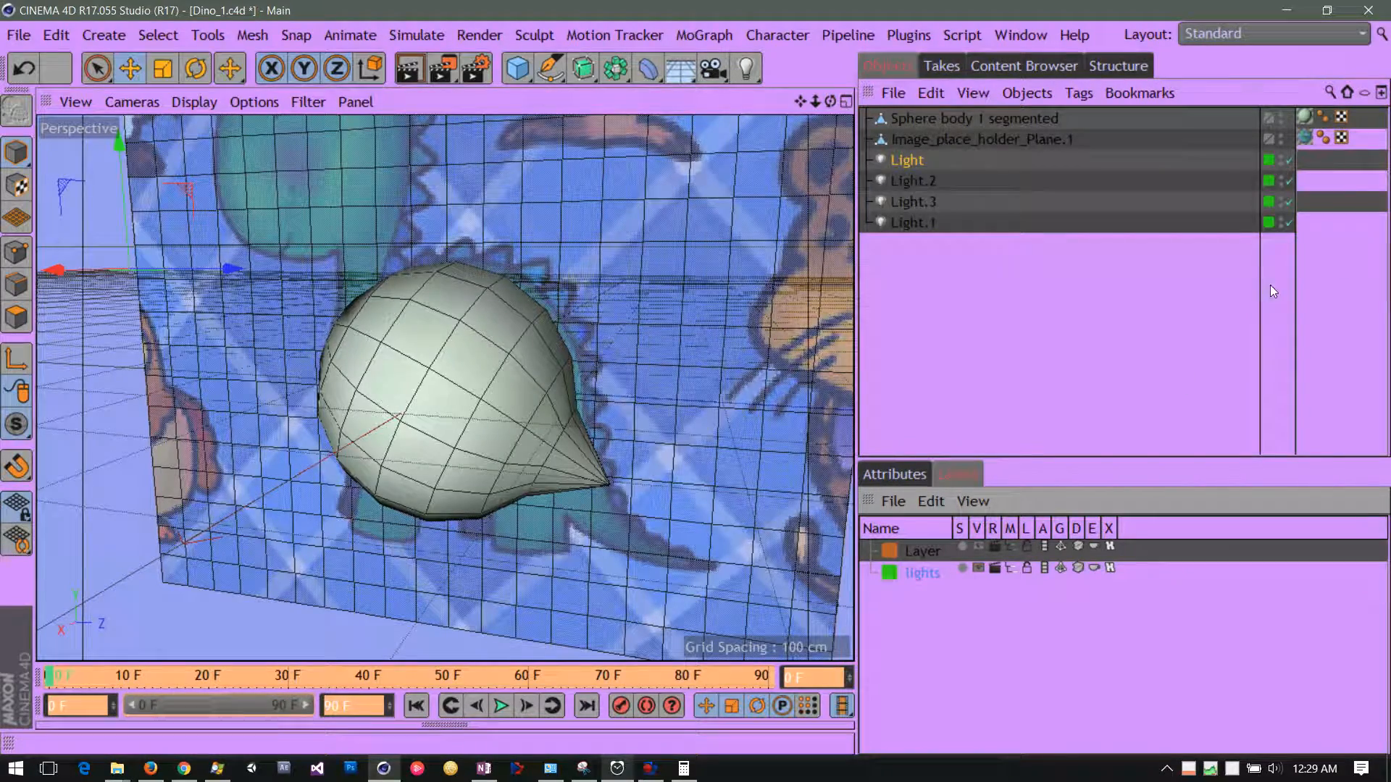
click(1297, 287)
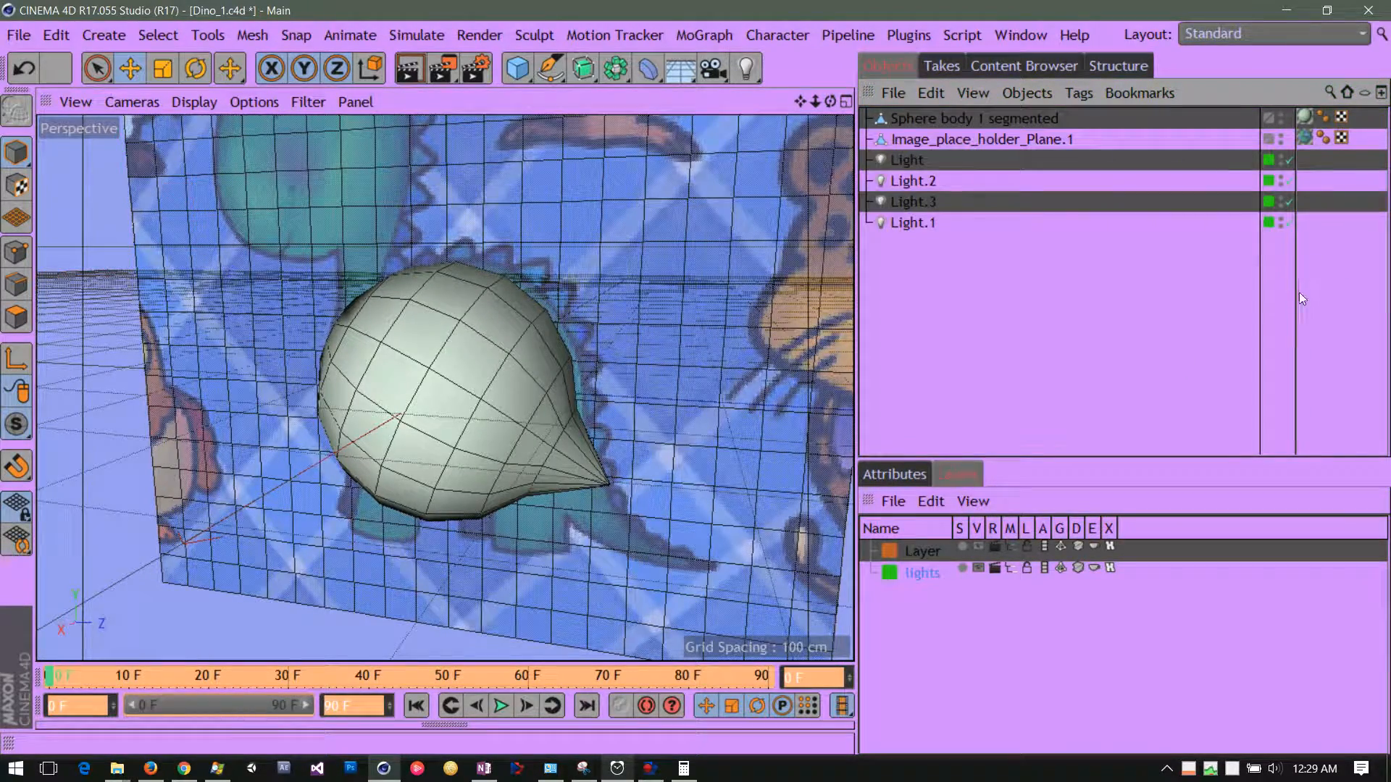
click(1297, 292)
drag(1300, 295, 1173, 289)
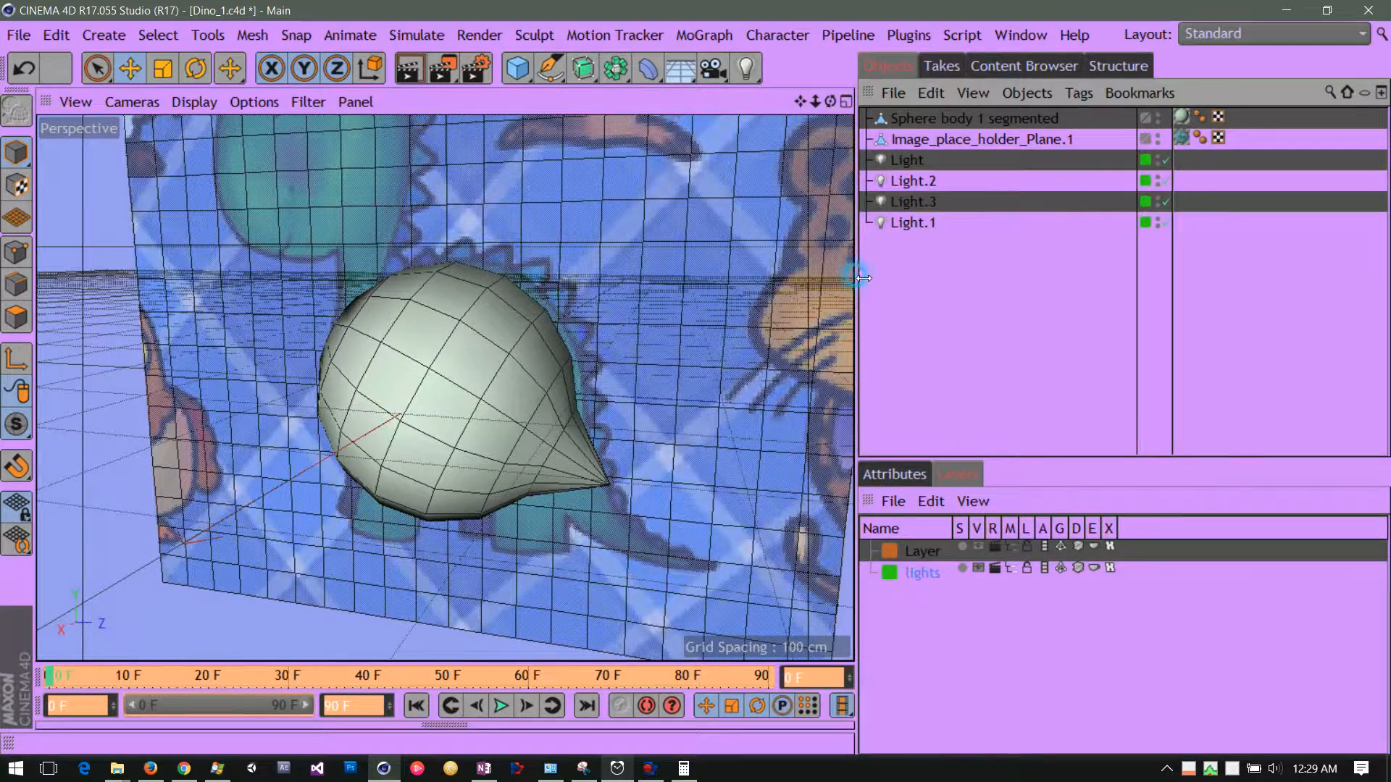
drag(863, 283, 956, 284)
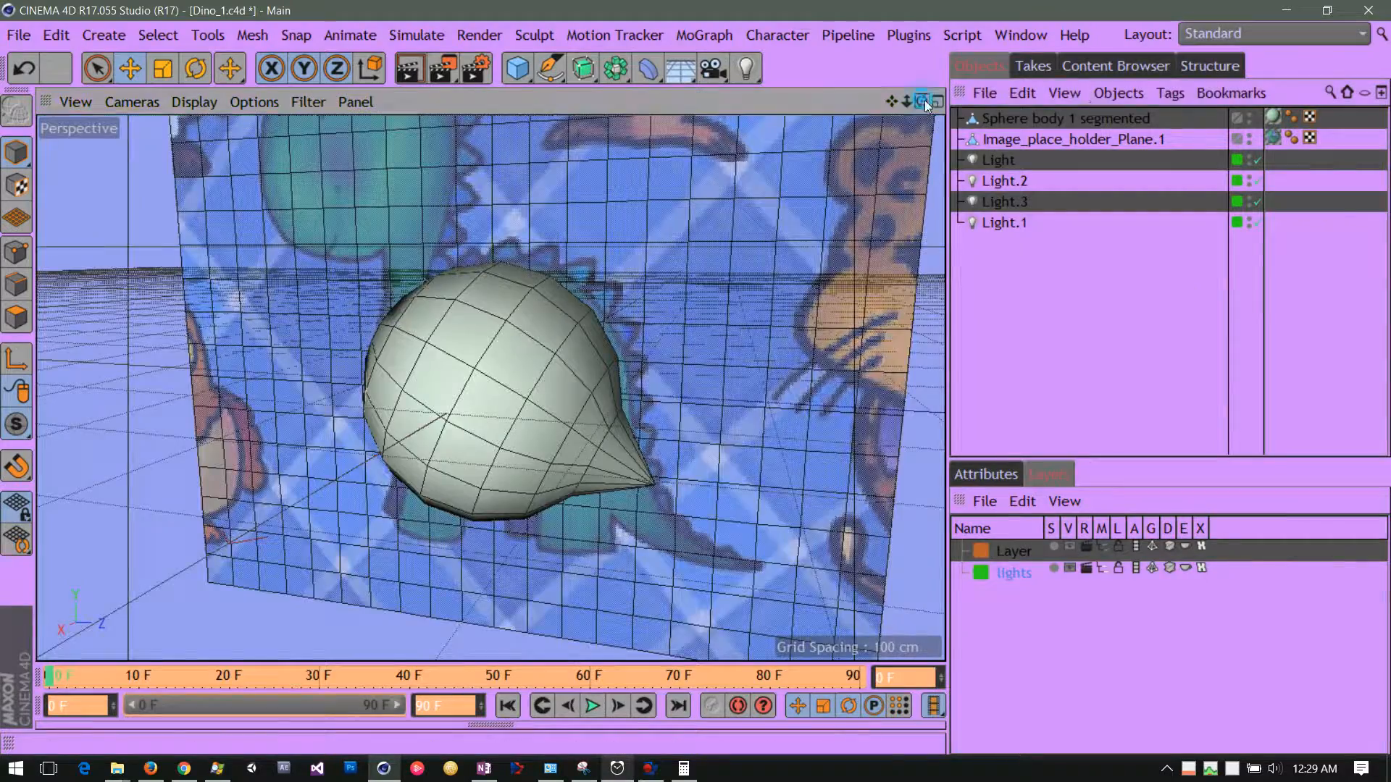
Select Sphere body 1 segmented and toggle the orange layer's visibility in the object list on and off
drag(922, 101, 970, 81)
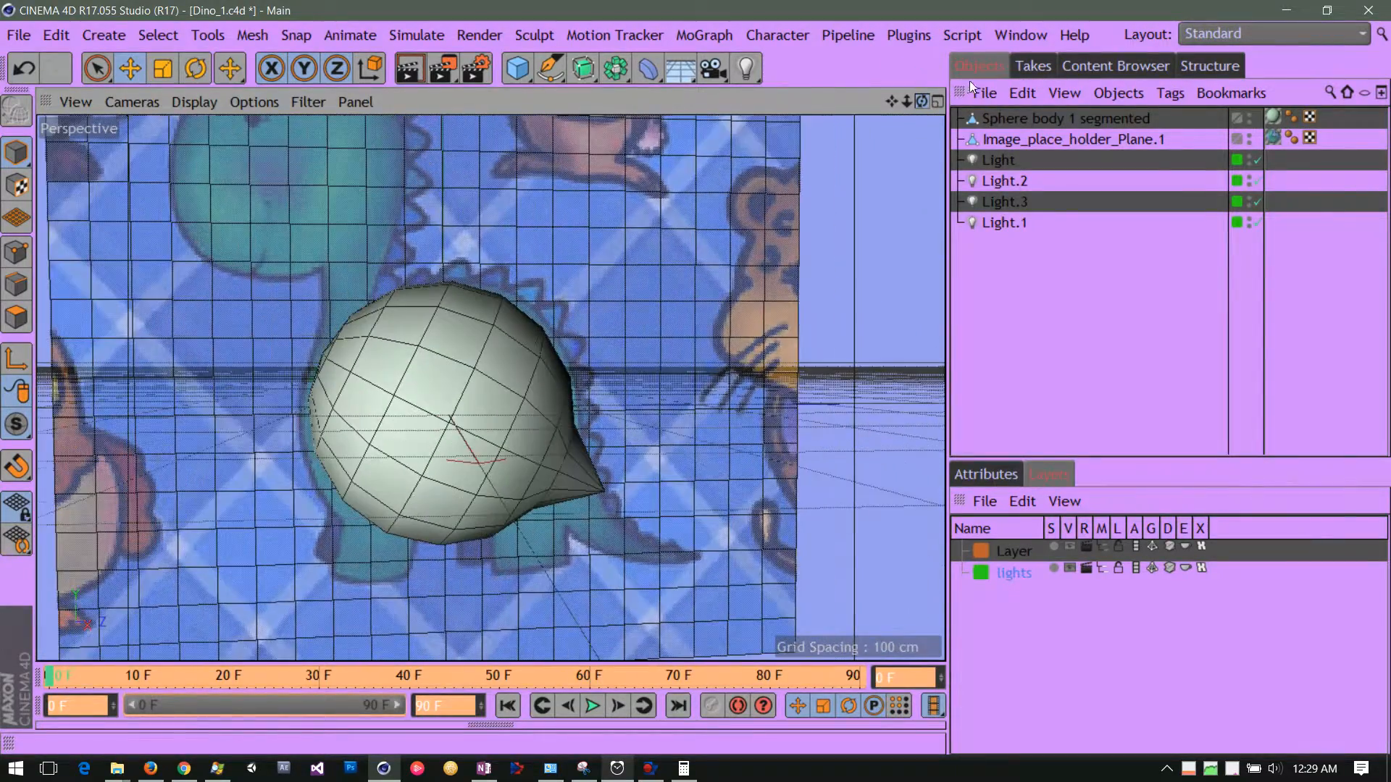
click(1014, 116)
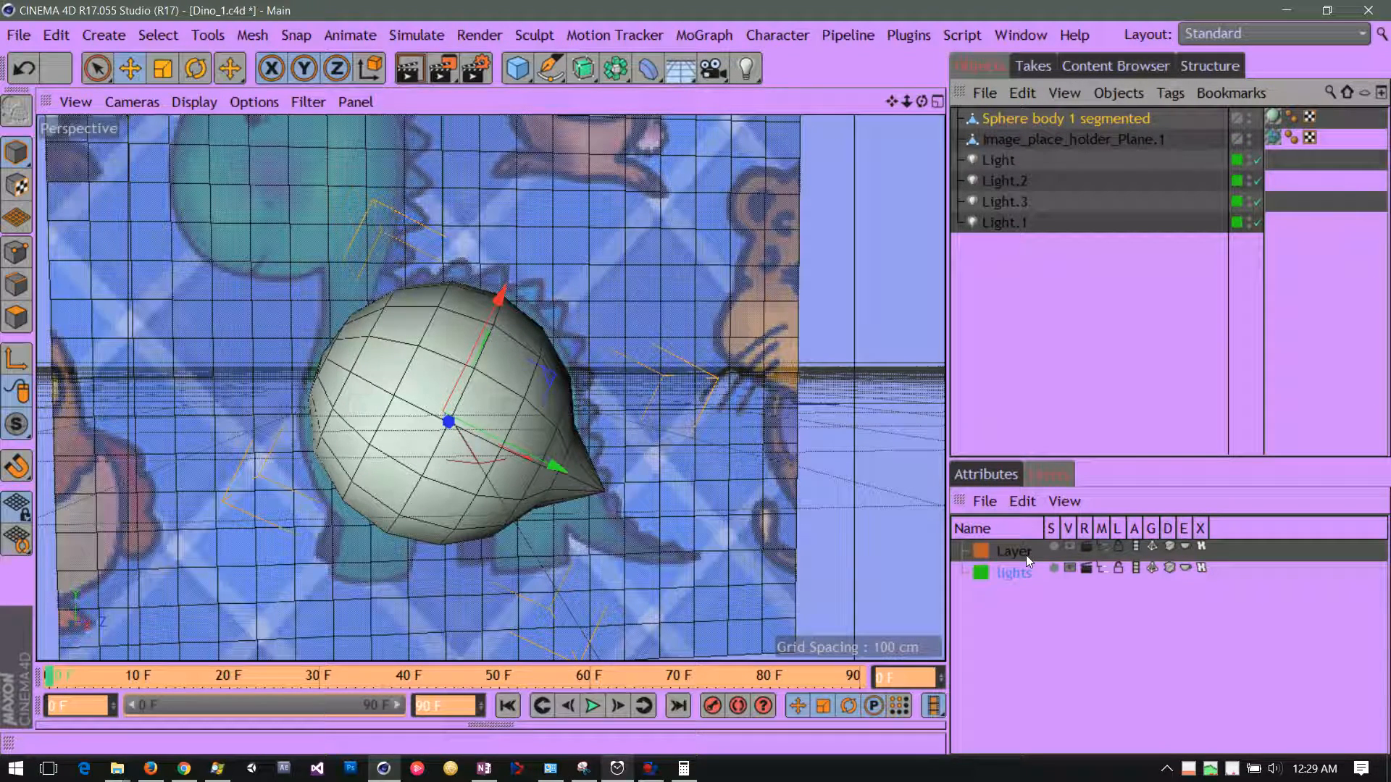
click(1101, 551)
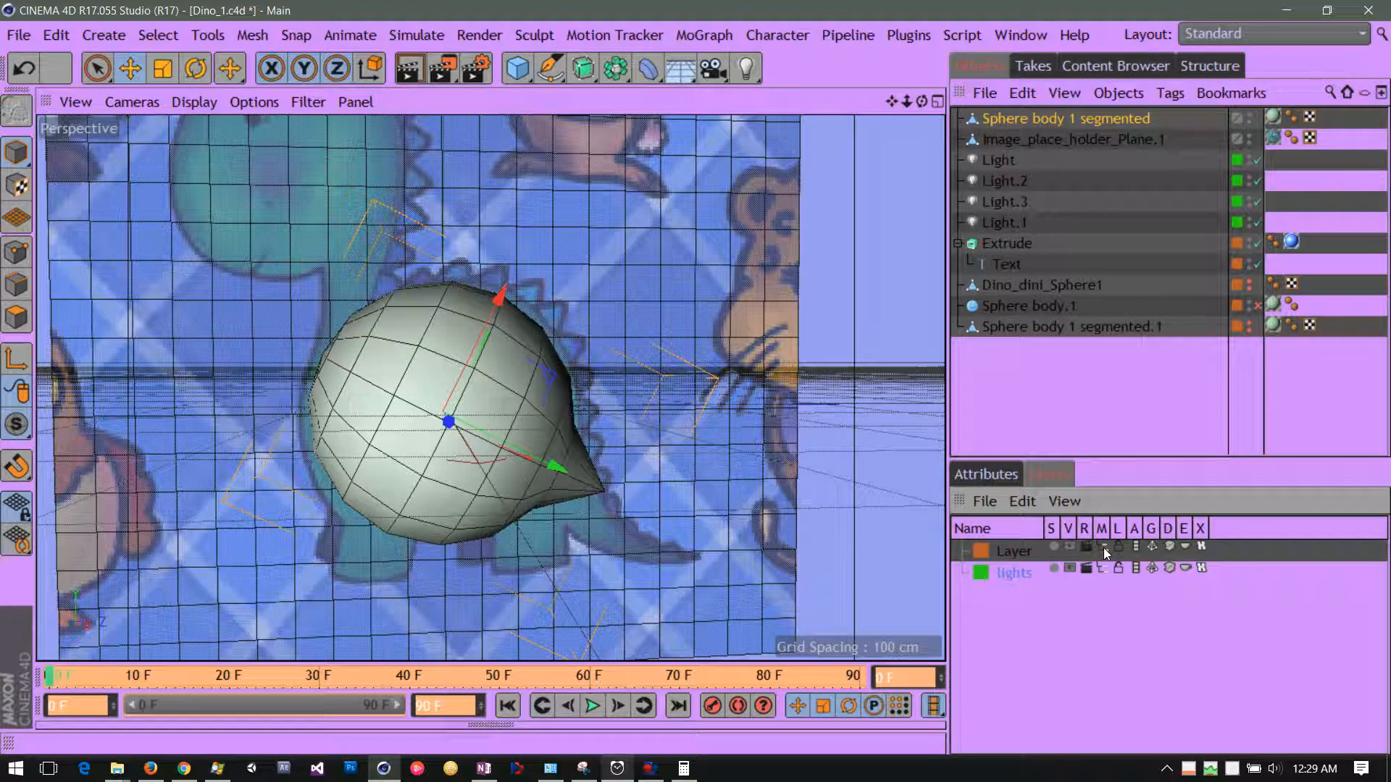
click(1103, 548)
click(1102, 548)
click(1103, 547)
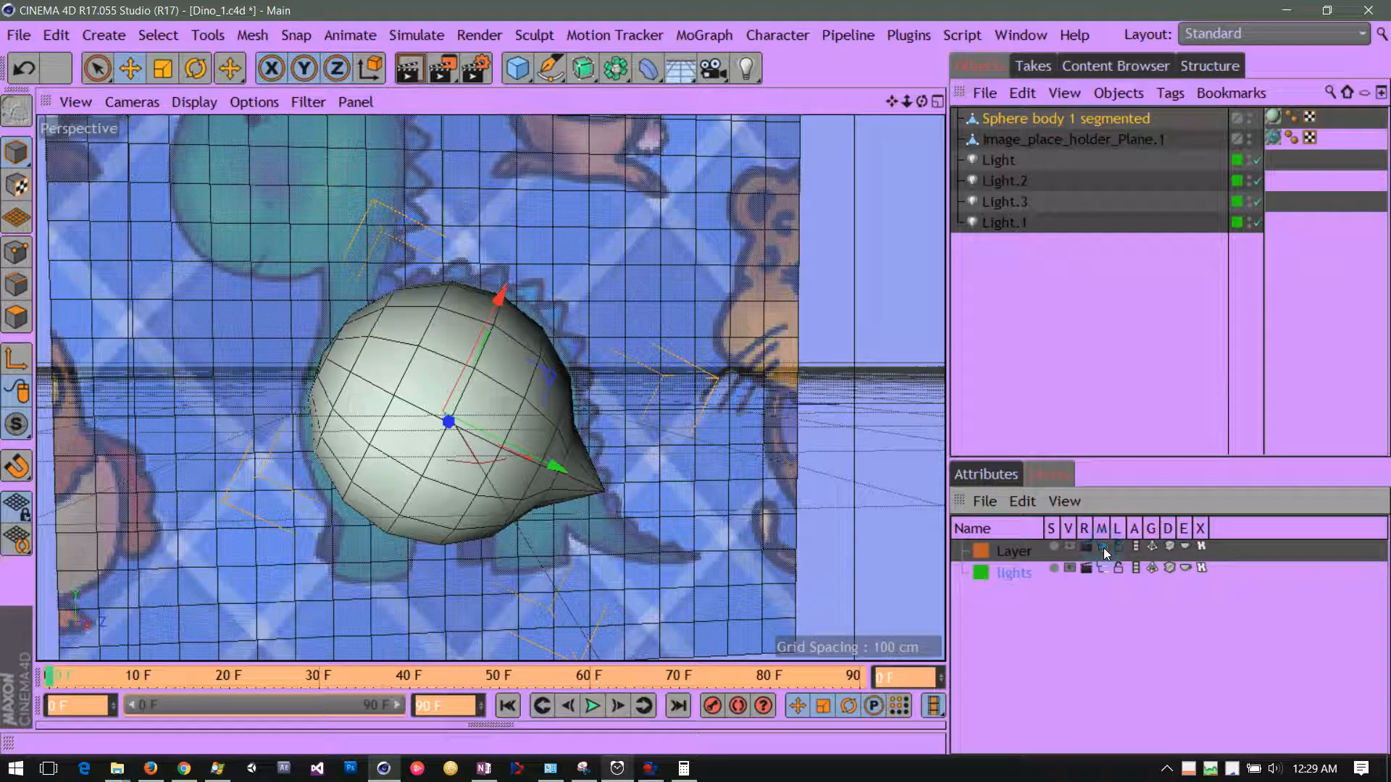
click(1103, 548)
click(1102, 547)
Rotate Sphere body 1 segmented slightly clockwise in the view plane, over the dinosaur's body in the reference image
drag(922, 101, 985, 169)
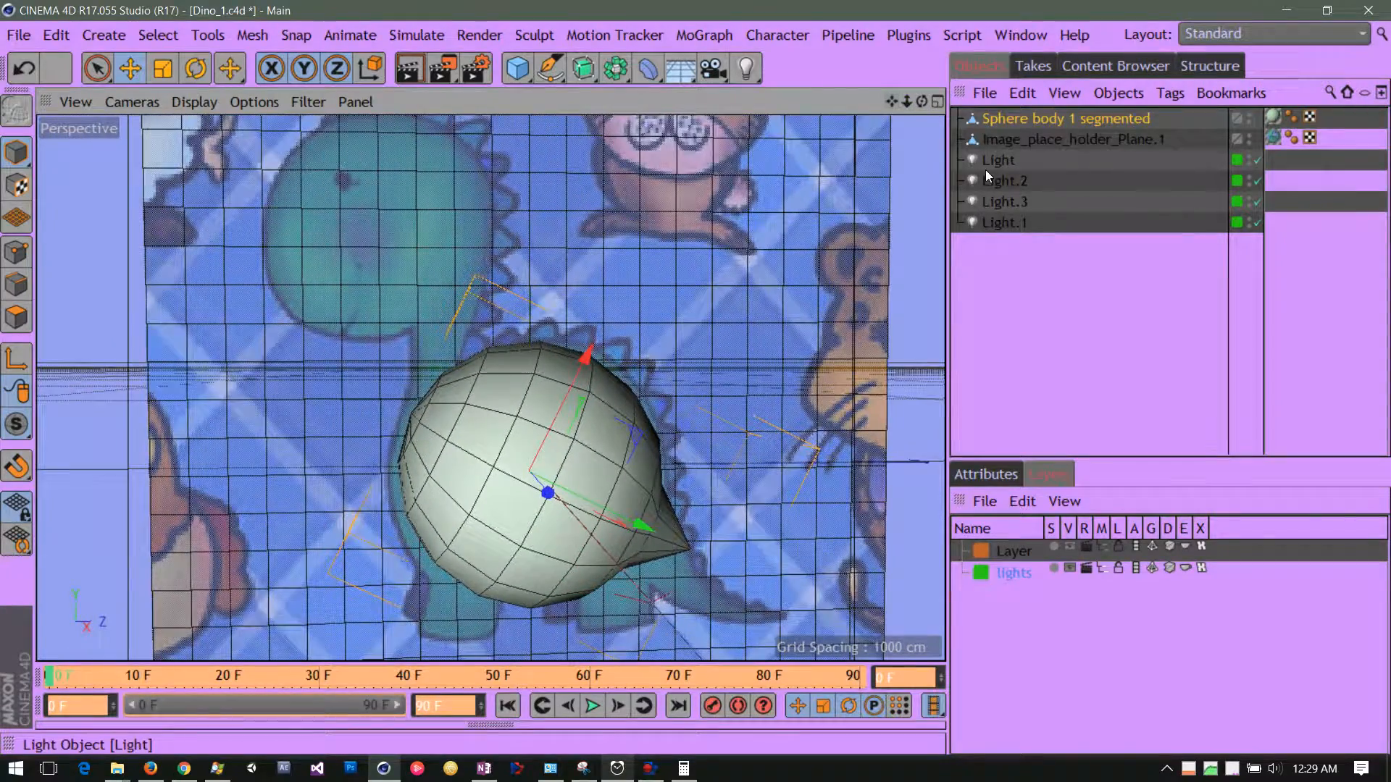
drag(920, 101, 808, 95)
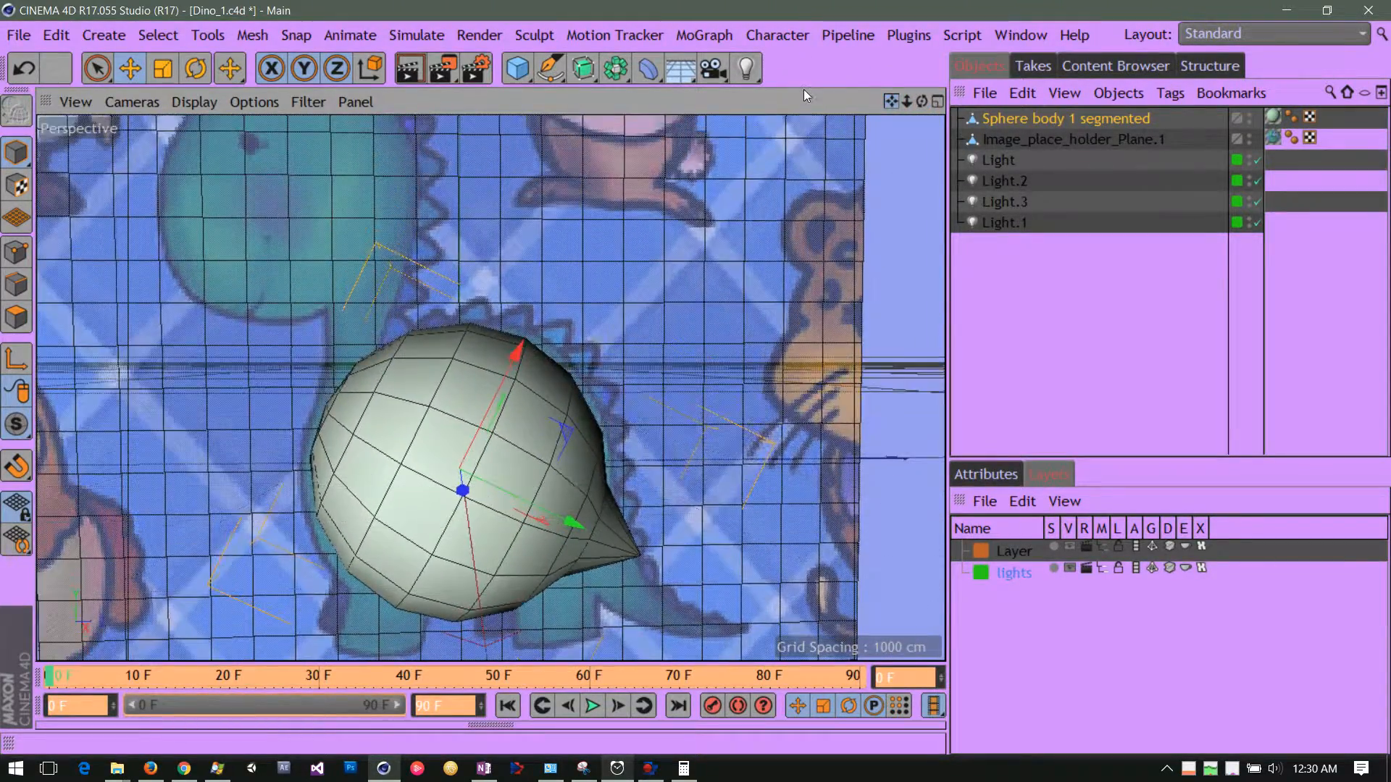
click(195, 70)
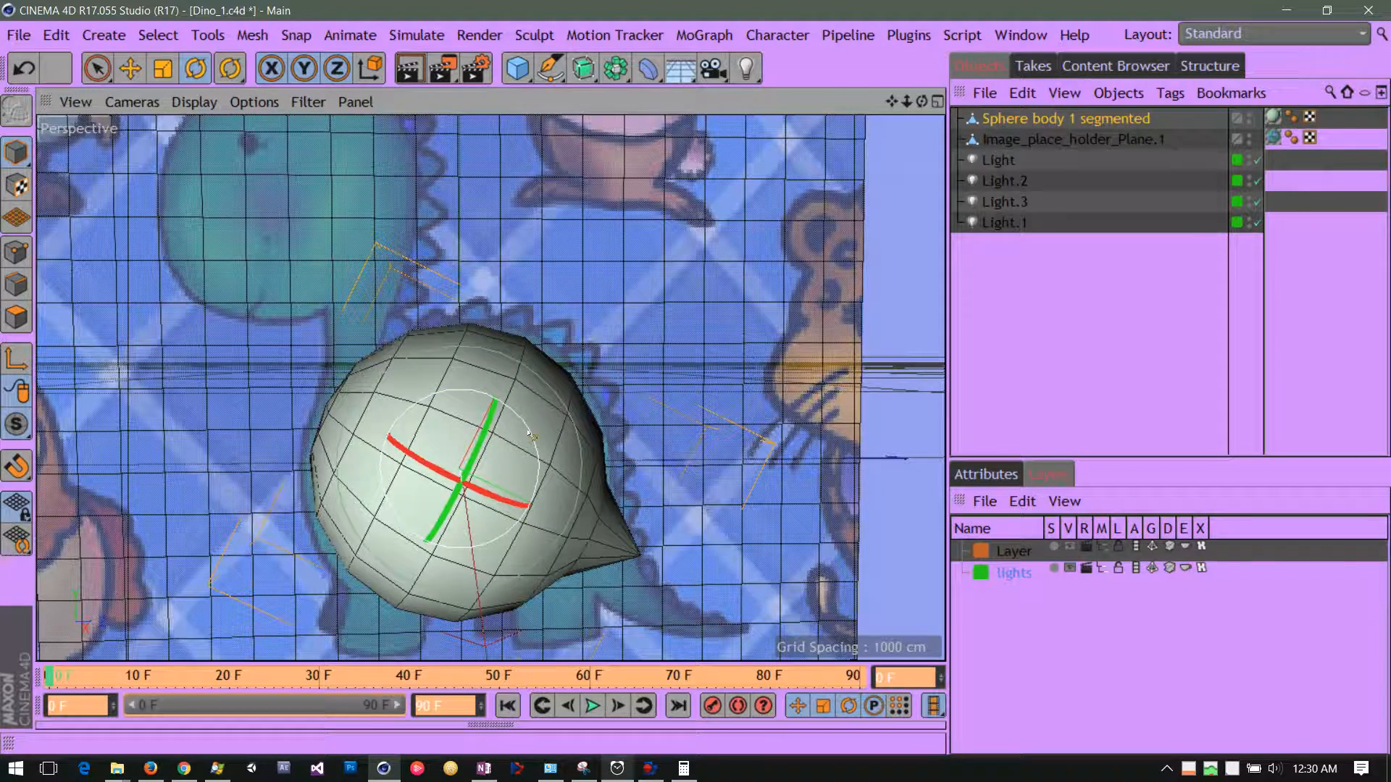
mouse_move(529, 433)
mouse_down()
mouse_move(532, 464)
mouse_move(523, 446)
mouse_up()
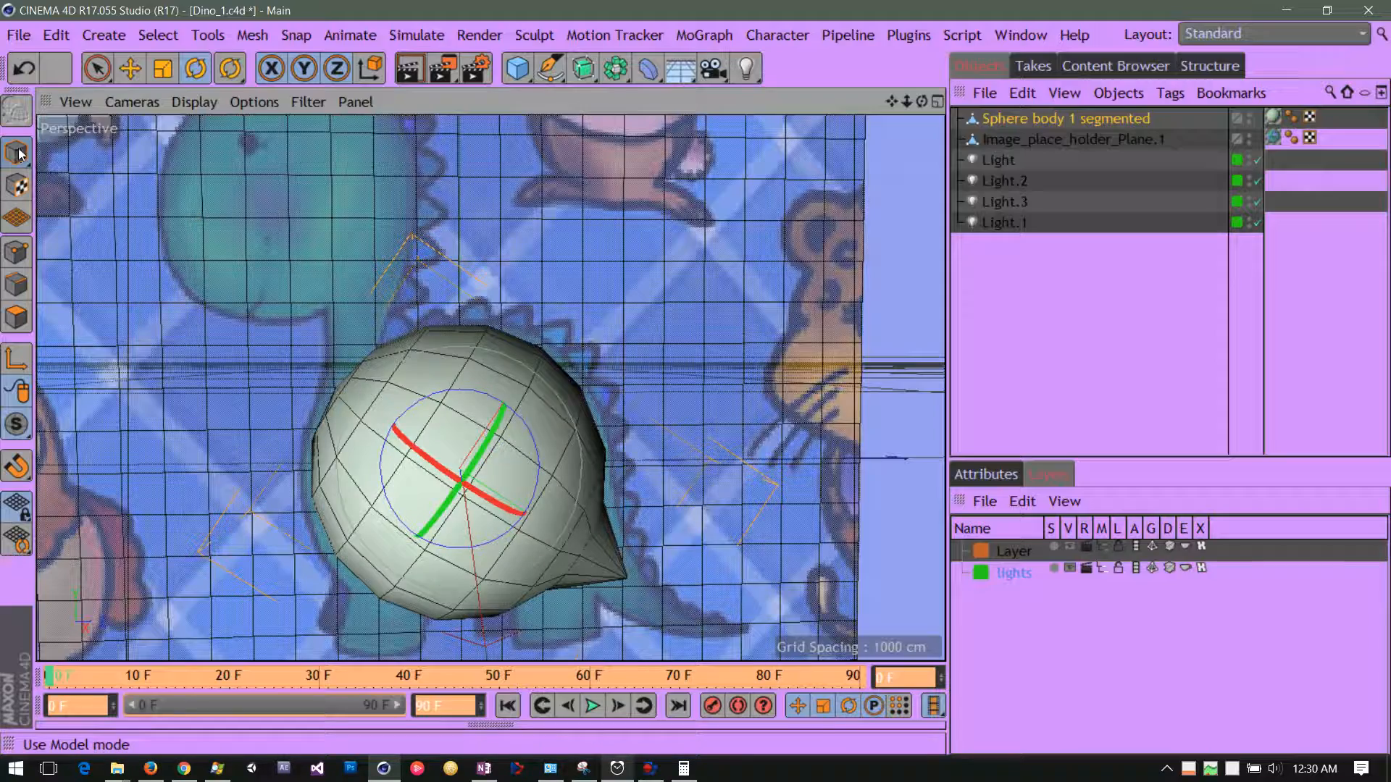
Try rotating the segmented sphere body about its own axes from an angled view of the reference plane
drag(919, 101, 884, 126)
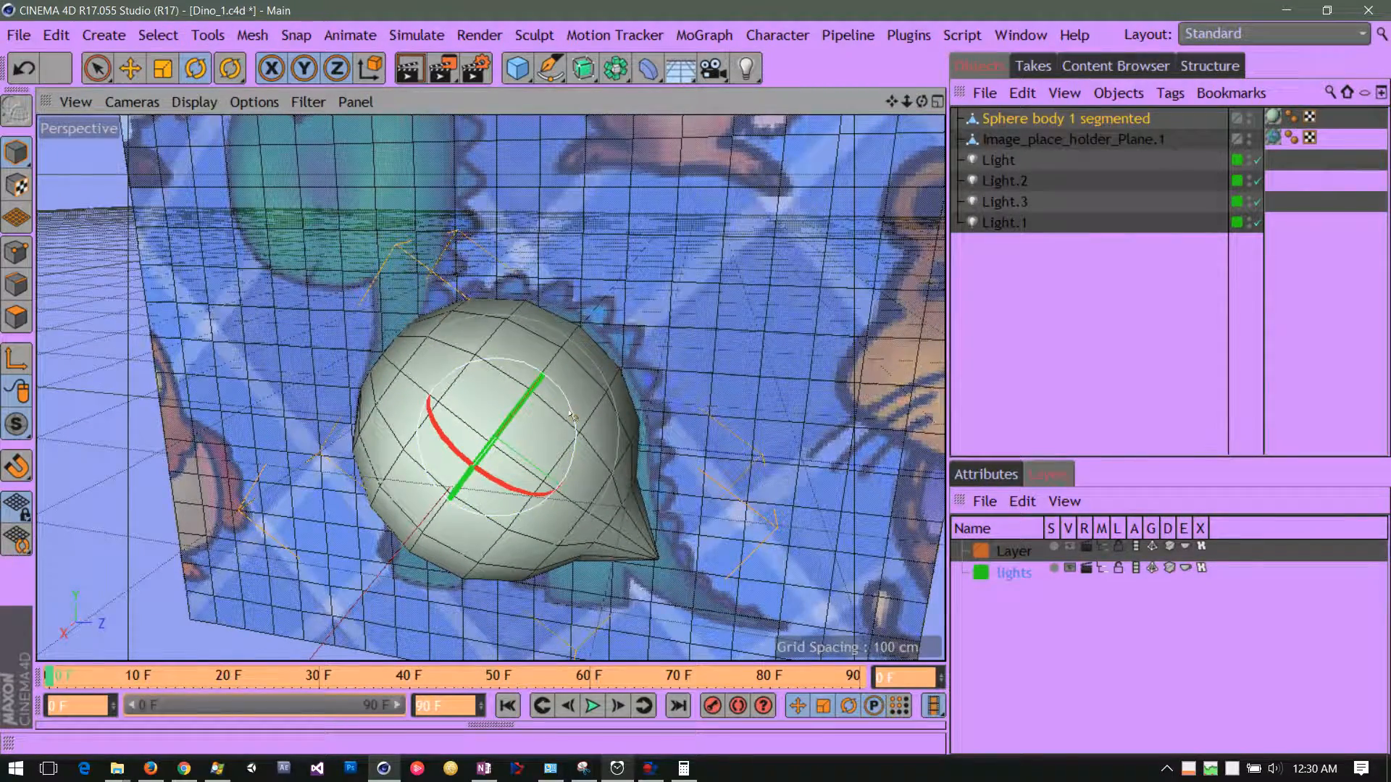
drag(918, 102, 885, 156)
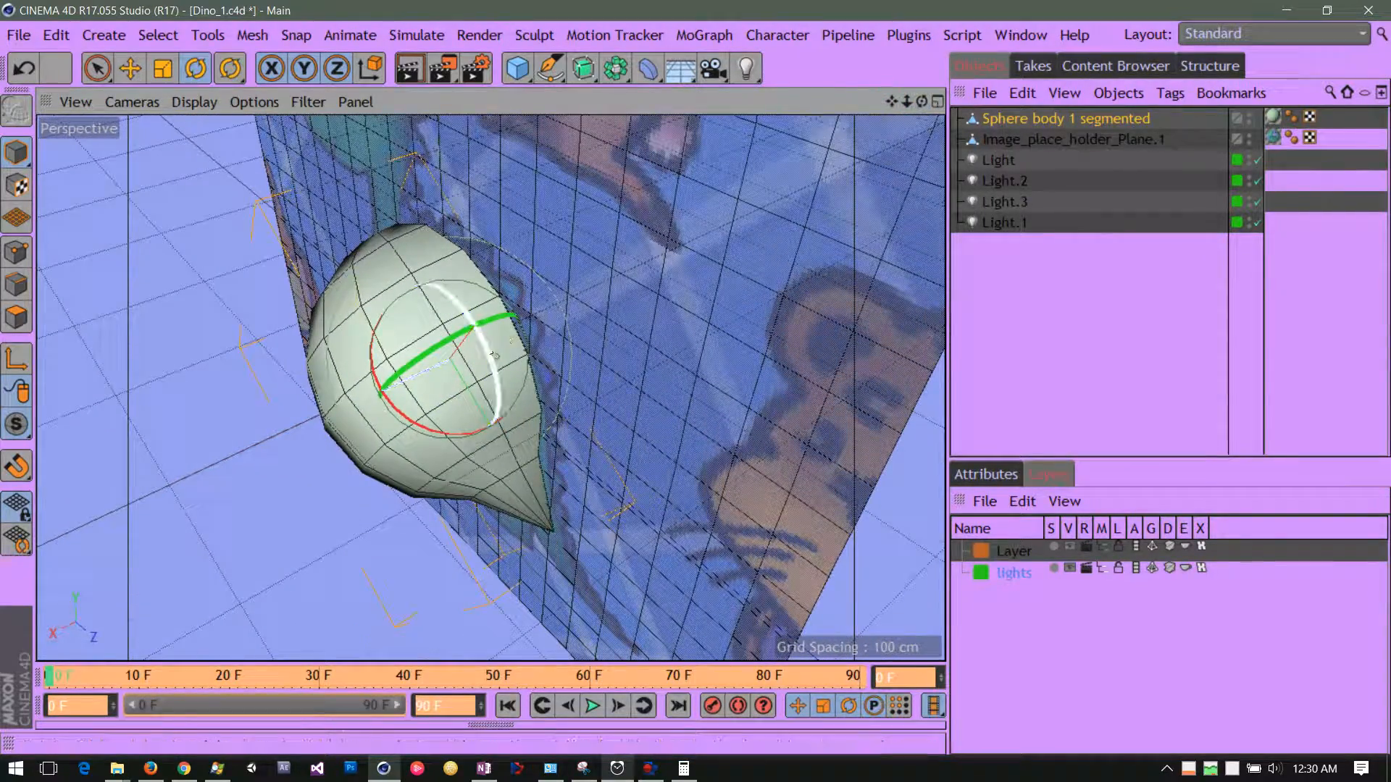
drag(496, 358, 490, 326)
drag(491, 352, 495, 362)
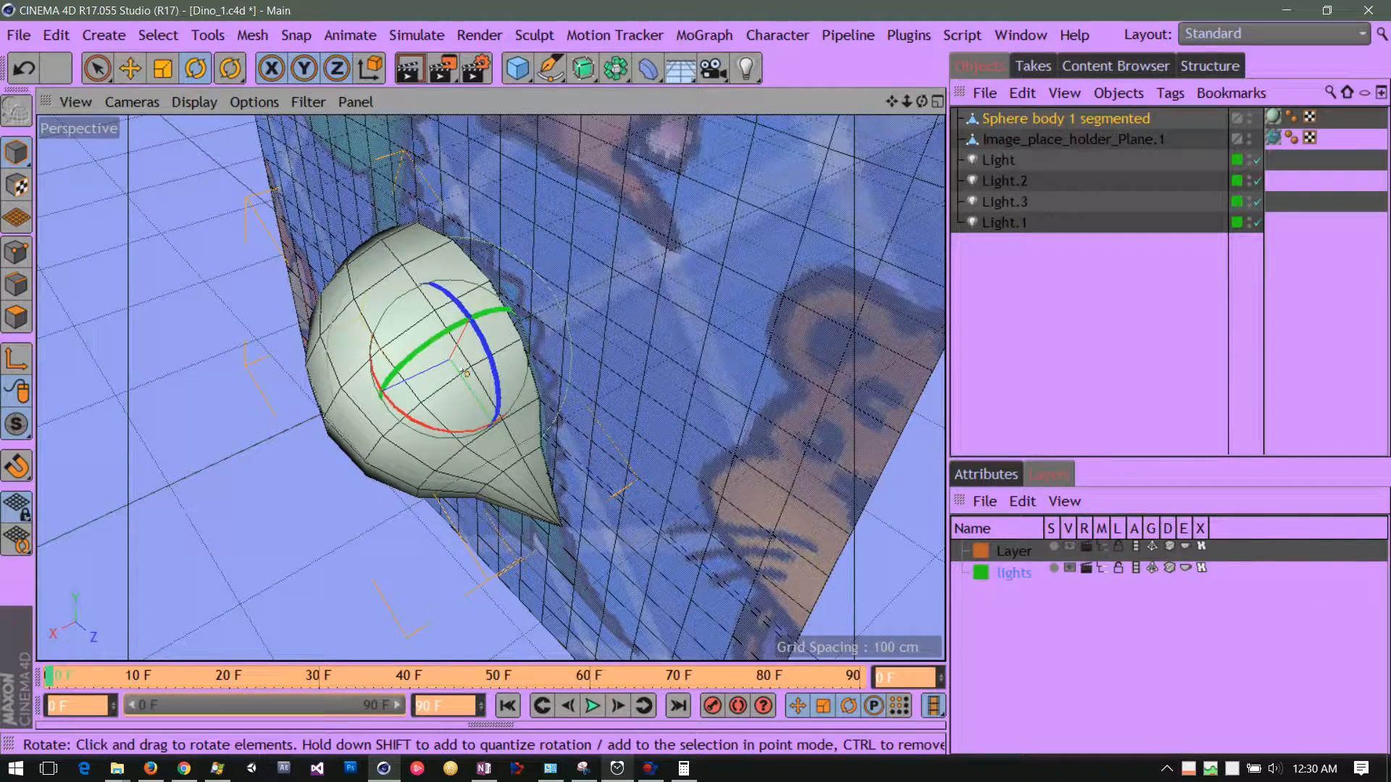
drag(402, 405, 425, 388)
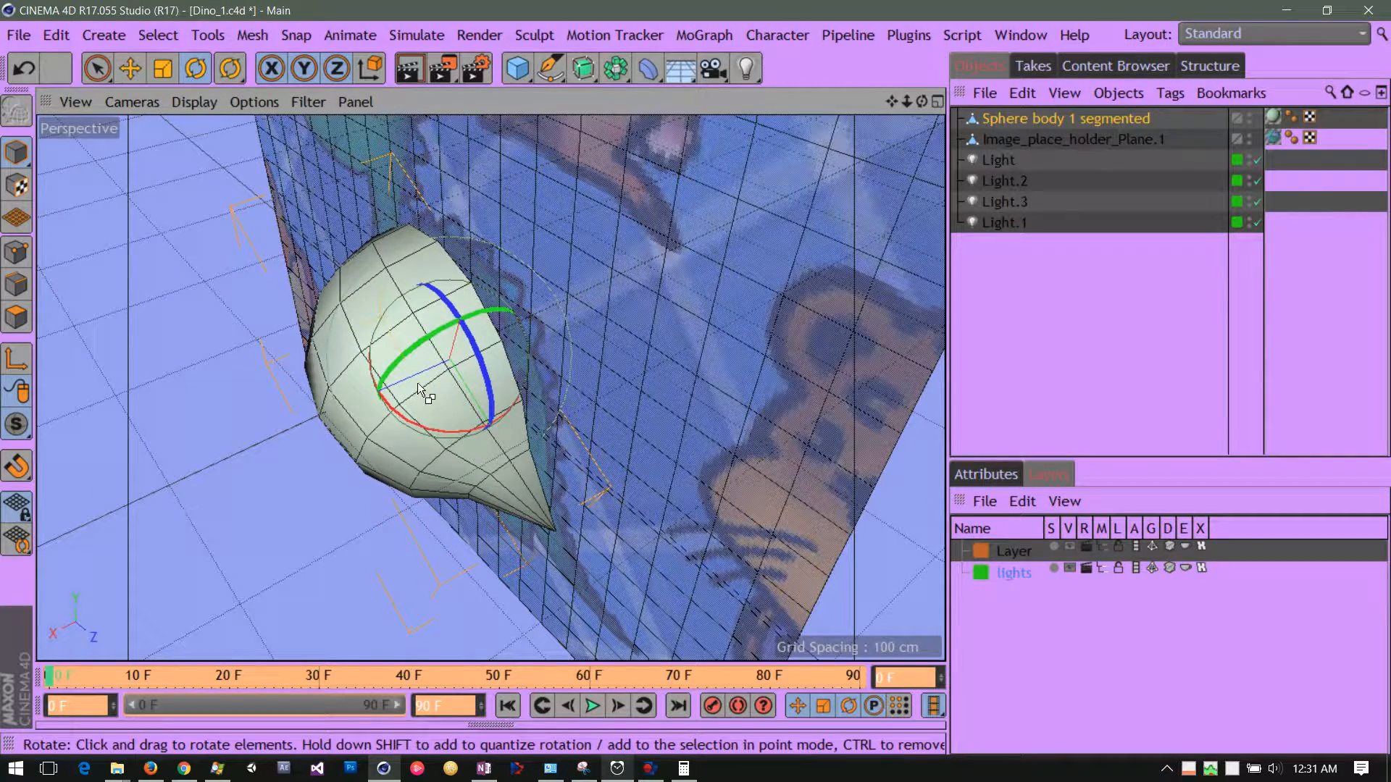
Undo the last rotations of the segmented sphere body
key(ctrl+z)
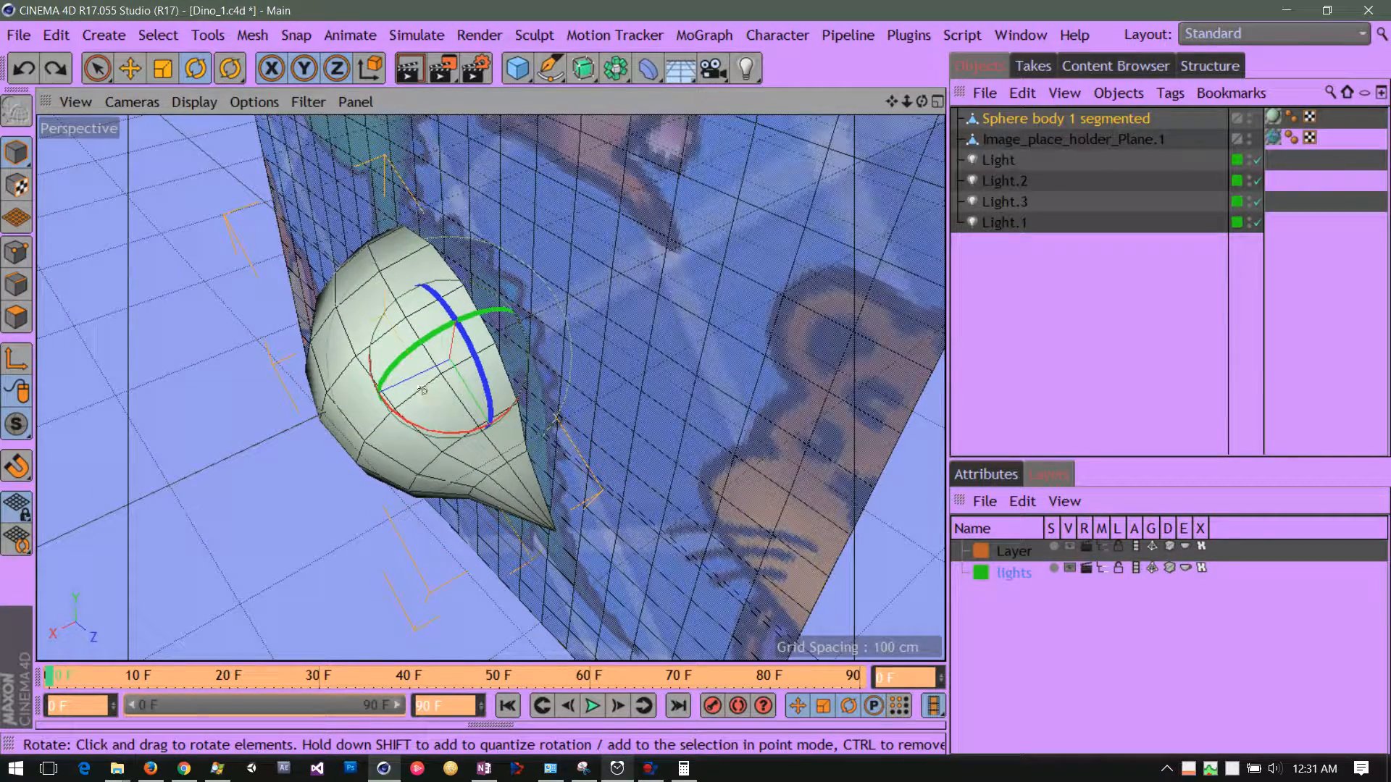
key(ctrl+z)
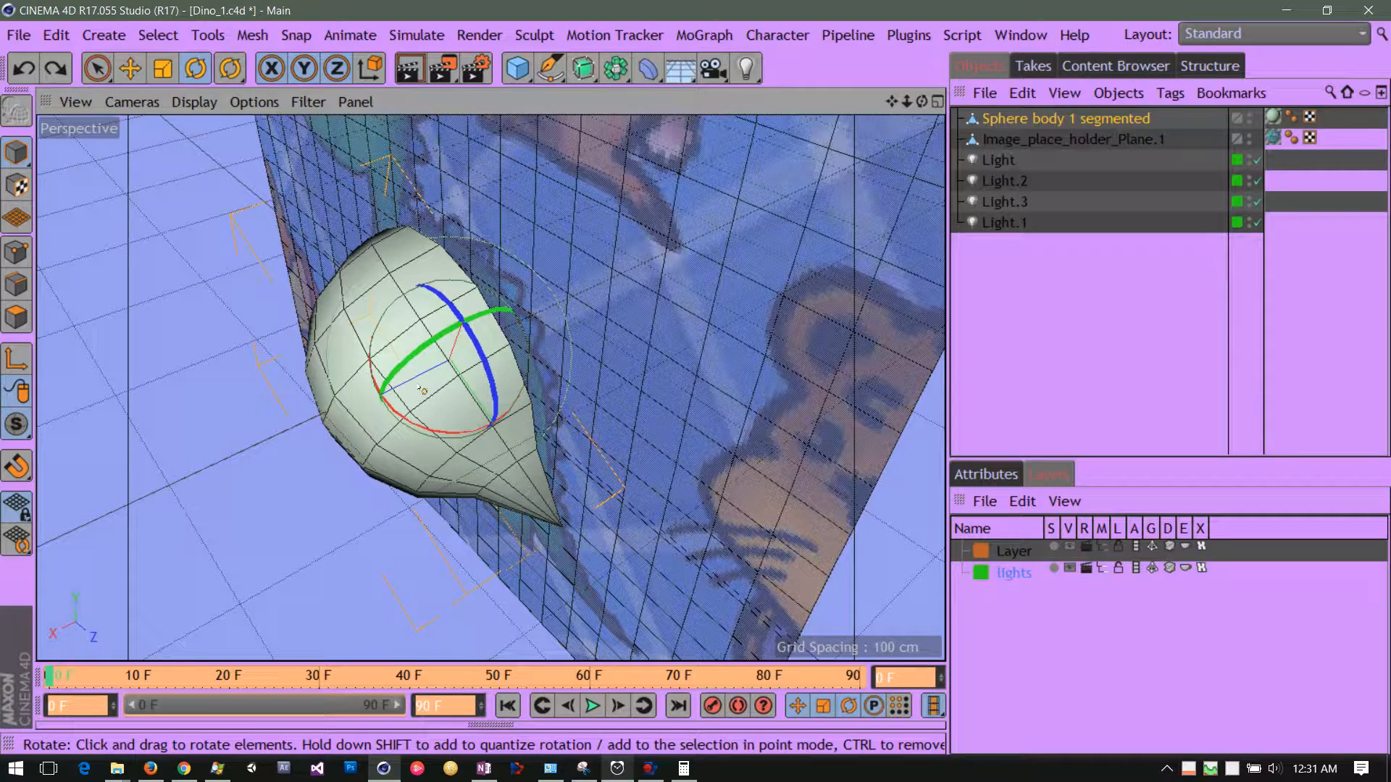
key(ctrl+z)
key(ctrl+z)
key(ctrl+z)
key(ctrl+z)
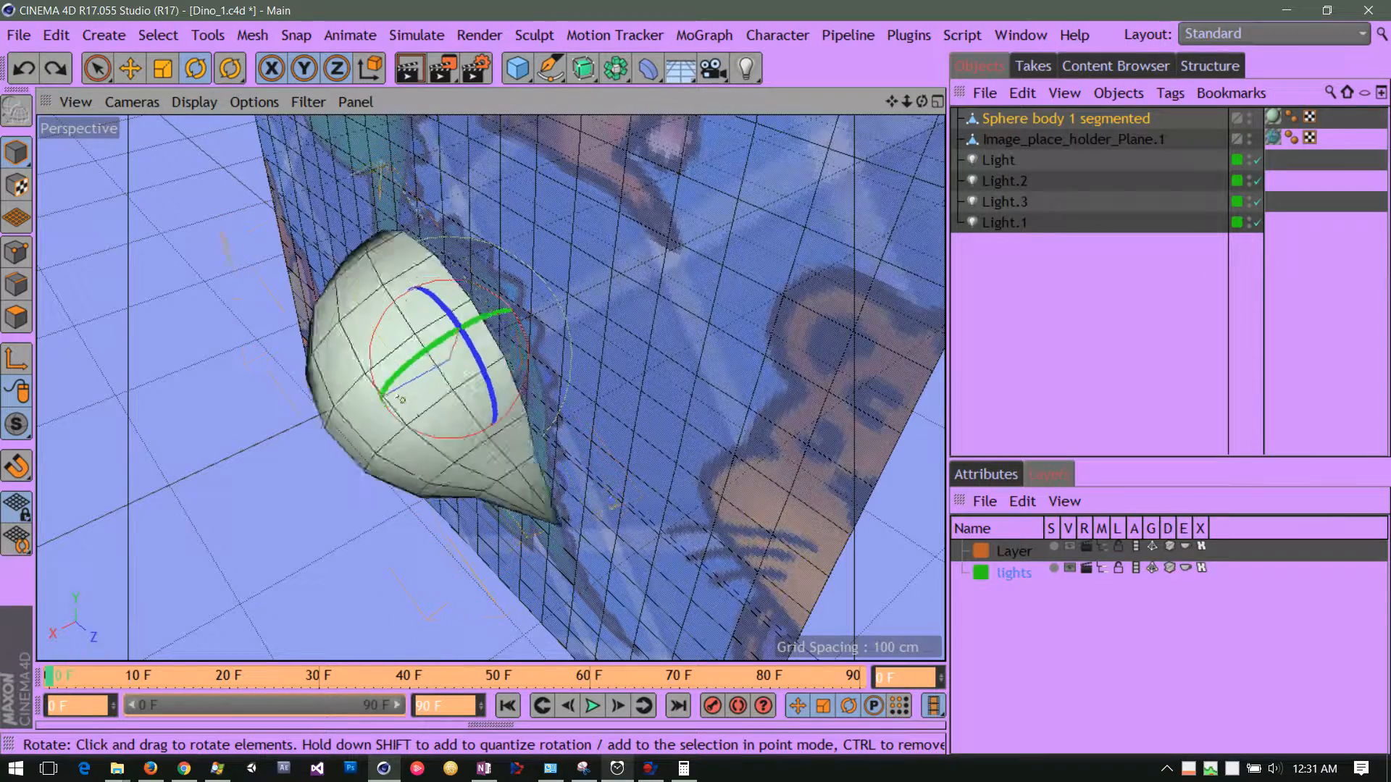
Rotate the segmented sphere body slightly in the plane of the reference image so its tail tip points lower, toward the dinosaur's tail
drag(467, 420, 551, 435)
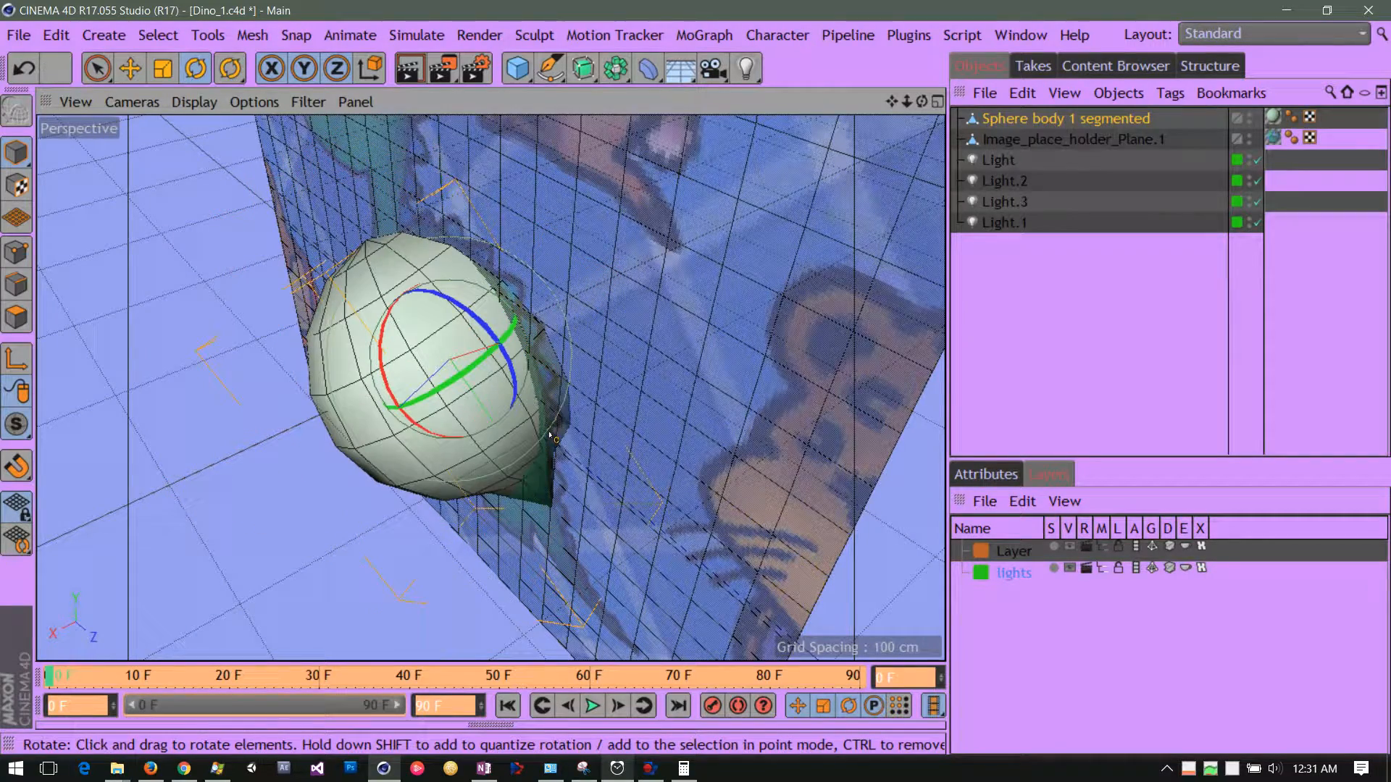
key(ctrl+z)
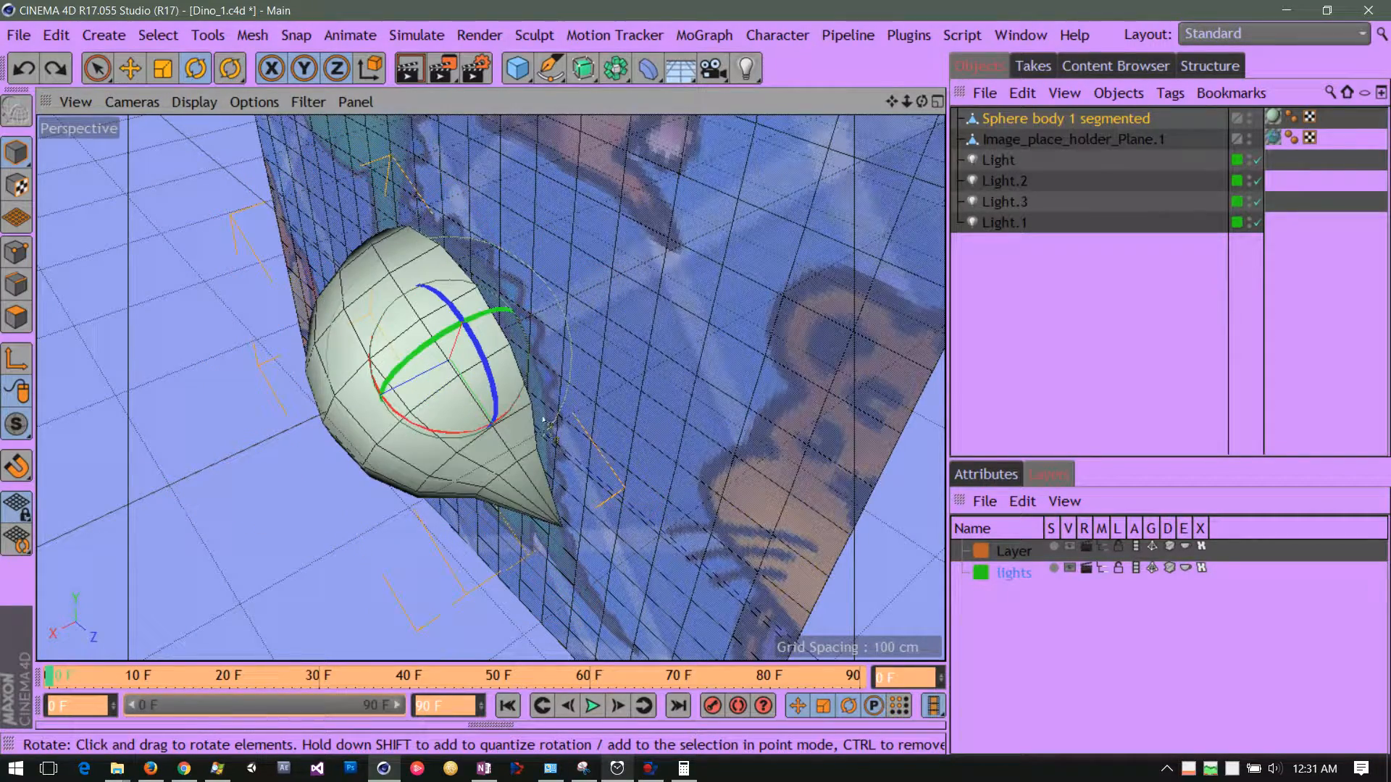
mouse_move(921, 102)
mouse_down()
mouse_move(824, 84)
mouse_move(837, 46)
mouse_move(698, 45)
mouse_move(976, 41)
mouse_move(1039, 16)
mouse_move(996, 25)
mouse_move(941, 90)
mouse_up()
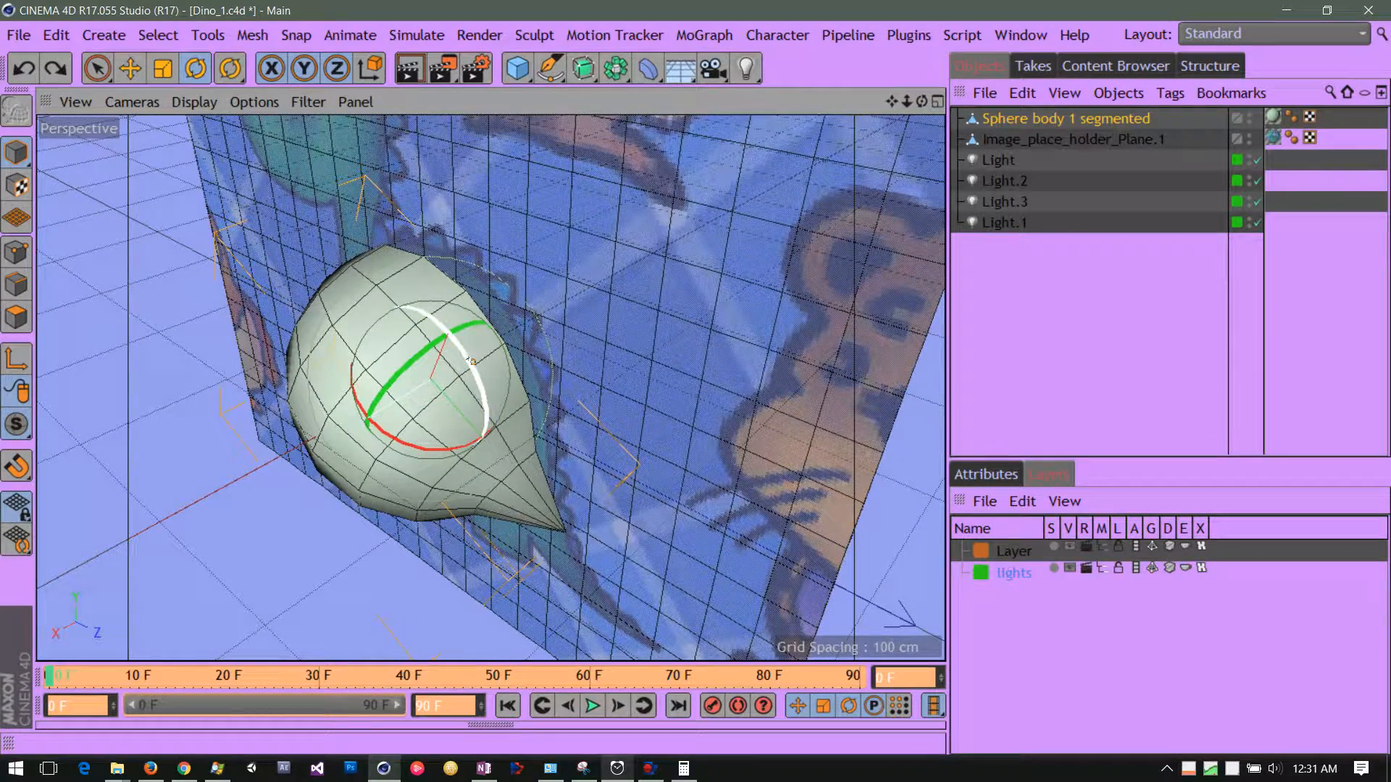
drag(471, 361, 468, 394)
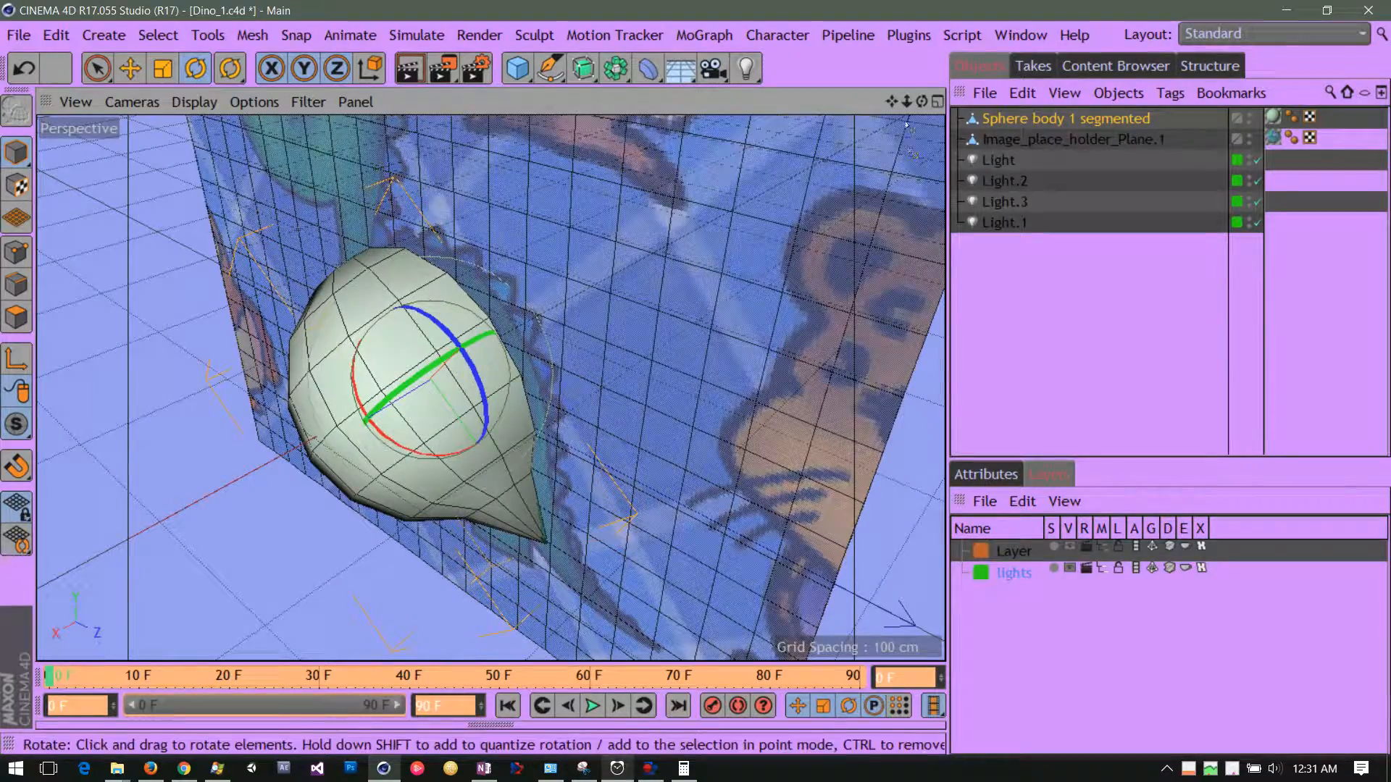
Select the pole point of the segmented sphere body near the dinosaur's neck in point mode, with the Move tool active
drag(921, 102, 956, 55)
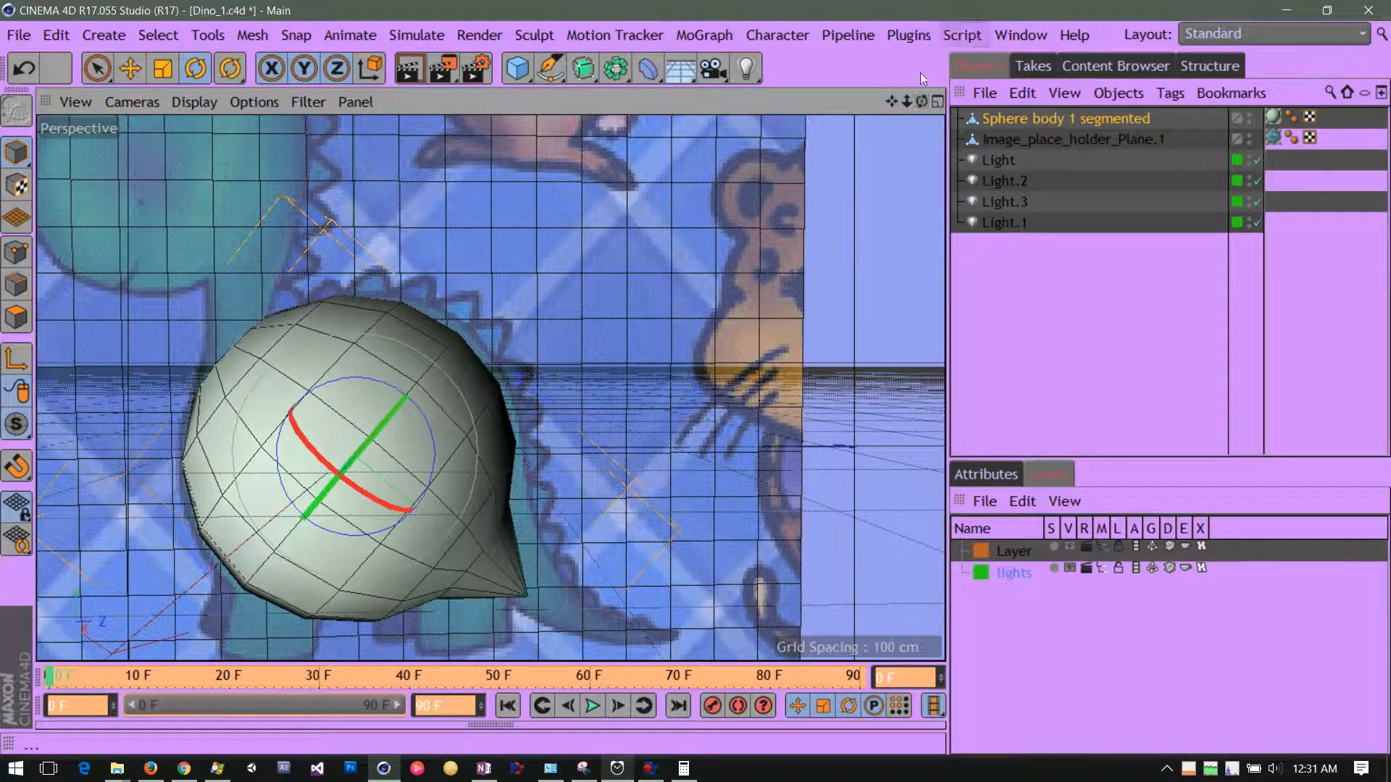
drag(891, 101, 961, 37)
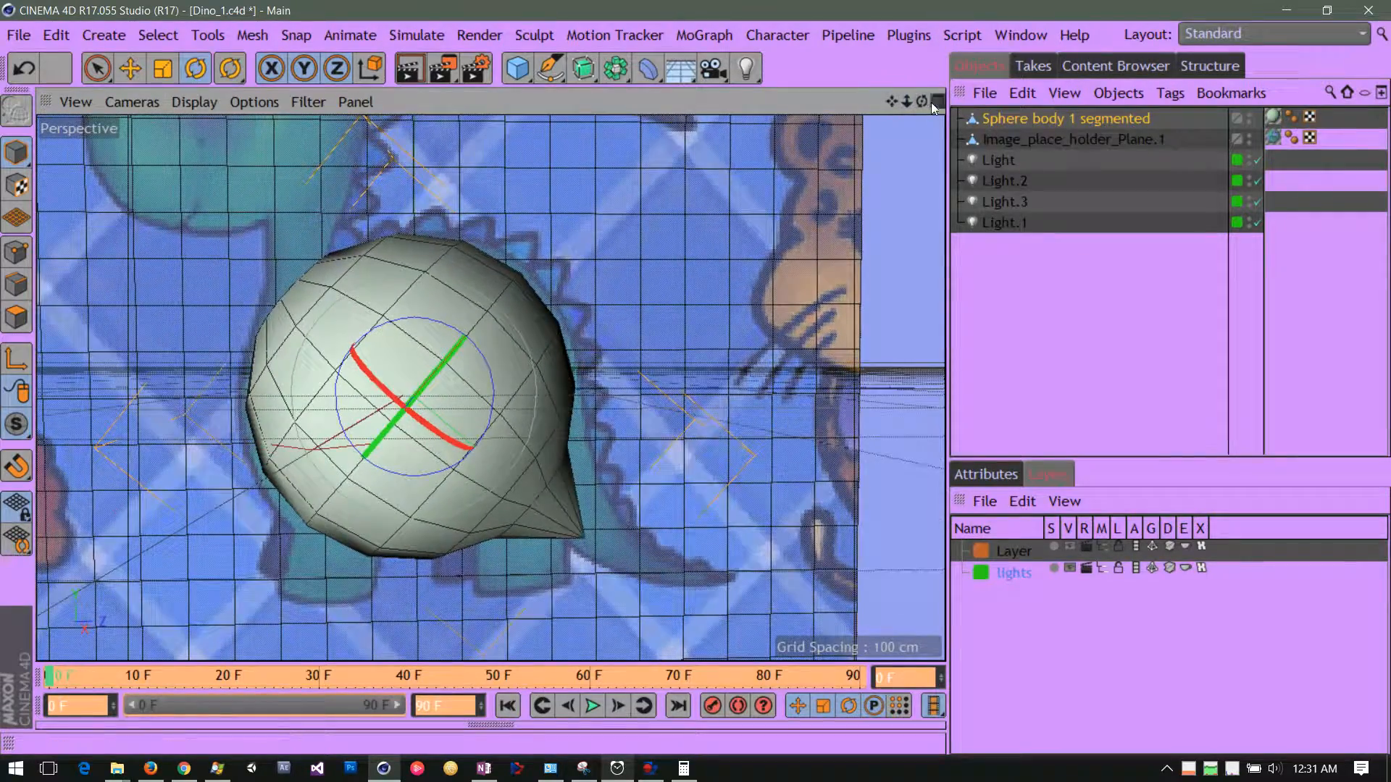
mouse_move(922, 101)
mouse_down()
mouse_move(689, 58)
mouse_move(758, 46)
mouse_move(877, 162)
mouse_move(1075, 129)
mouse_move(970, 138)
mouse_move(910, 112)
mouse_move(904, 72)
mouse_move(923, 77)
mouse_move(917, 101)
mouse_move(1042, 99)
mouse_move(1064, 120)
mouse_move(996, 136)
mouse_move(923, 122)
mouse_up()
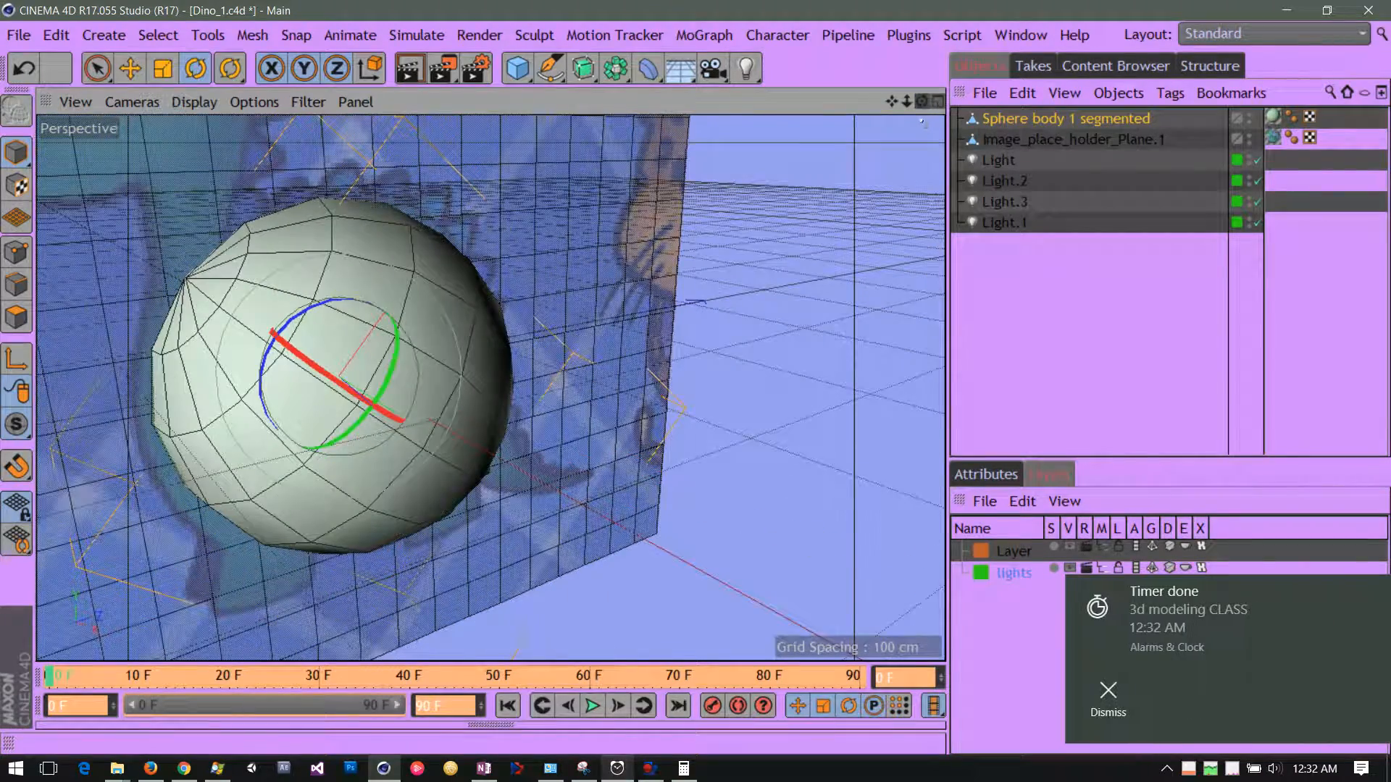
click(1108, 692)
drag(896, 98, 1073, 155)
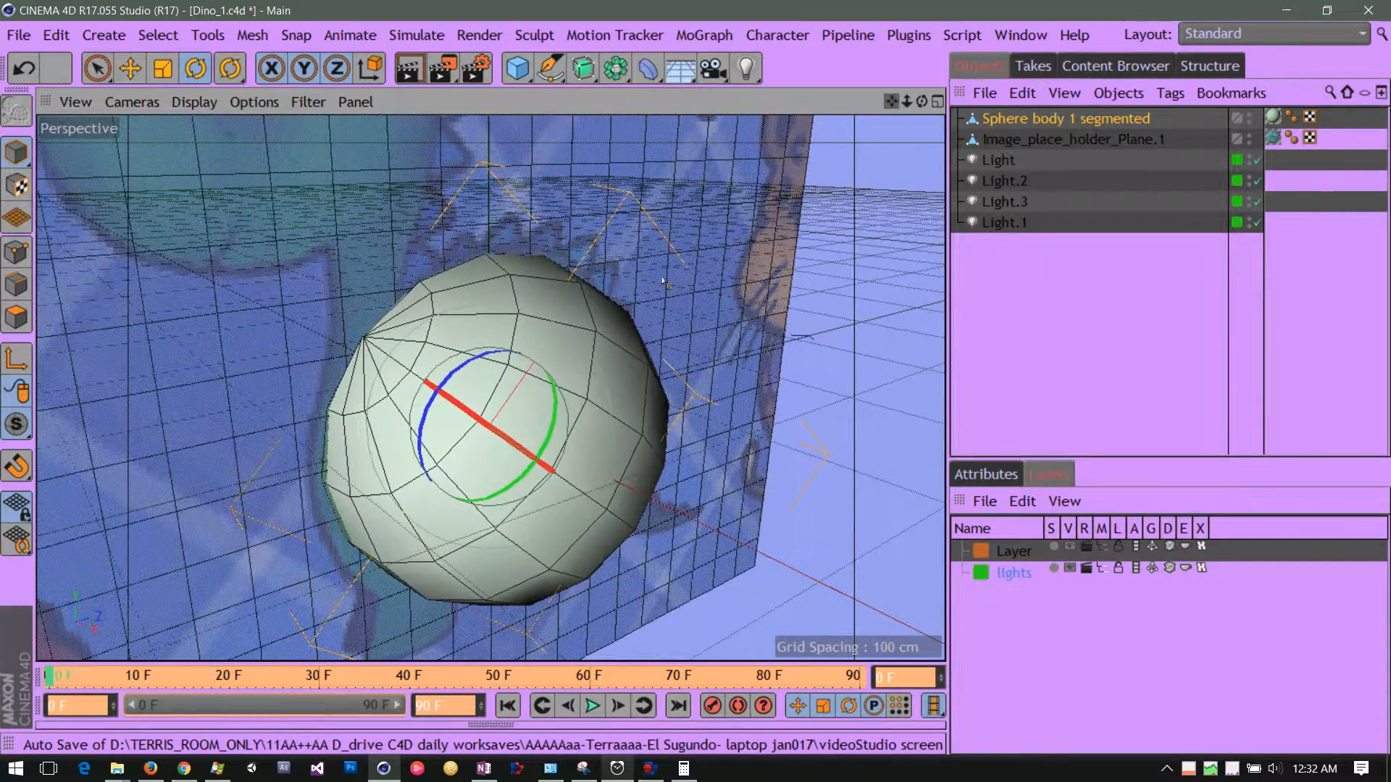
click(17, 253)
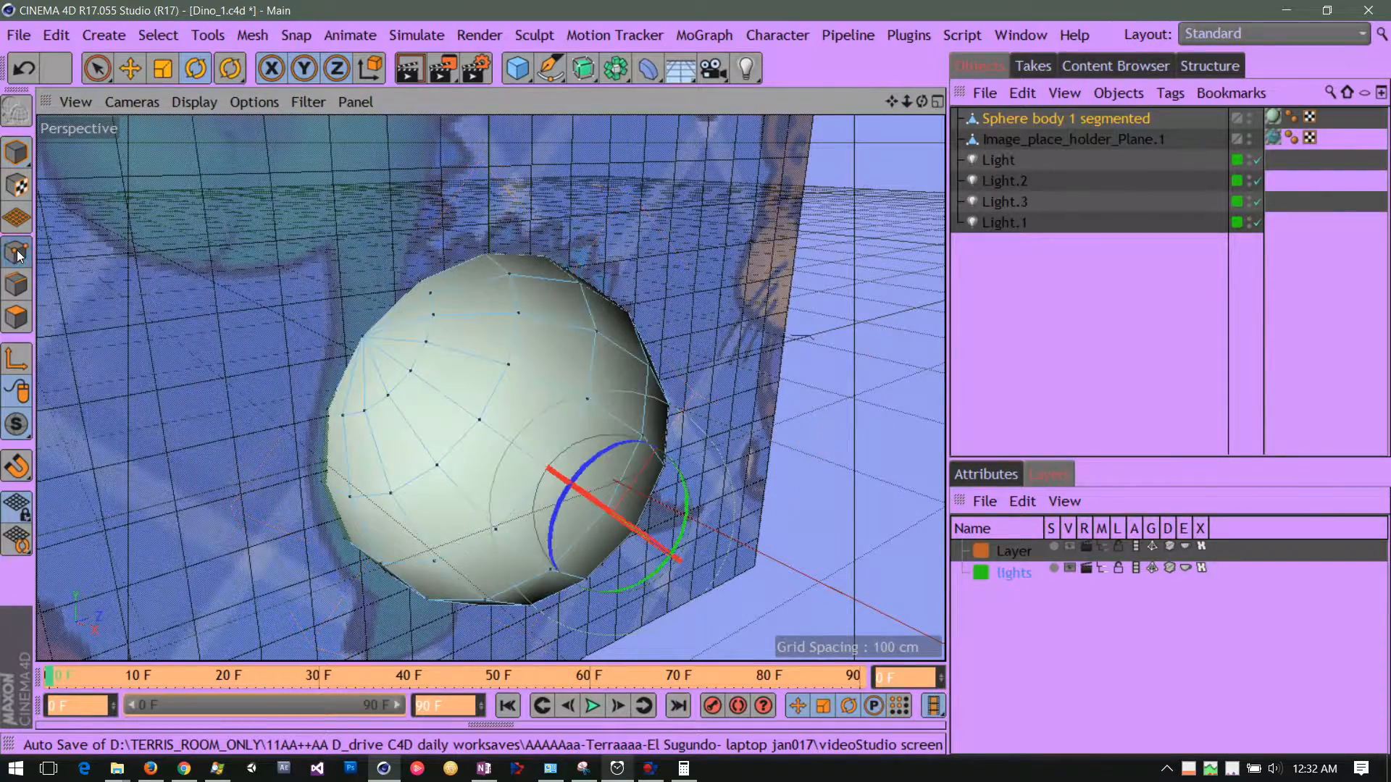
click(364, 339)
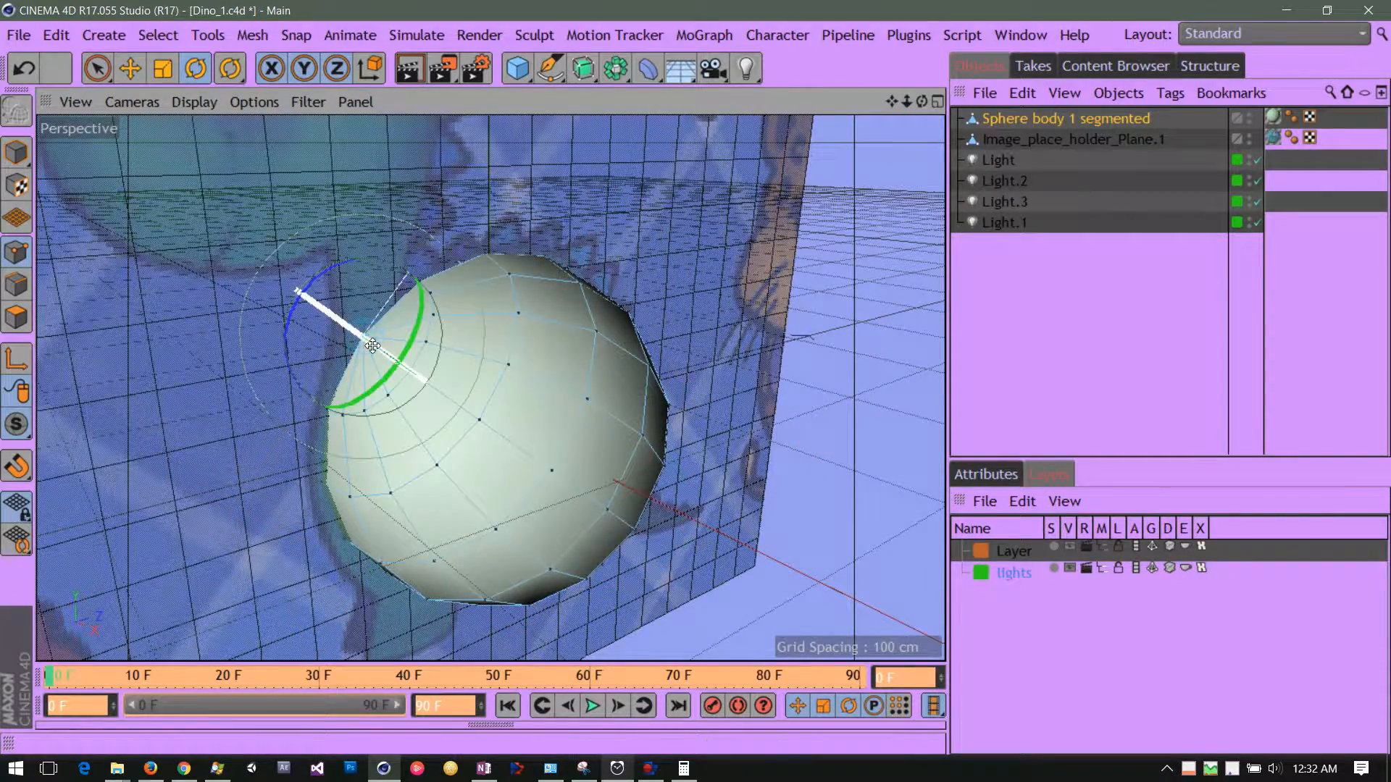
click(133, 72)
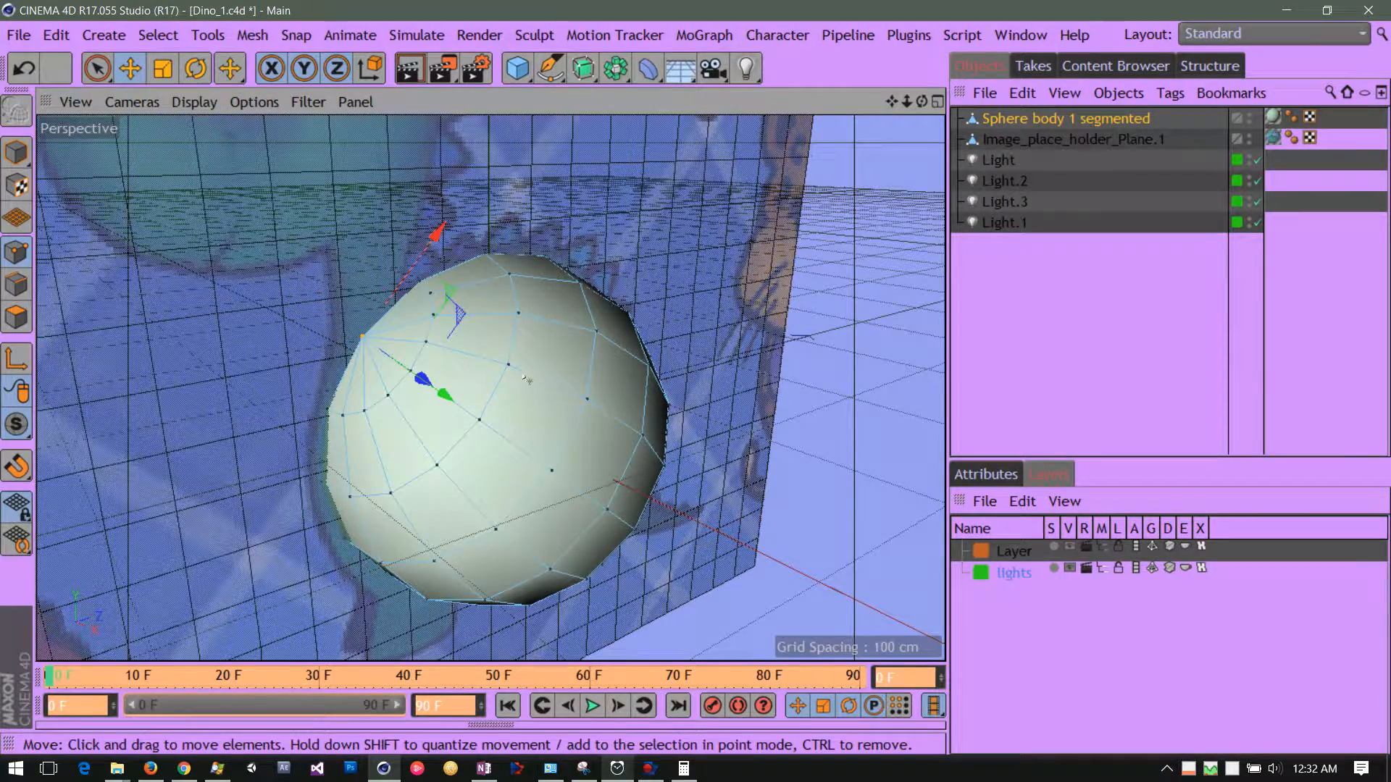
Pull the selected pole point up to the base of the dinosaur's head in the reference image, forming a pointed neck
drag(874, 102, 858, 145)
drag(526, 374, 458, 324)
drag(466, 184, 583, 106)
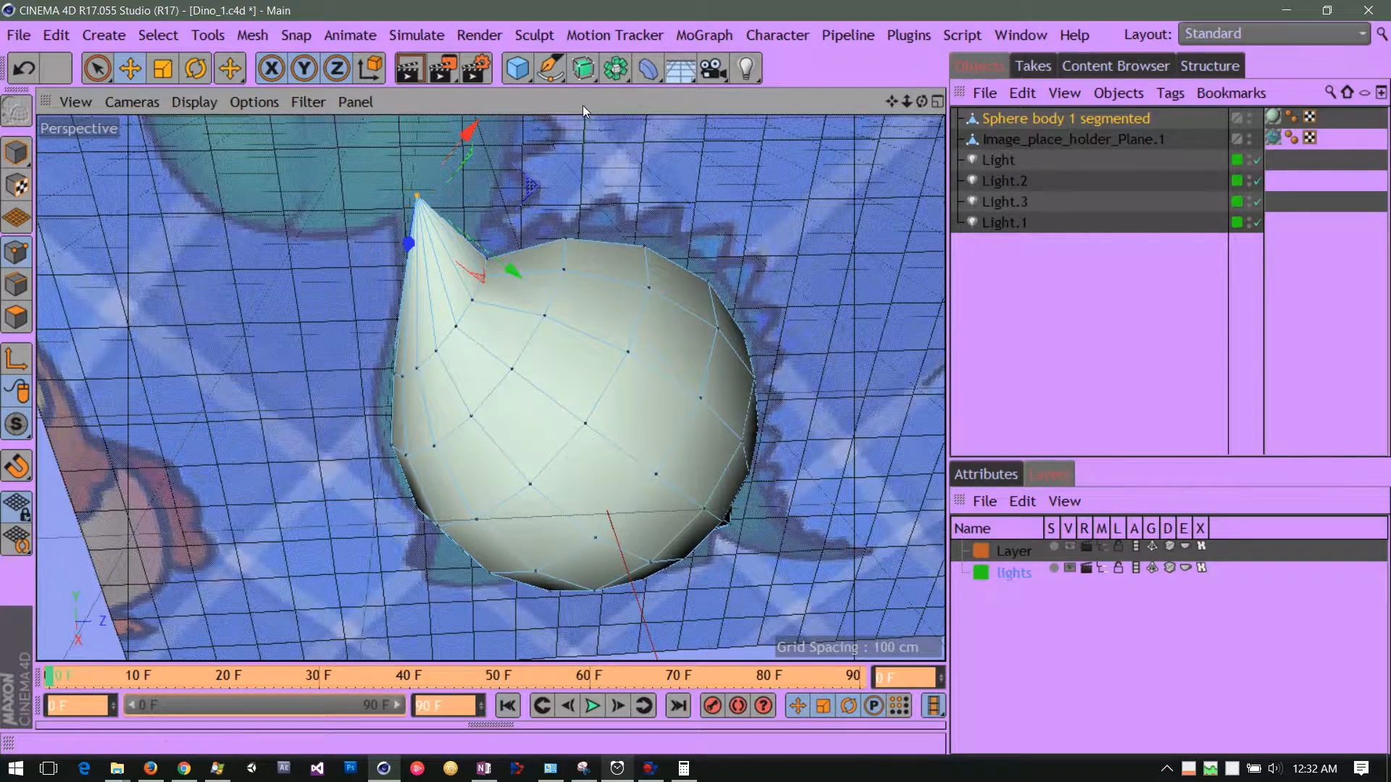
drag(923, 106, 803, 32)
drag(929, 106, 907, 63)
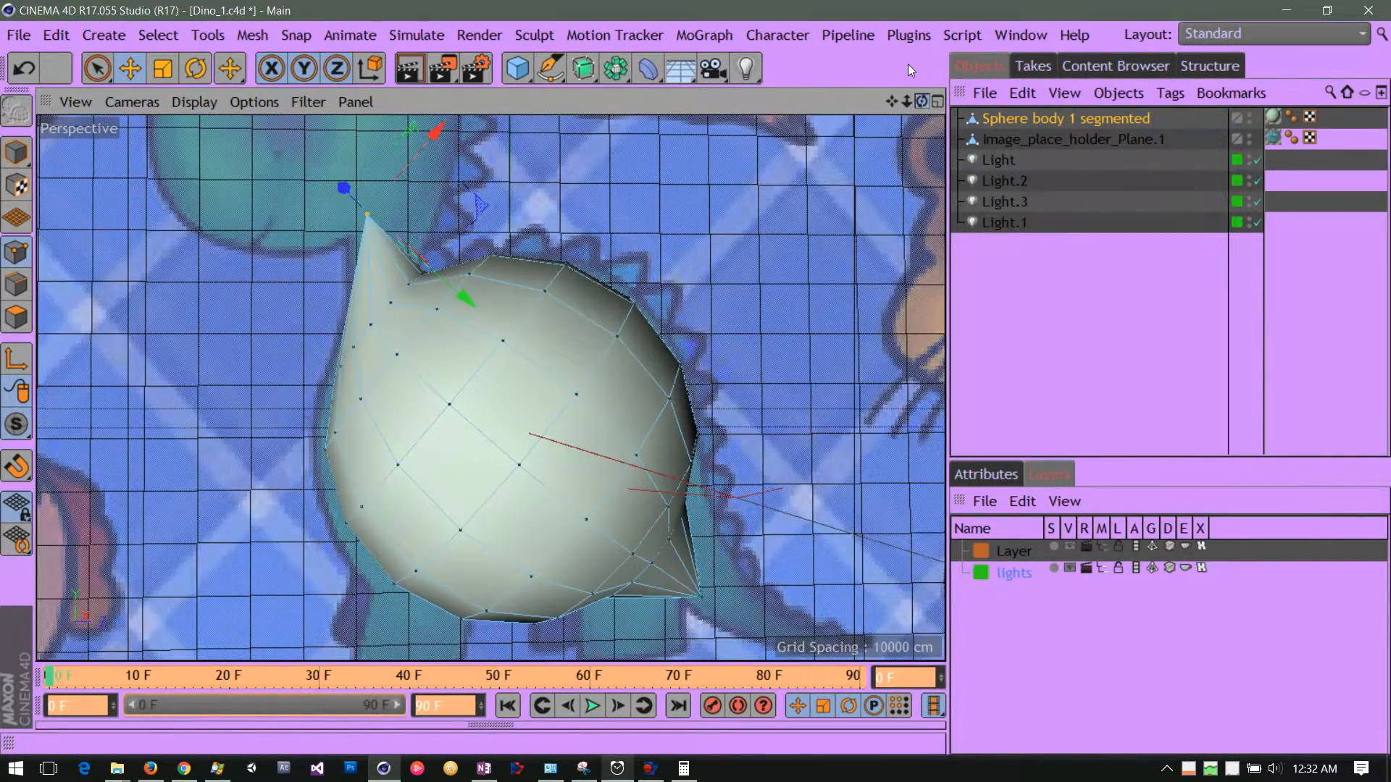
right_click(907, 64)
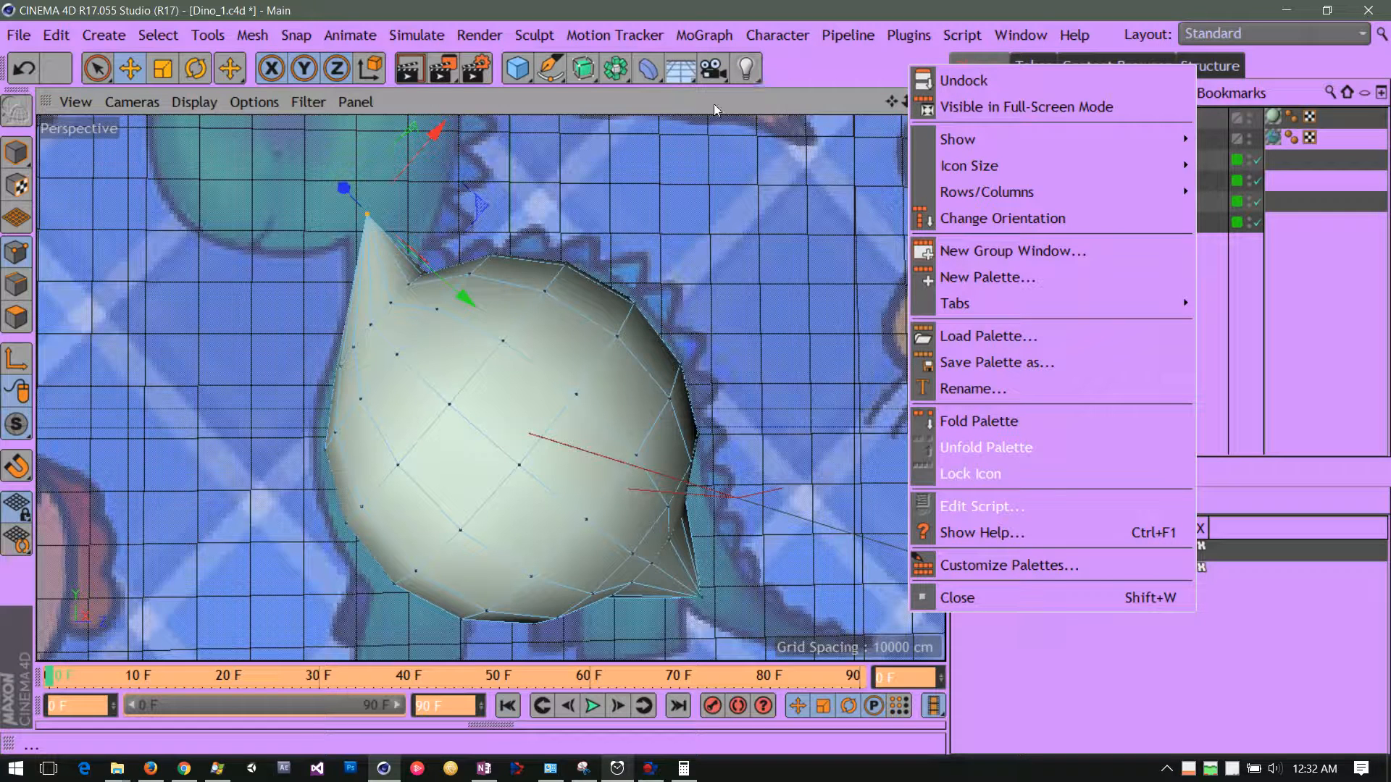
click(392, 209)
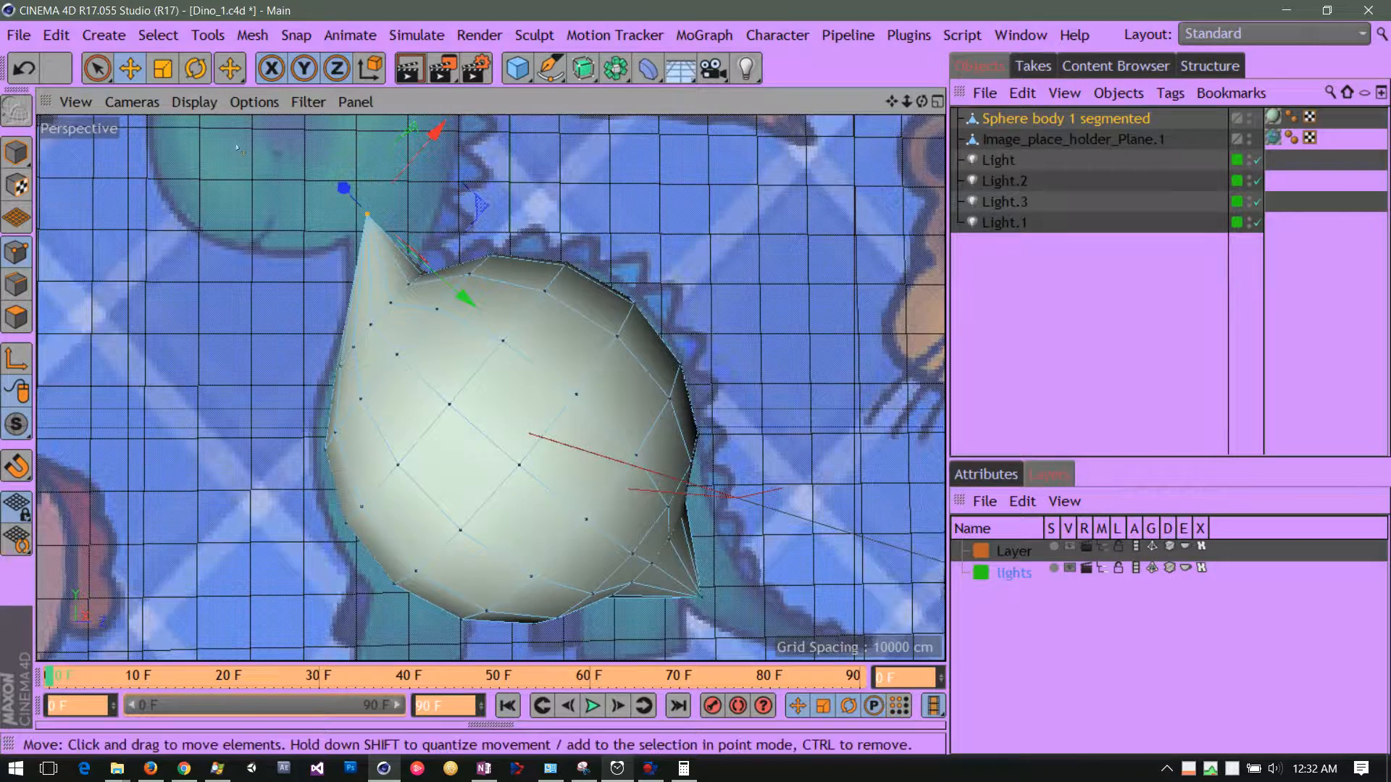
Cycle the sphere body through the polygon and edge component modes and return to point mode
click(160, 34)
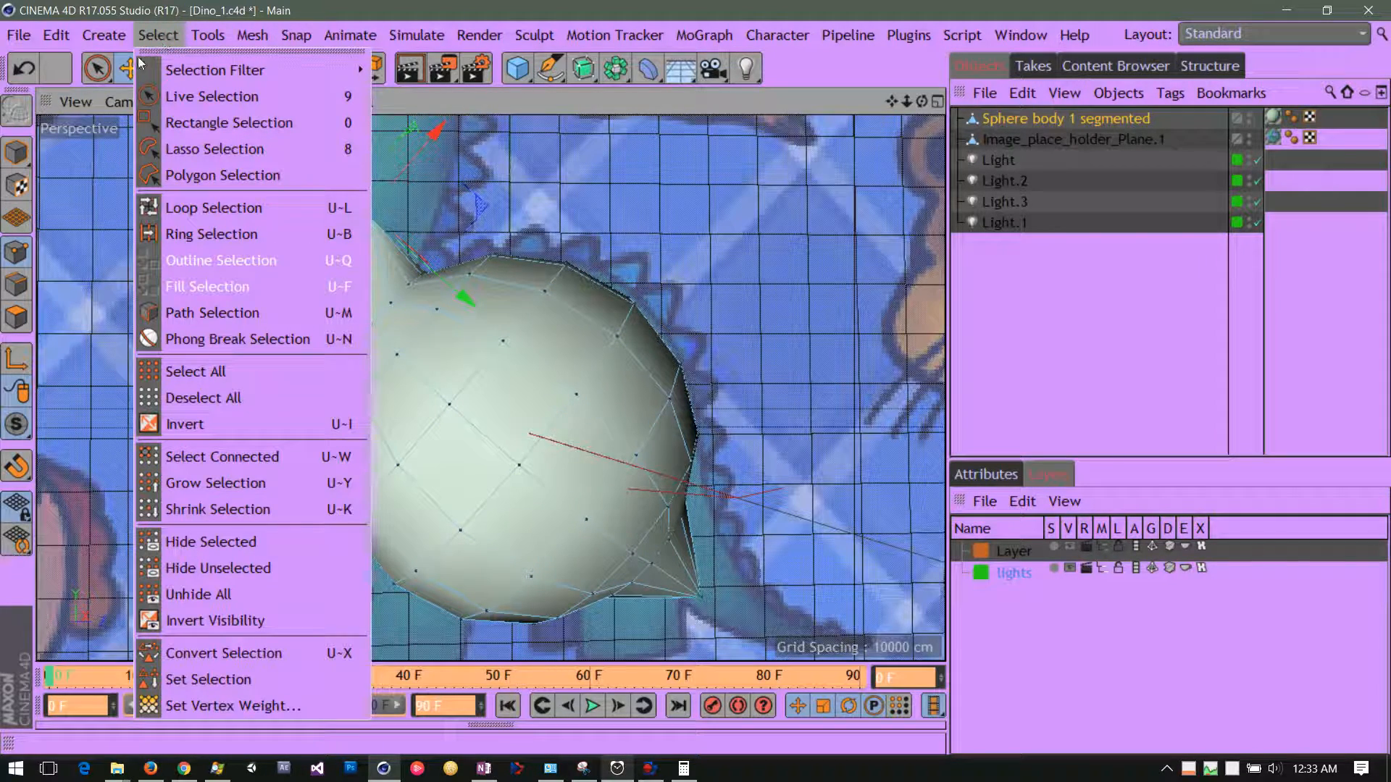
click(15, 250)
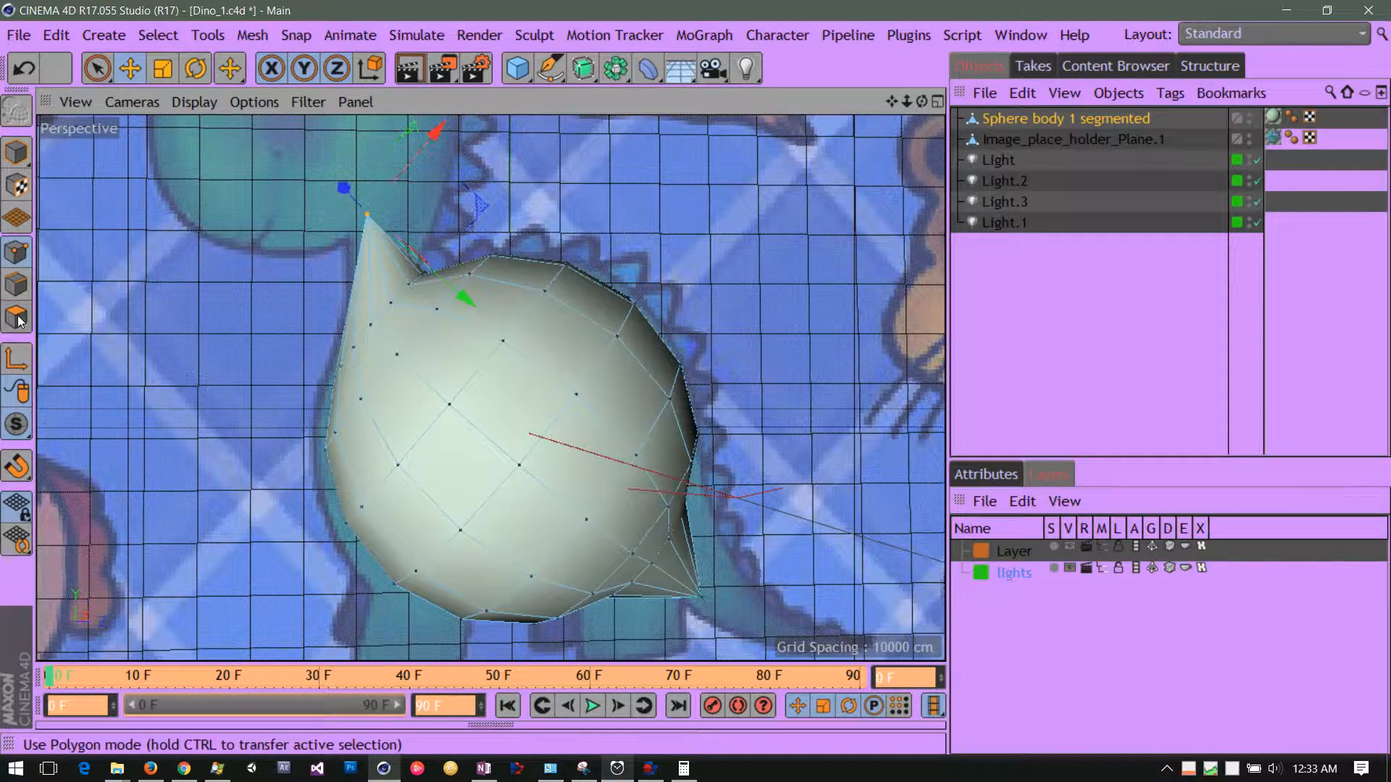
click(18, 313)
click(16, 252)
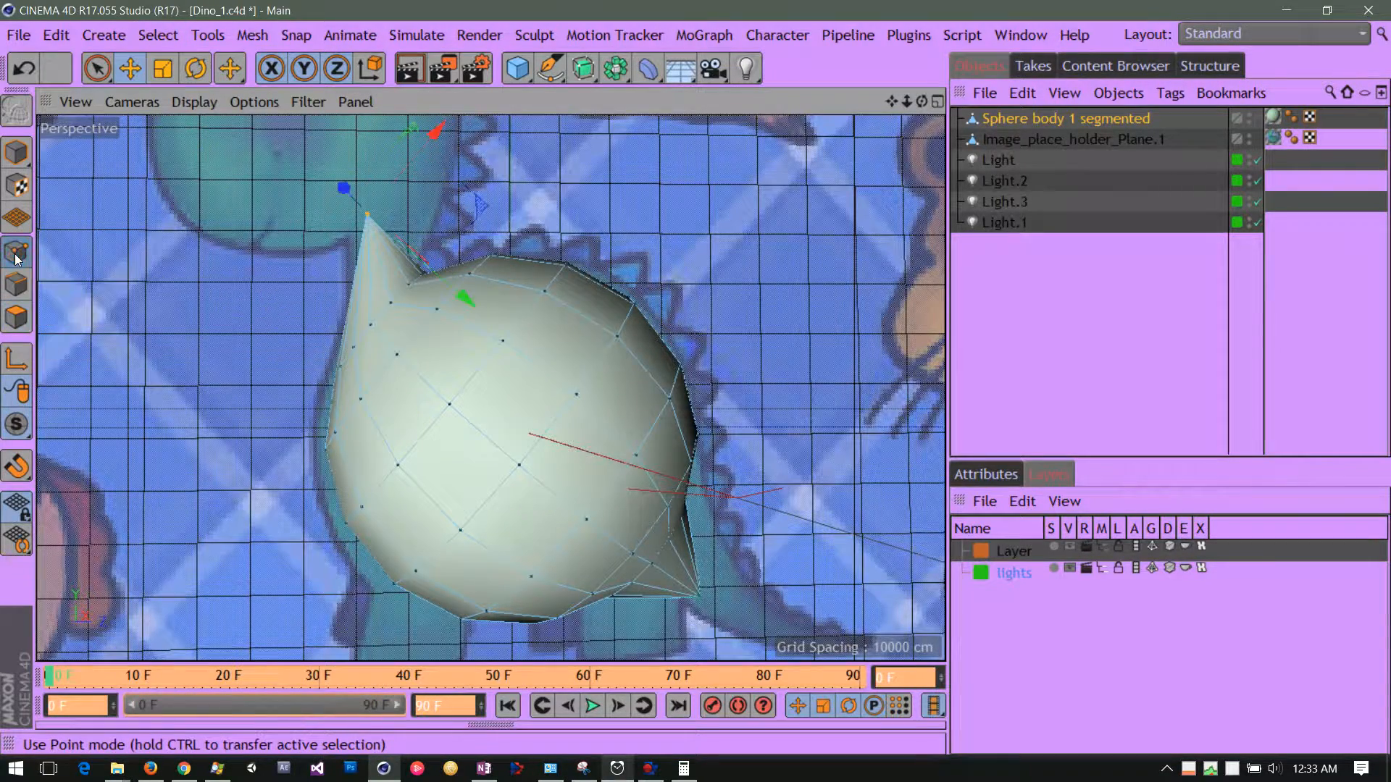
click(15, 286)
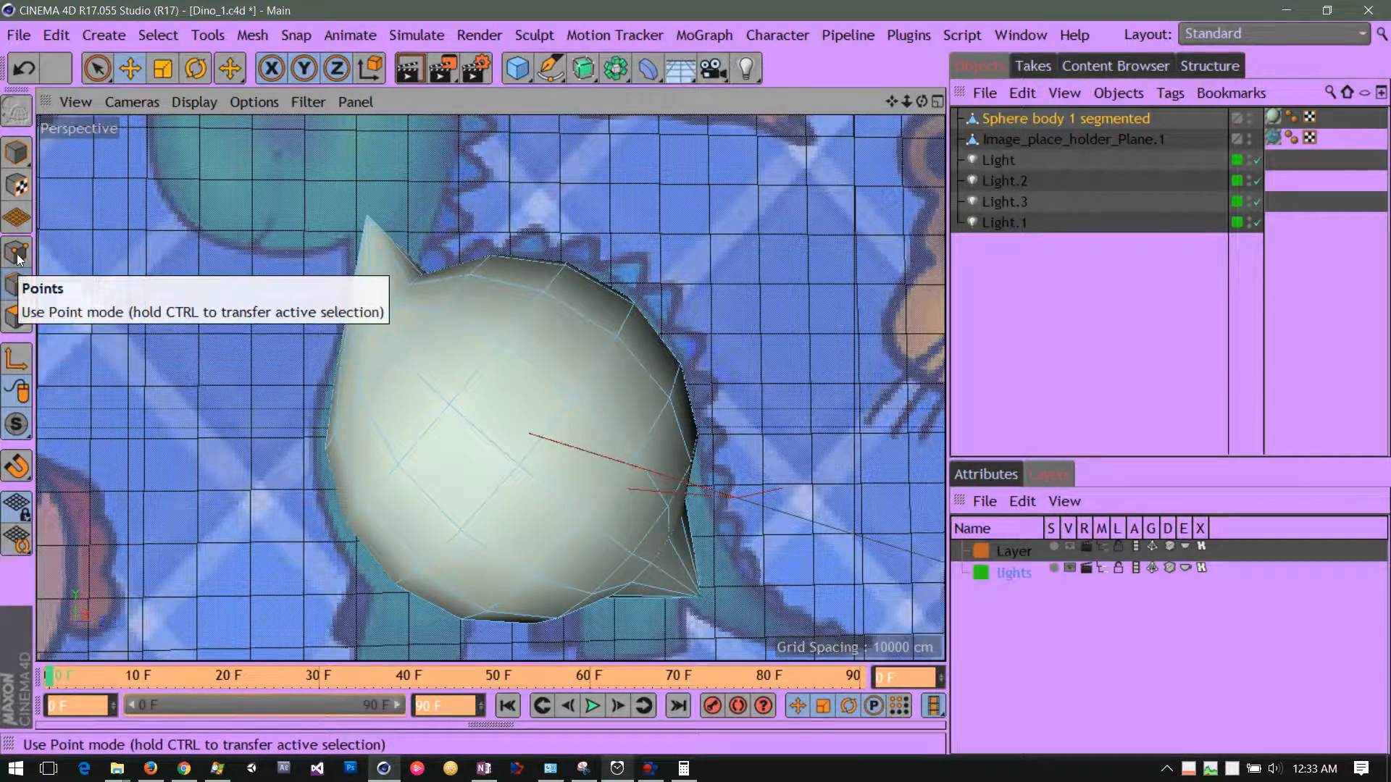
click(17, 255)
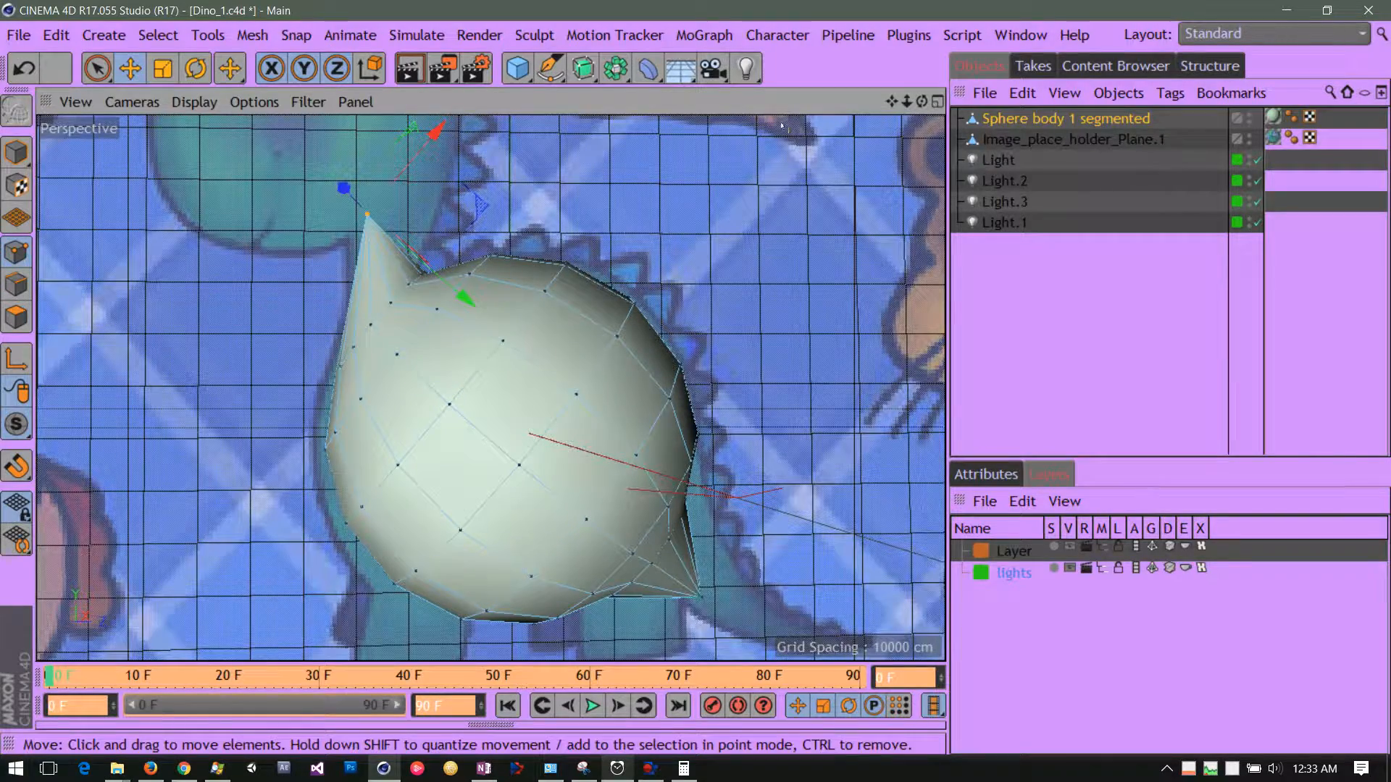
Store the neck tip point as a selection set on the sphere body and widen the object list's tag area
click(155, 36)
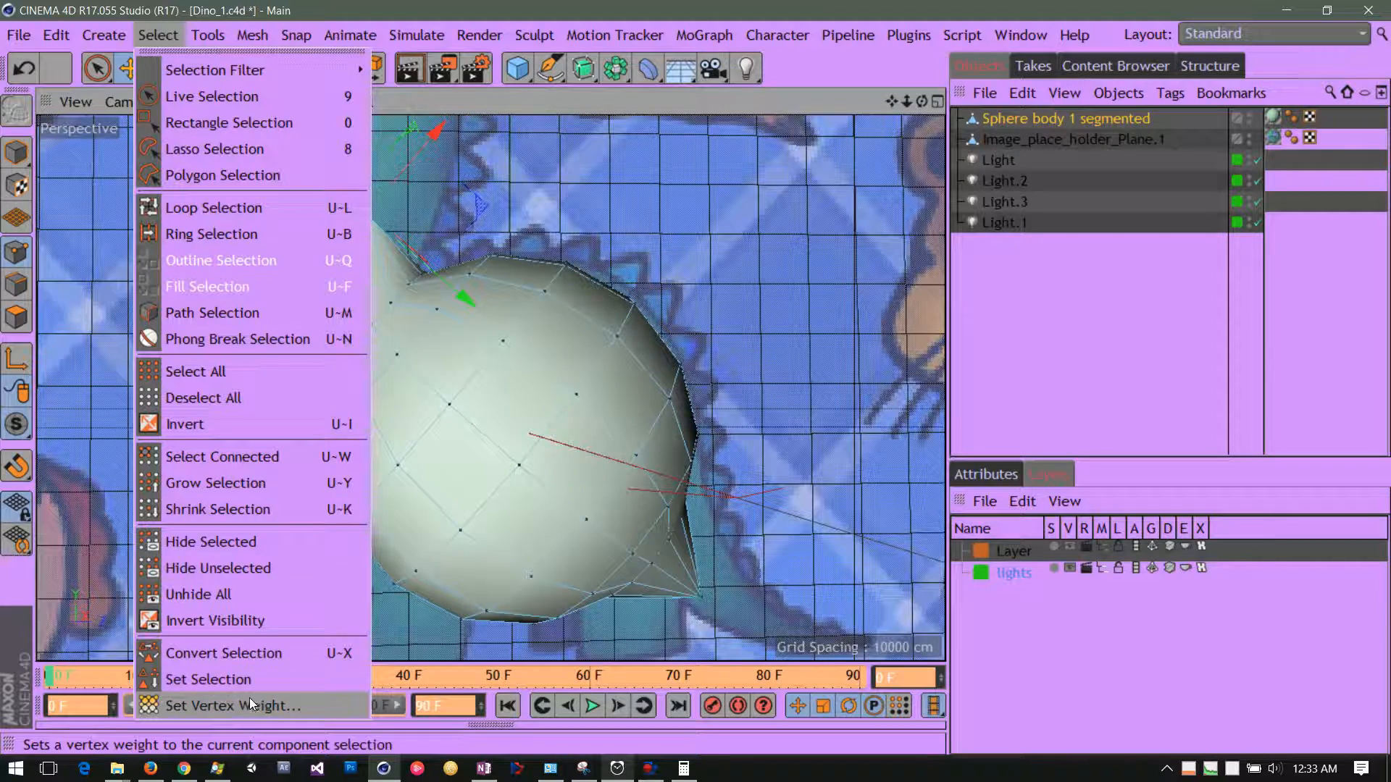
click(227, 684)
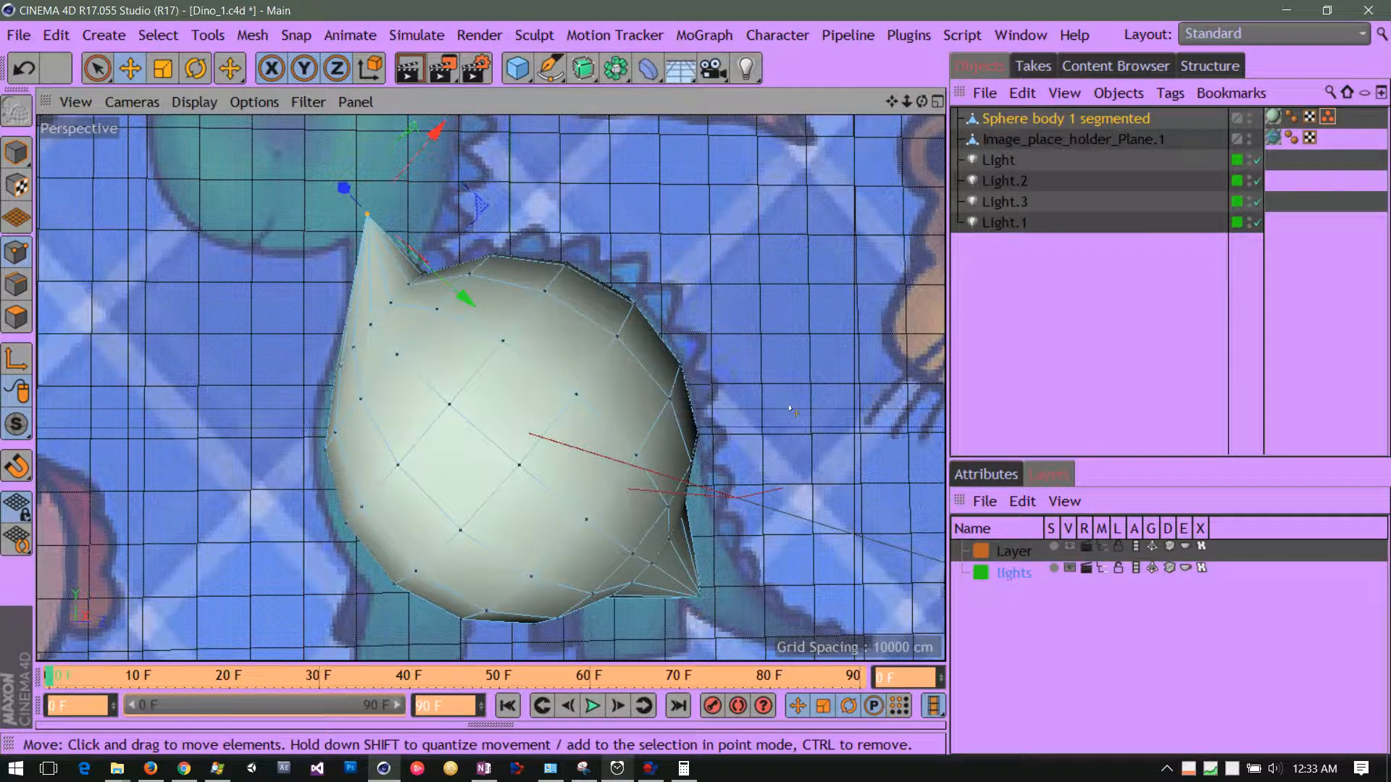
drag(893, 105, 878, 302)
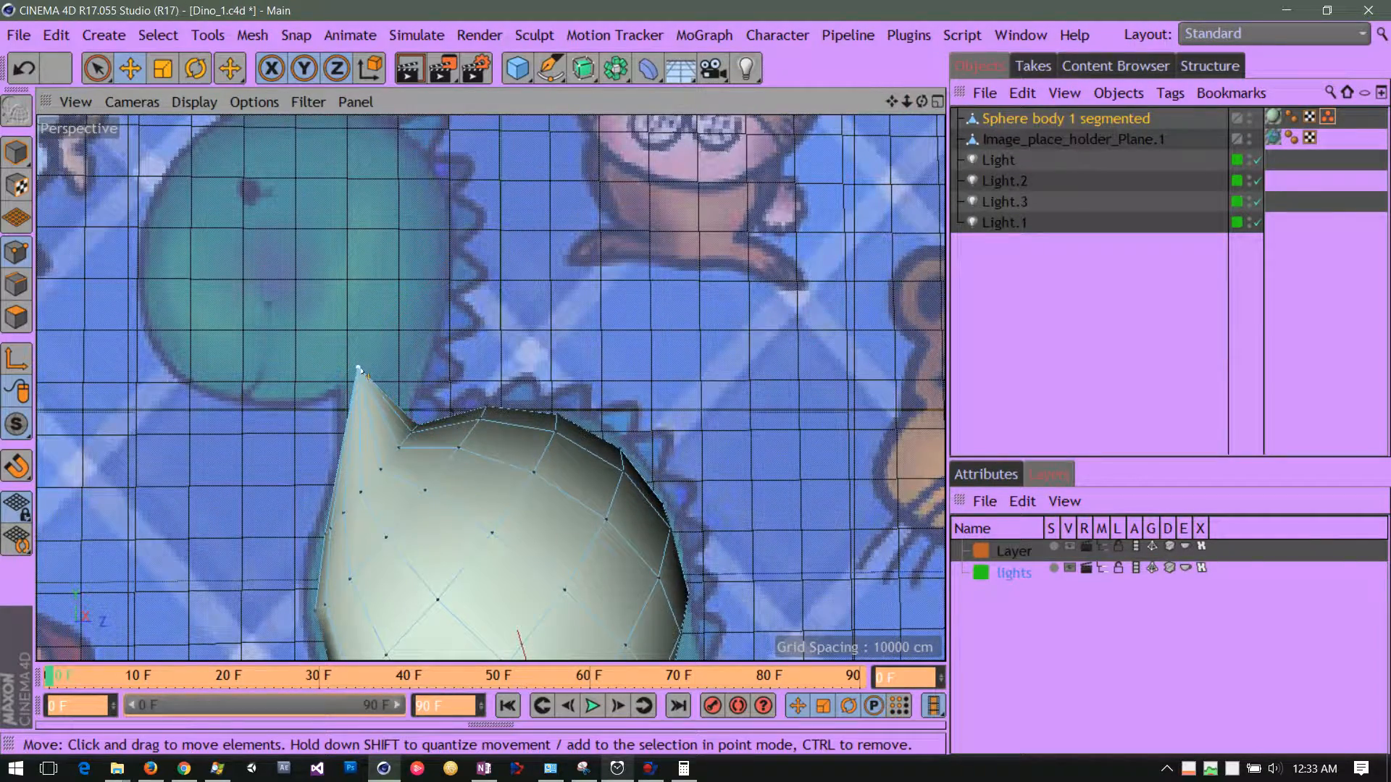
click(359, 370)
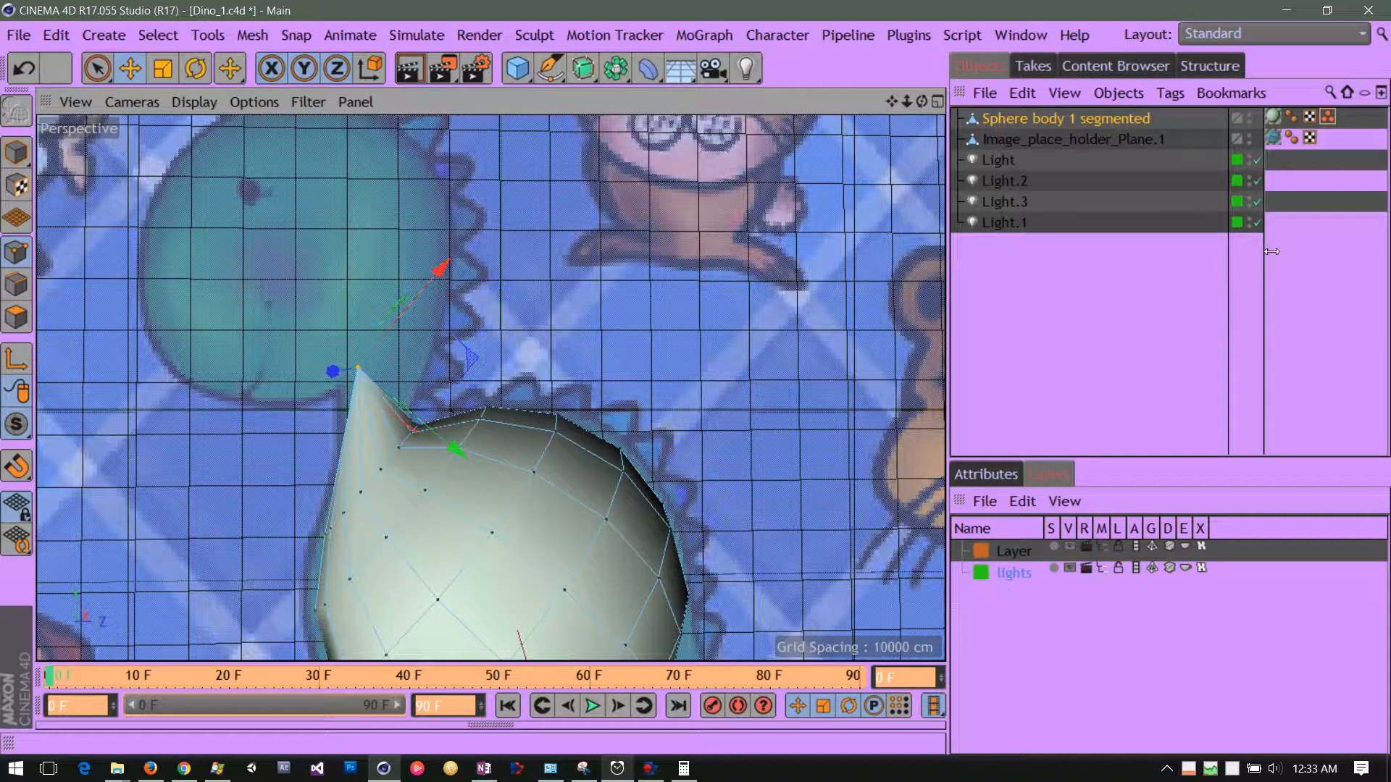
drag(1265, 243, 1098, 217)
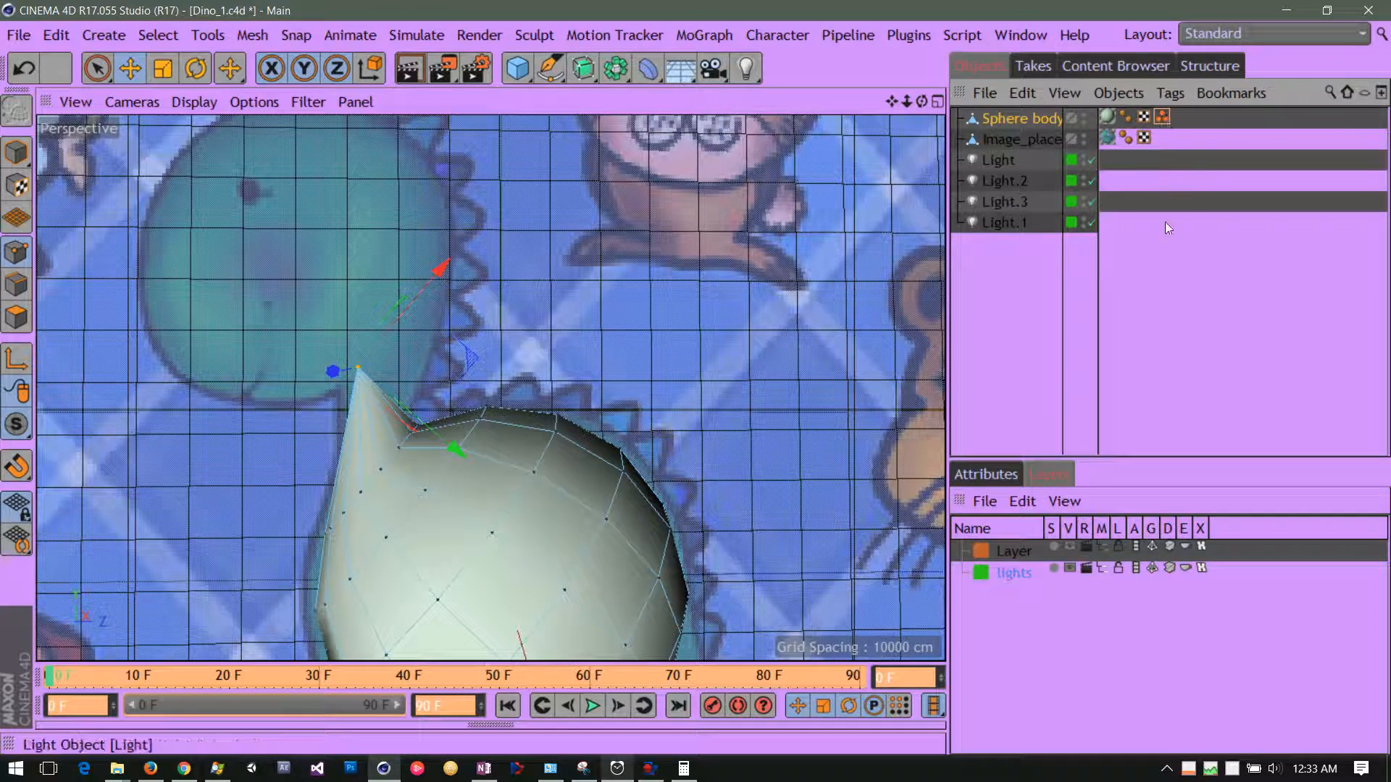
Rename the sphere body's point selection tag as neck Point Selection, staying in point mode
click(682, 265)
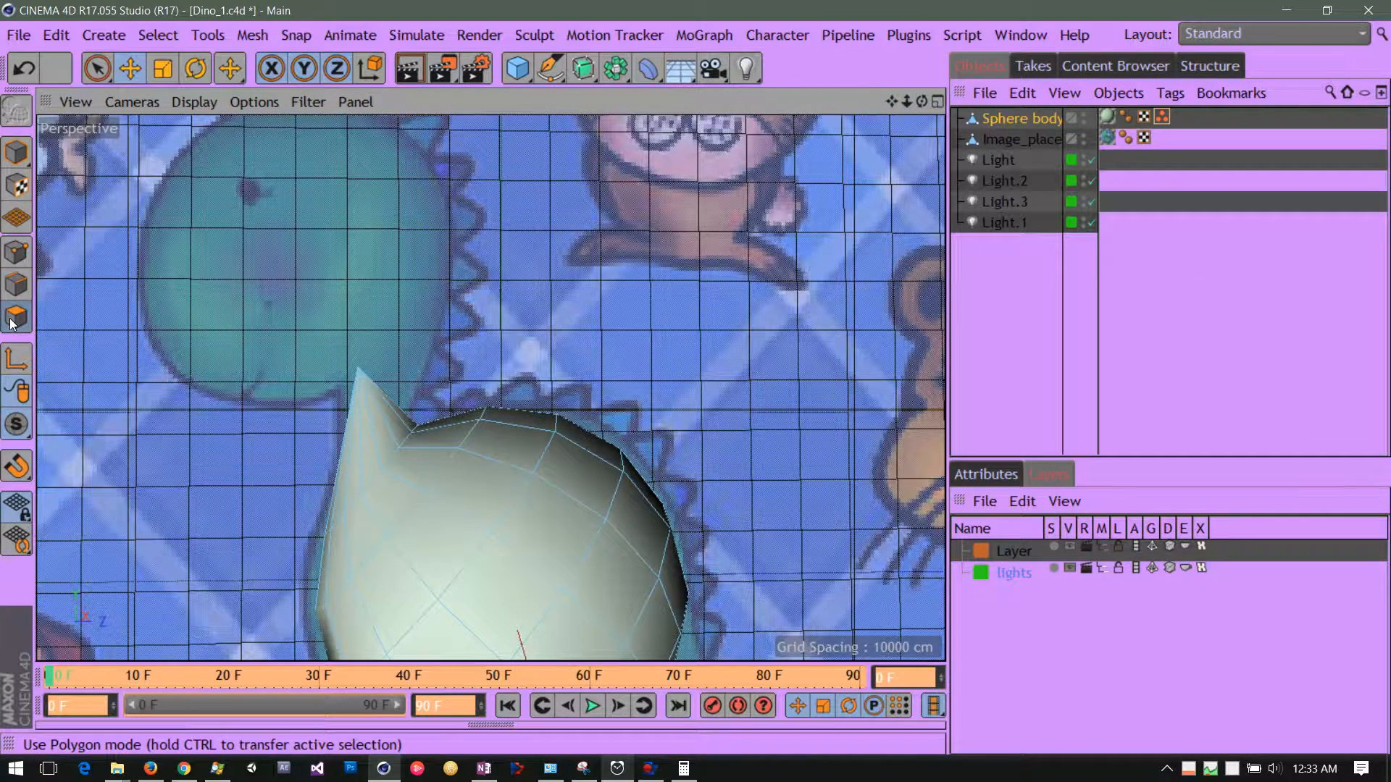
click(16, 252)
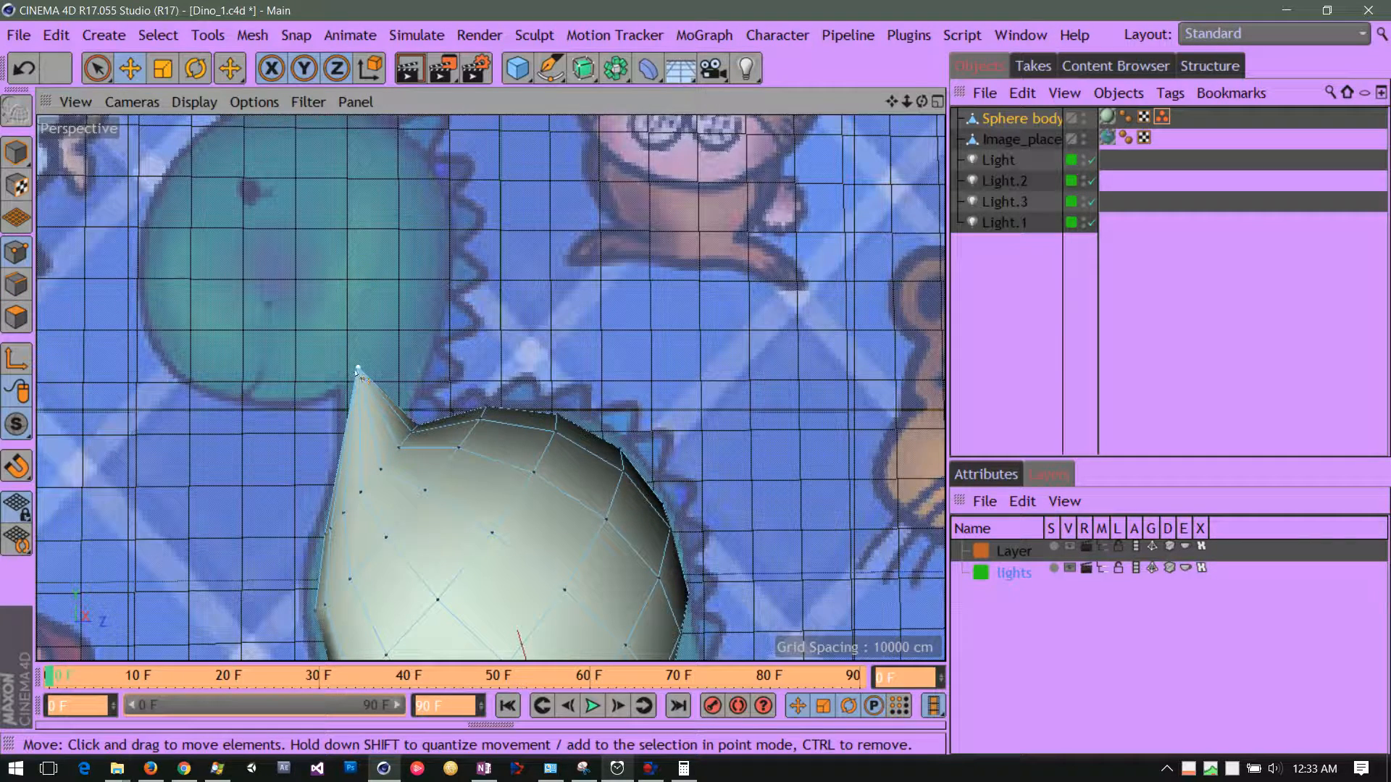
click(1162, 117)
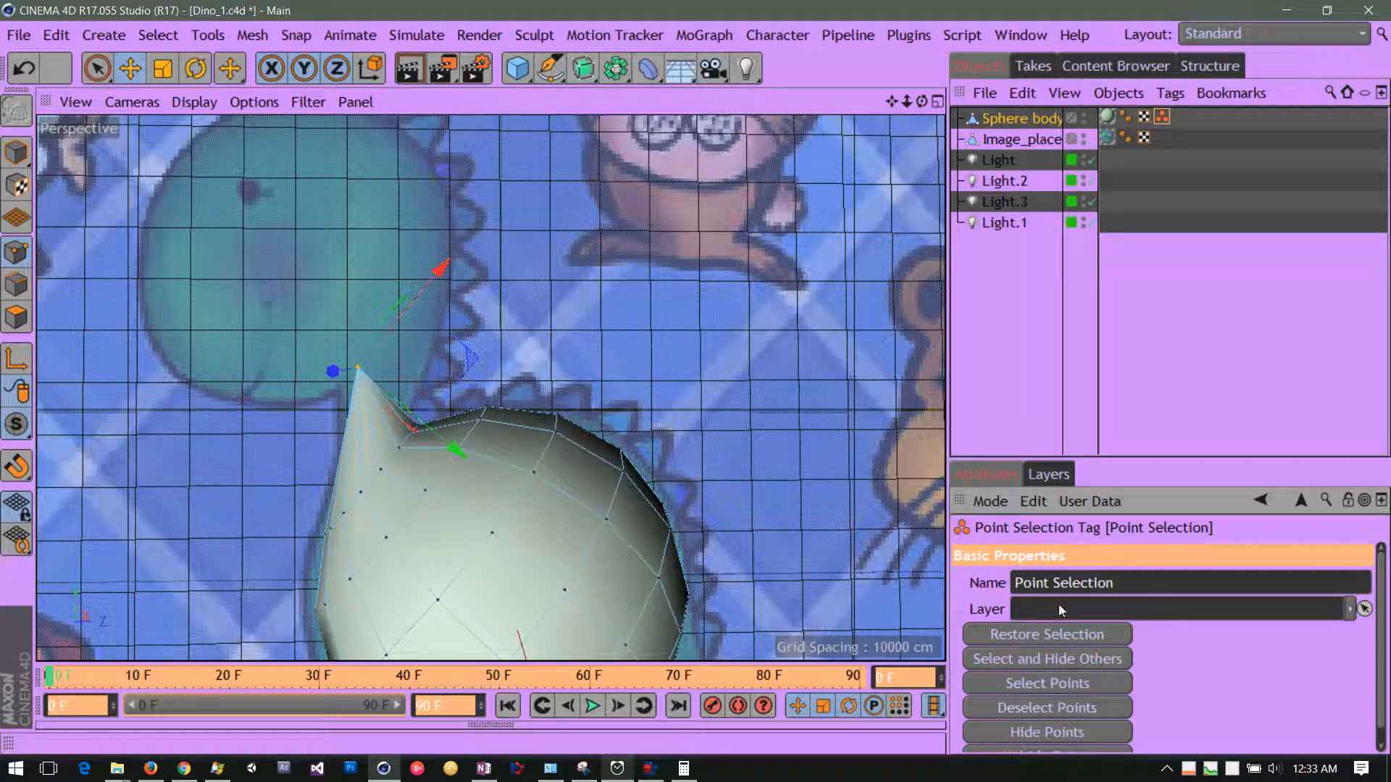
click(1036, 584)
text(neck)
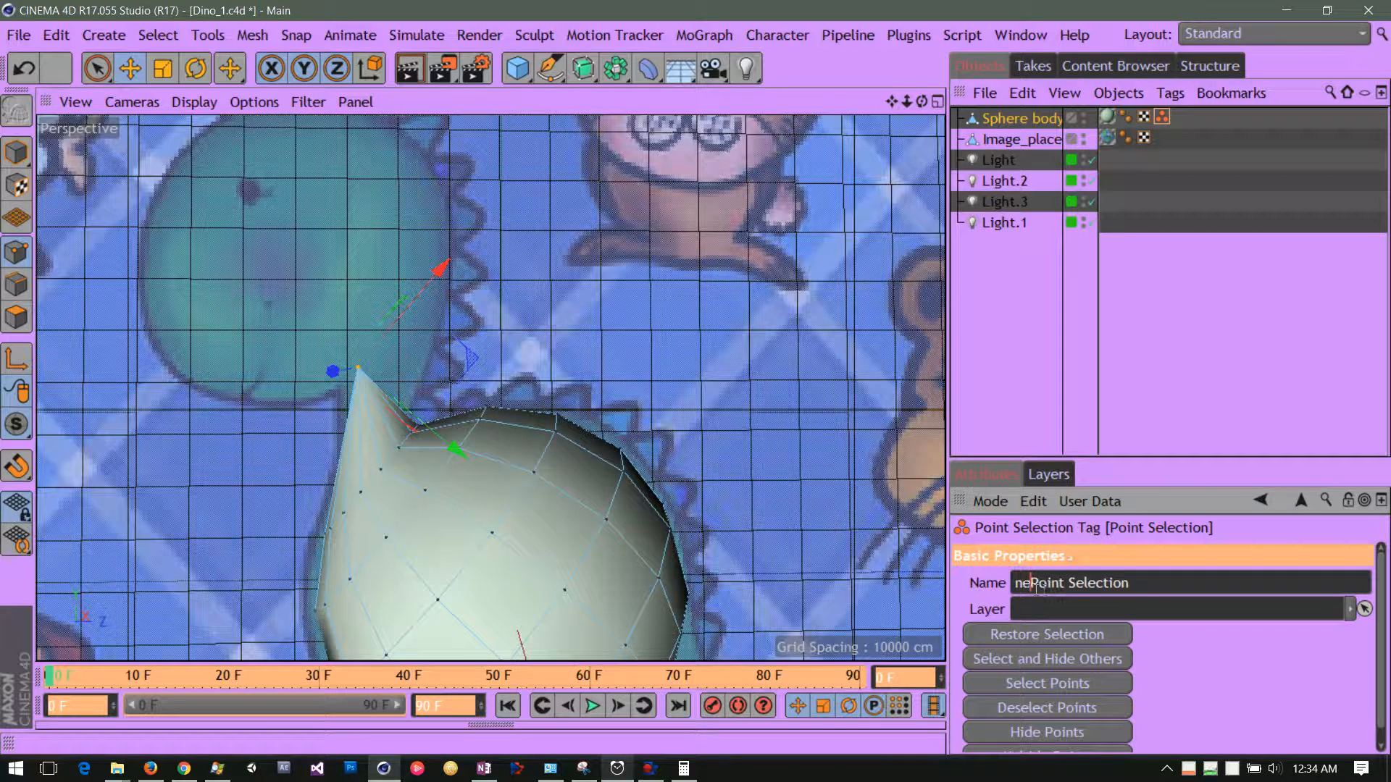
key(Return)
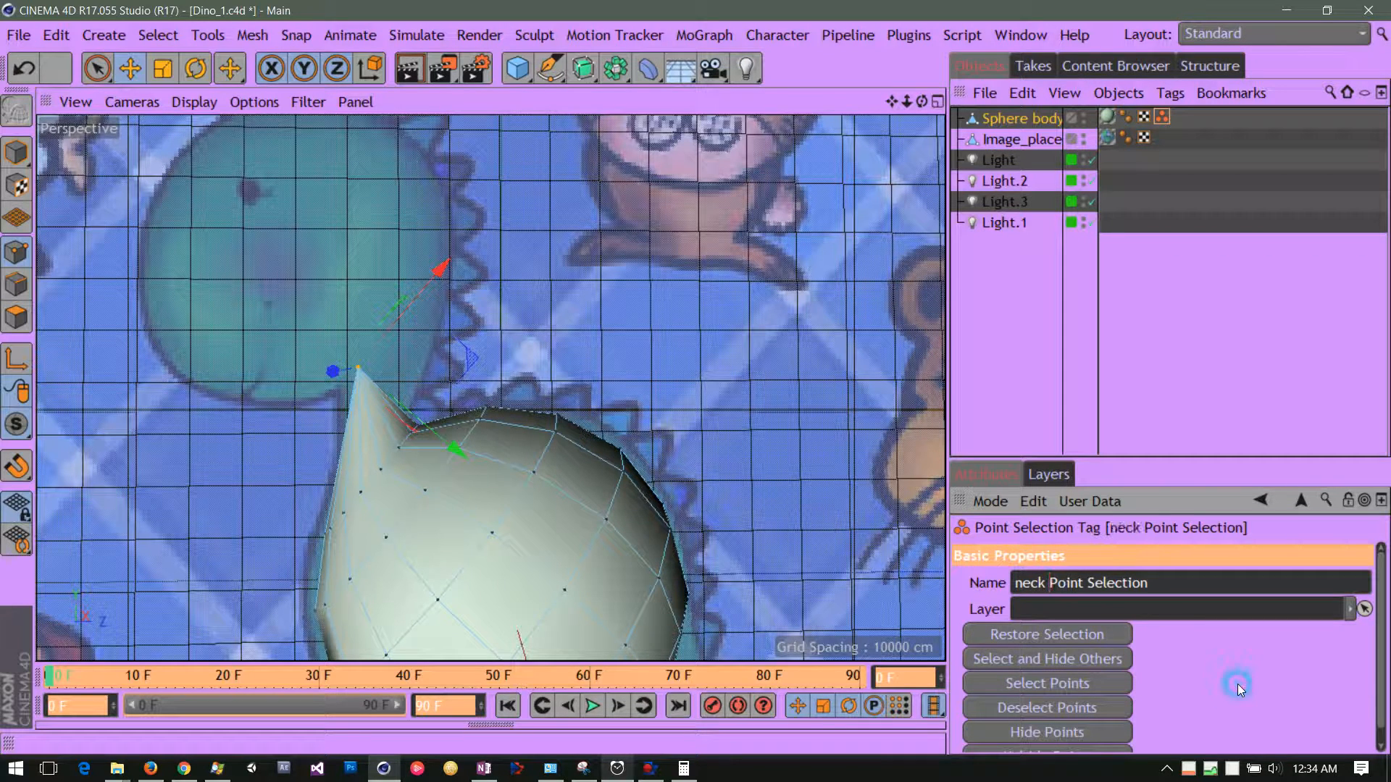
Clear the object selection and recall the neck tip point from the sphere body's neck Point Selection tag
click(1210, 382)
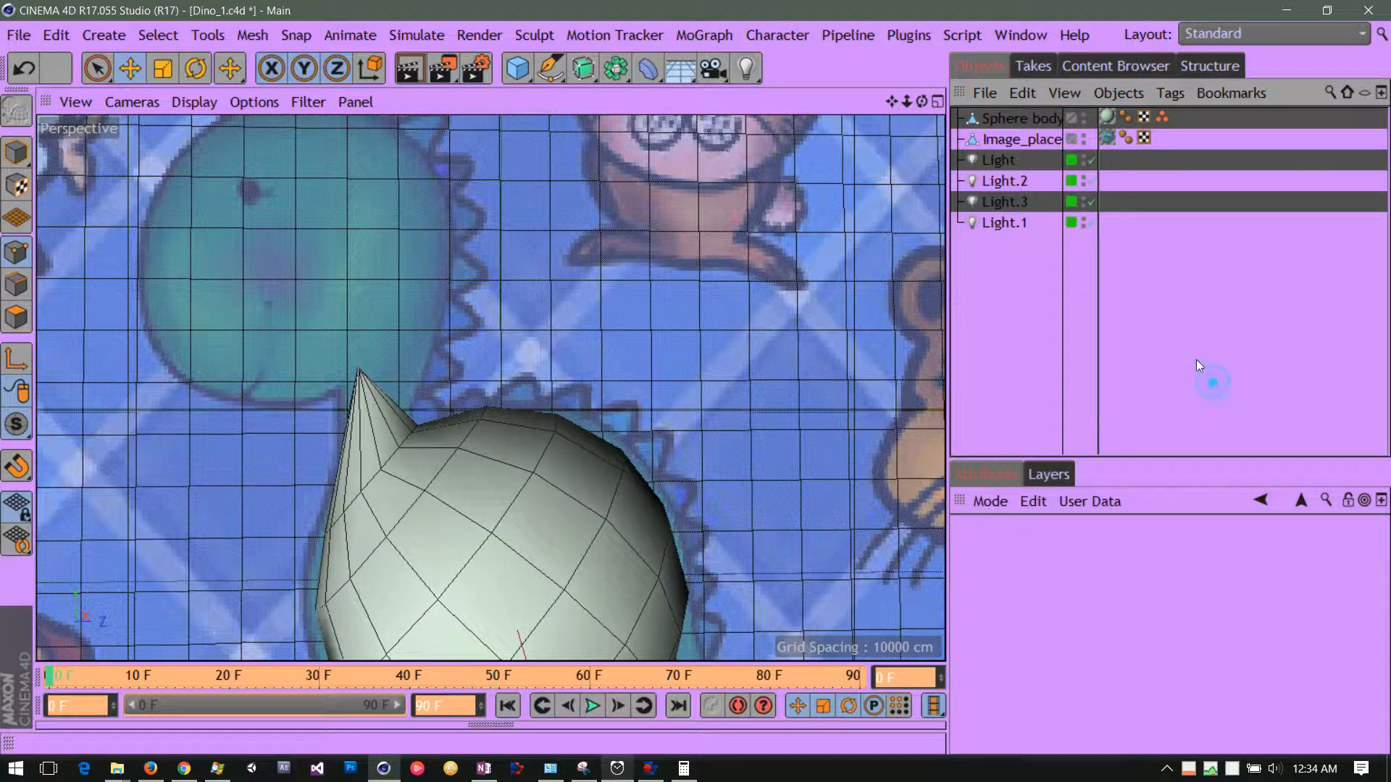
click(1160, 118)
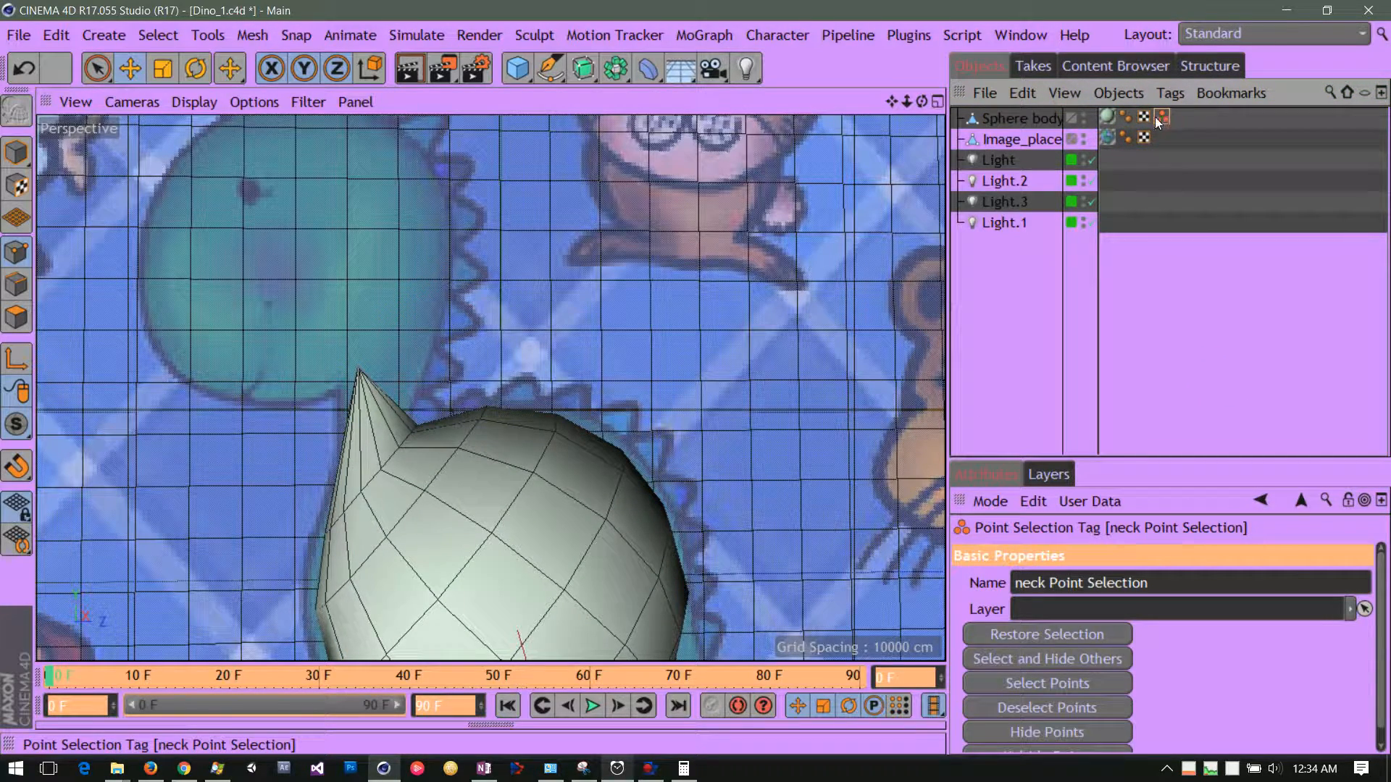
click(1173, 307)
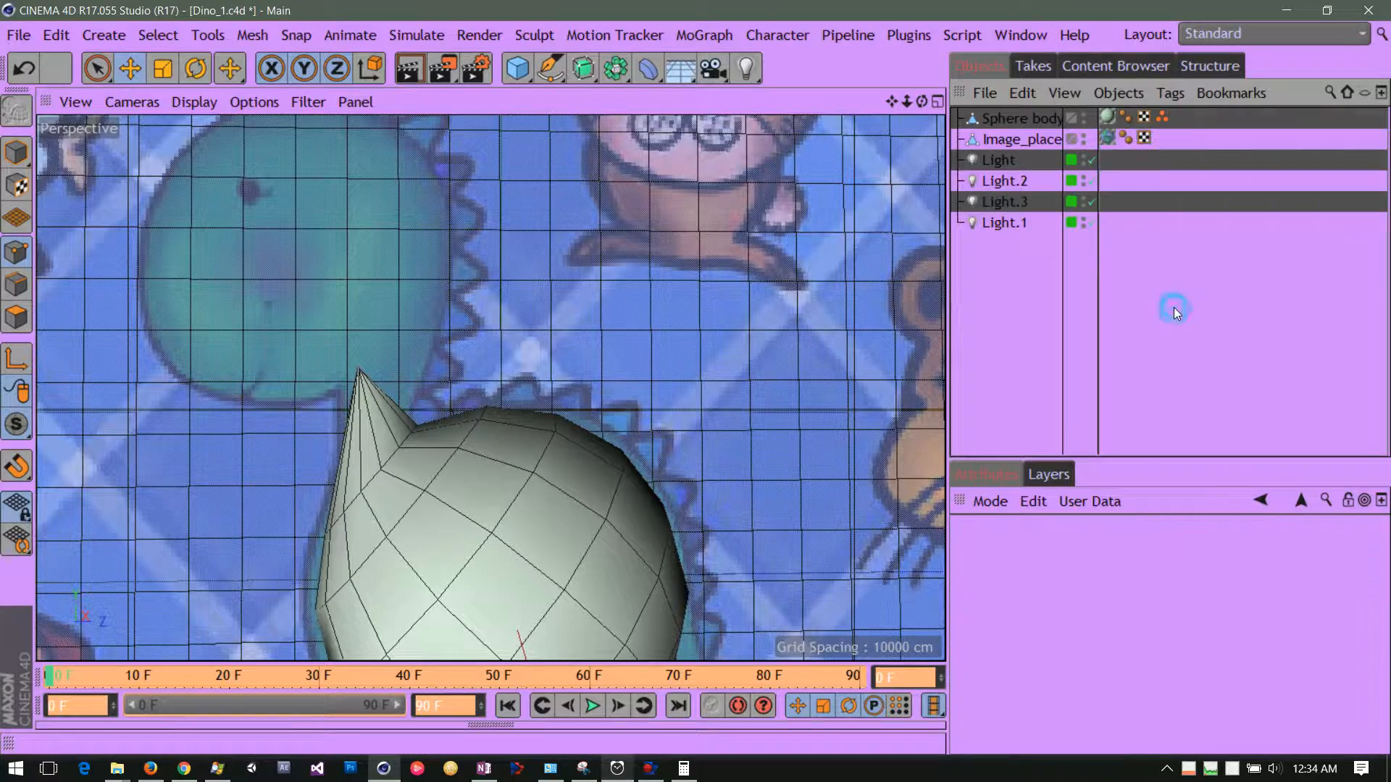
click(1162, 119)
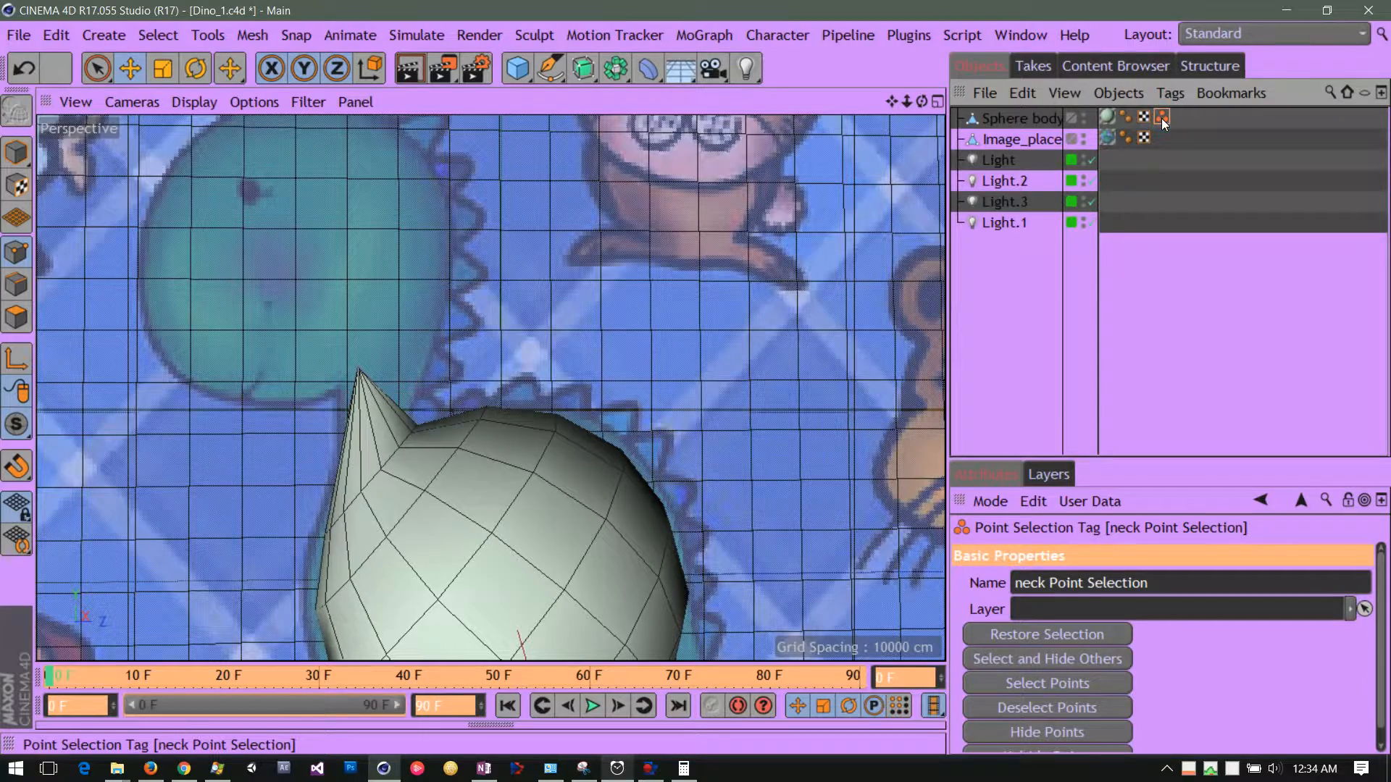
double_click(1162, 119)
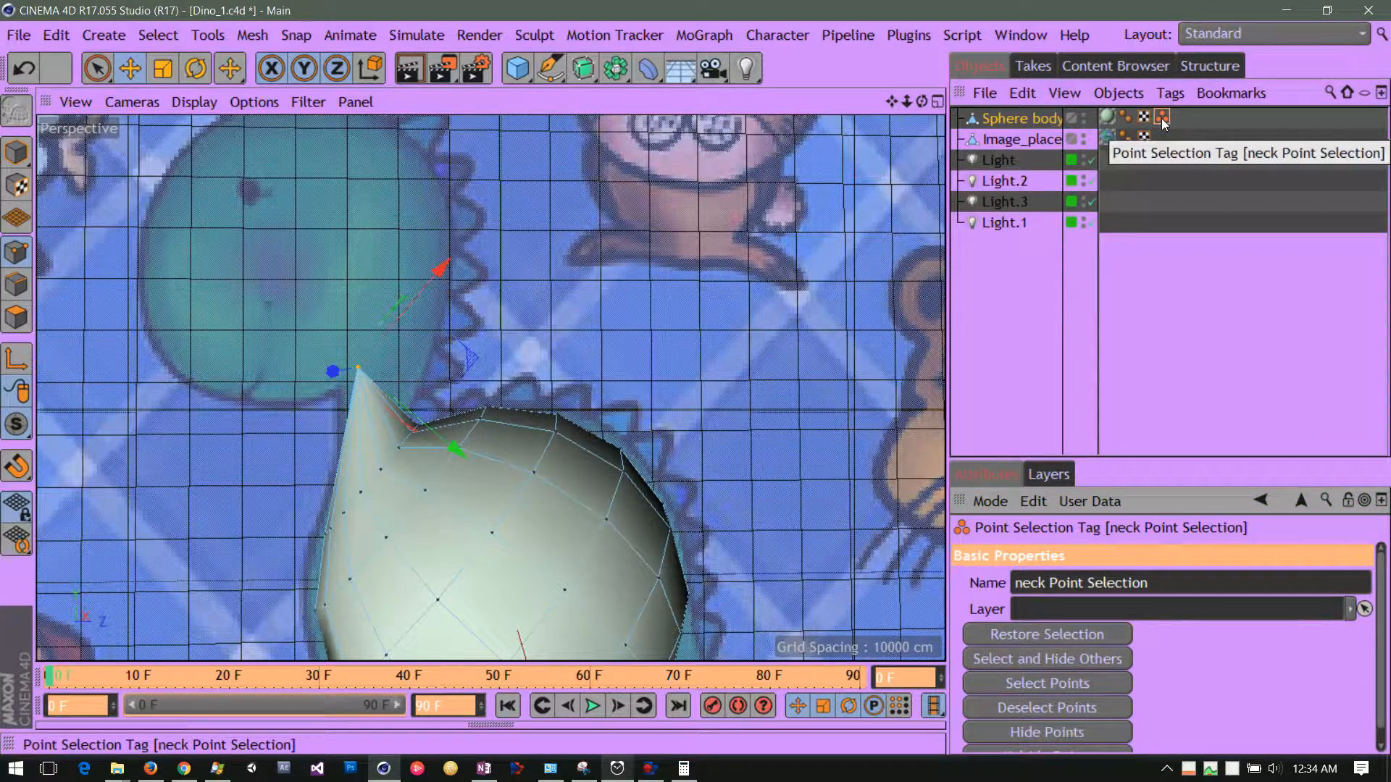
Recall the neck tip from the sphere body's neck Point Selection tag again, clearing the object selection before and after
click(1154, 299)
click(1158, 119)
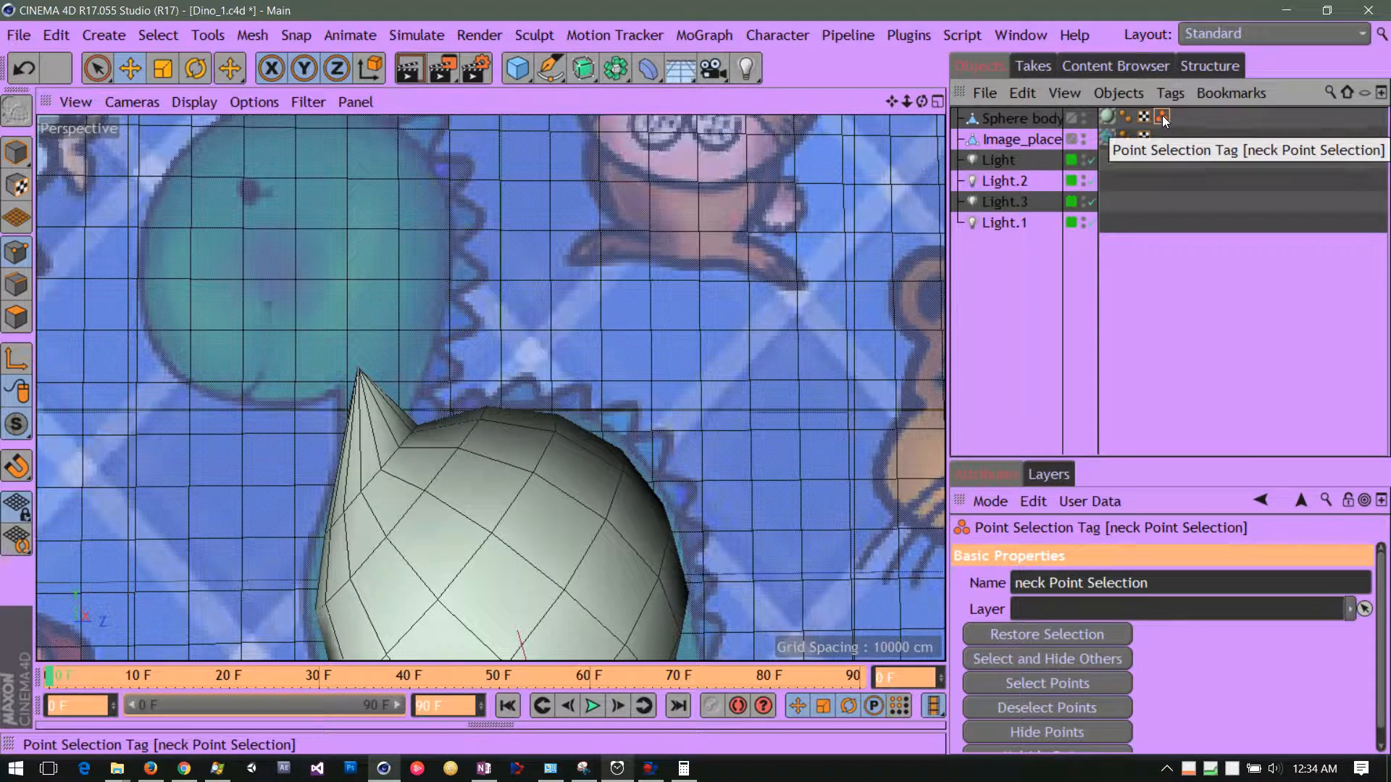
click(1163, 297)
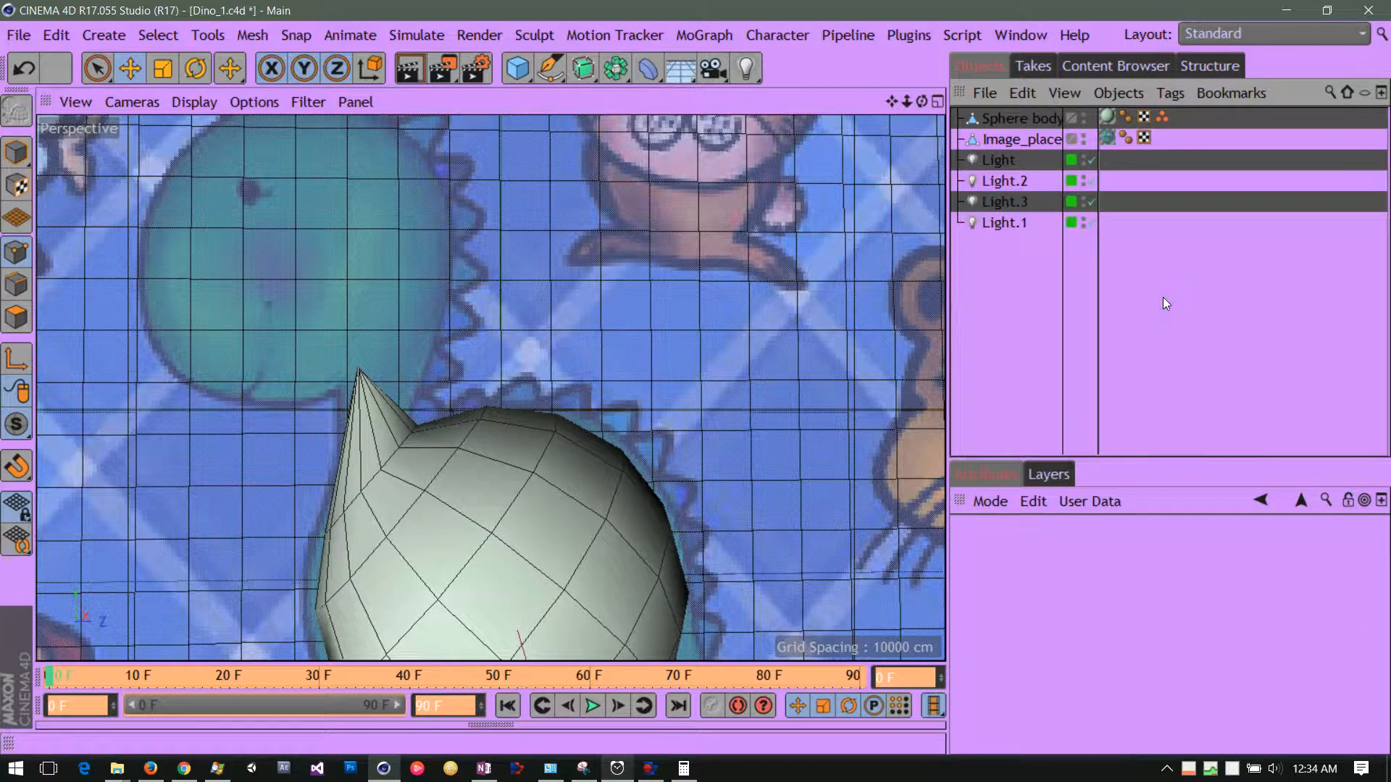
click(1162, 117)
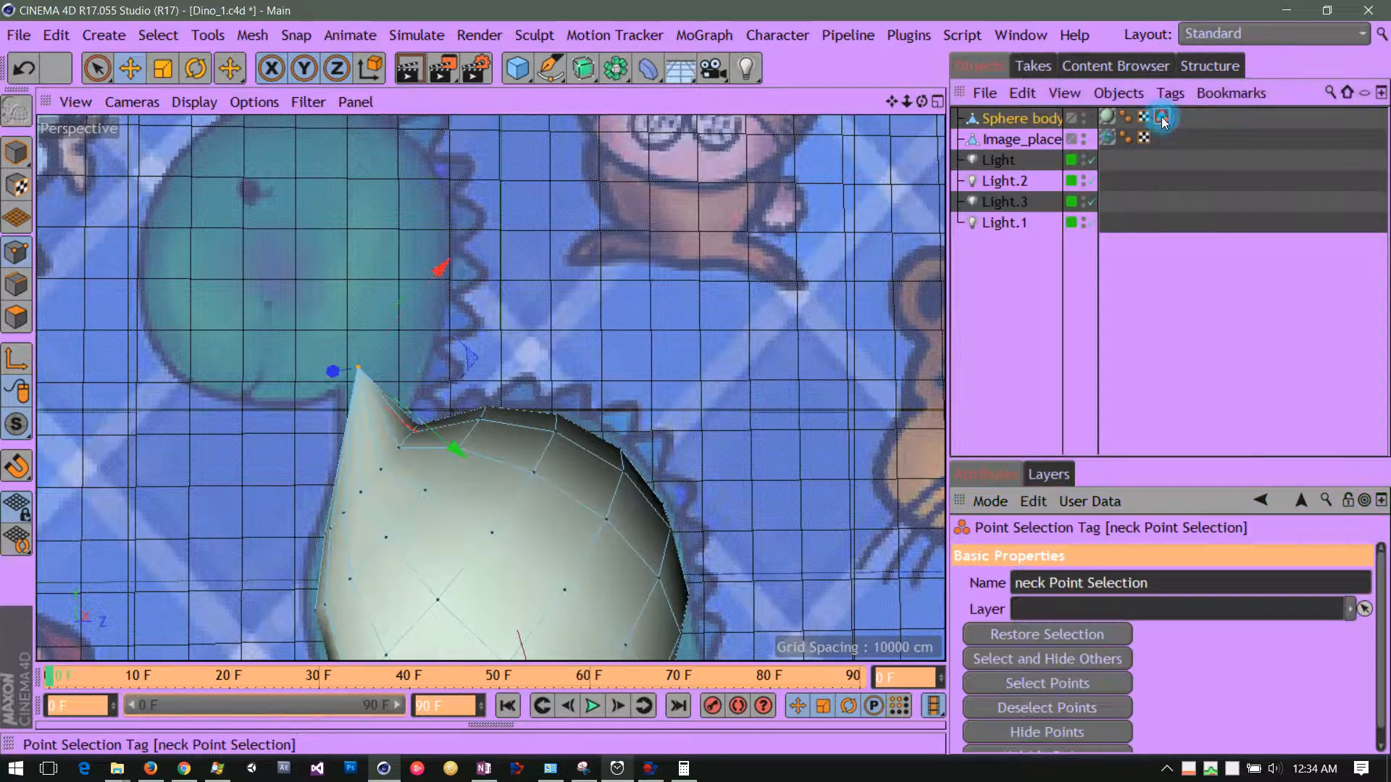
click(1158, 239)
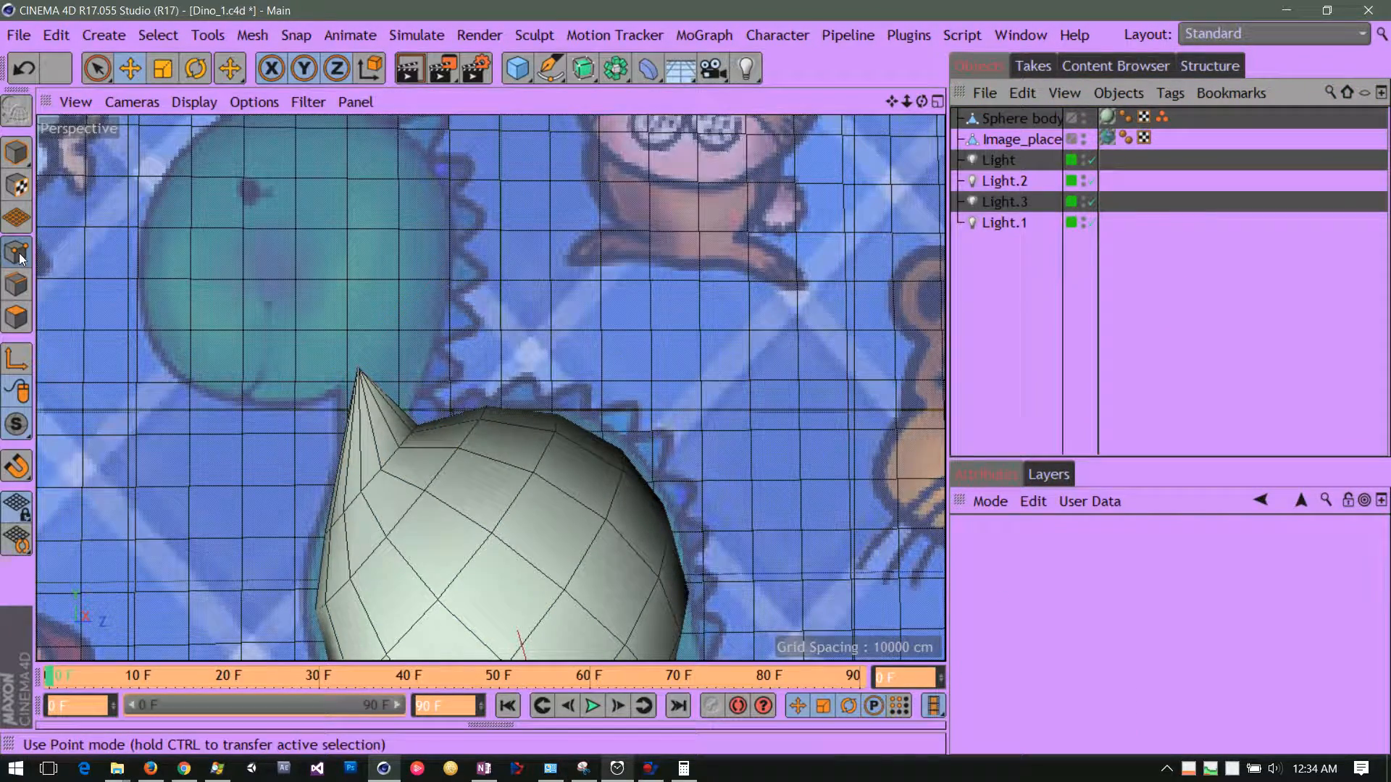
Select the sphere body's tail tip point with Live Selection and pull it outward along its Y axis to lengthen the tail
drag(911, 106, 892, 2)
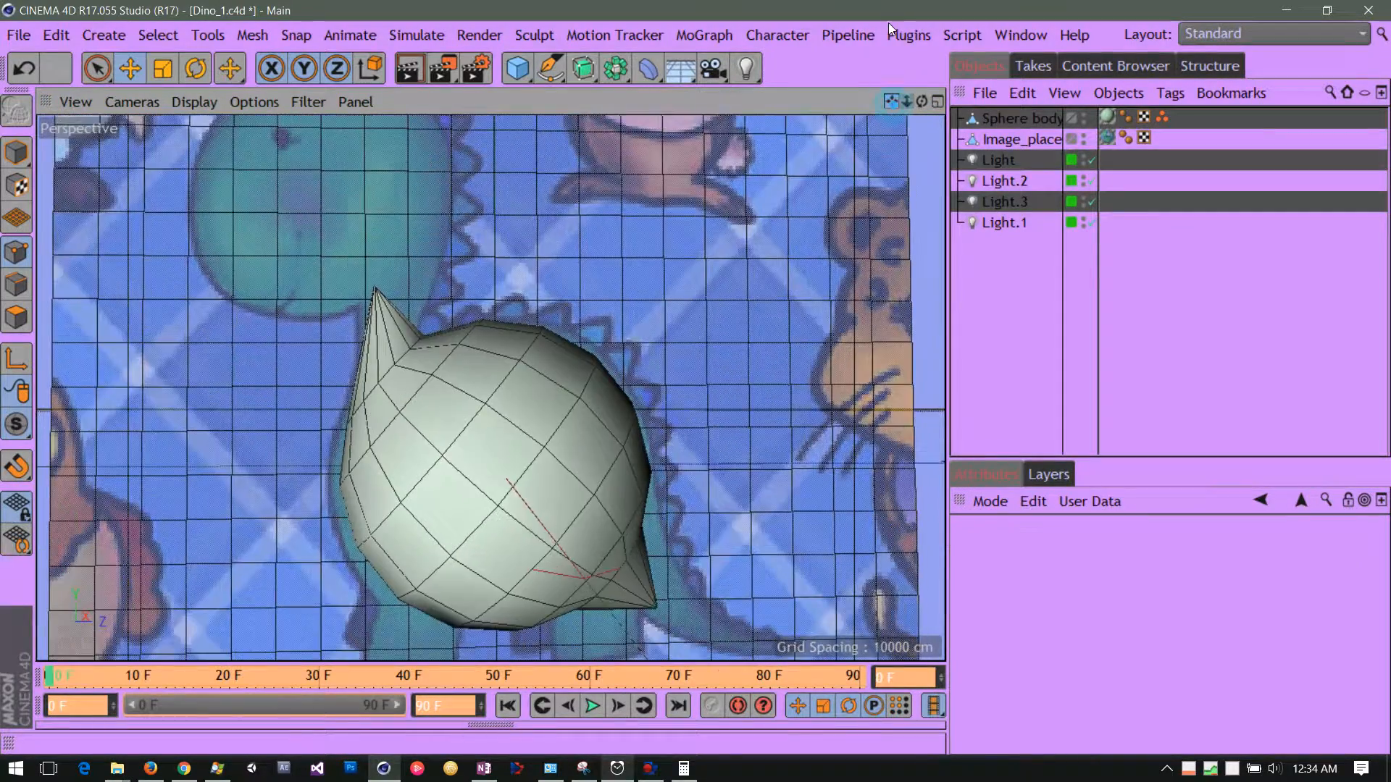
drag(893, 102, 883, 45)
mouse_move(894, 107)
mouse_down()
mouse_move(912, 103)
mouse_move(855, 107)
mouse_move(870, 111)
mouse_up()
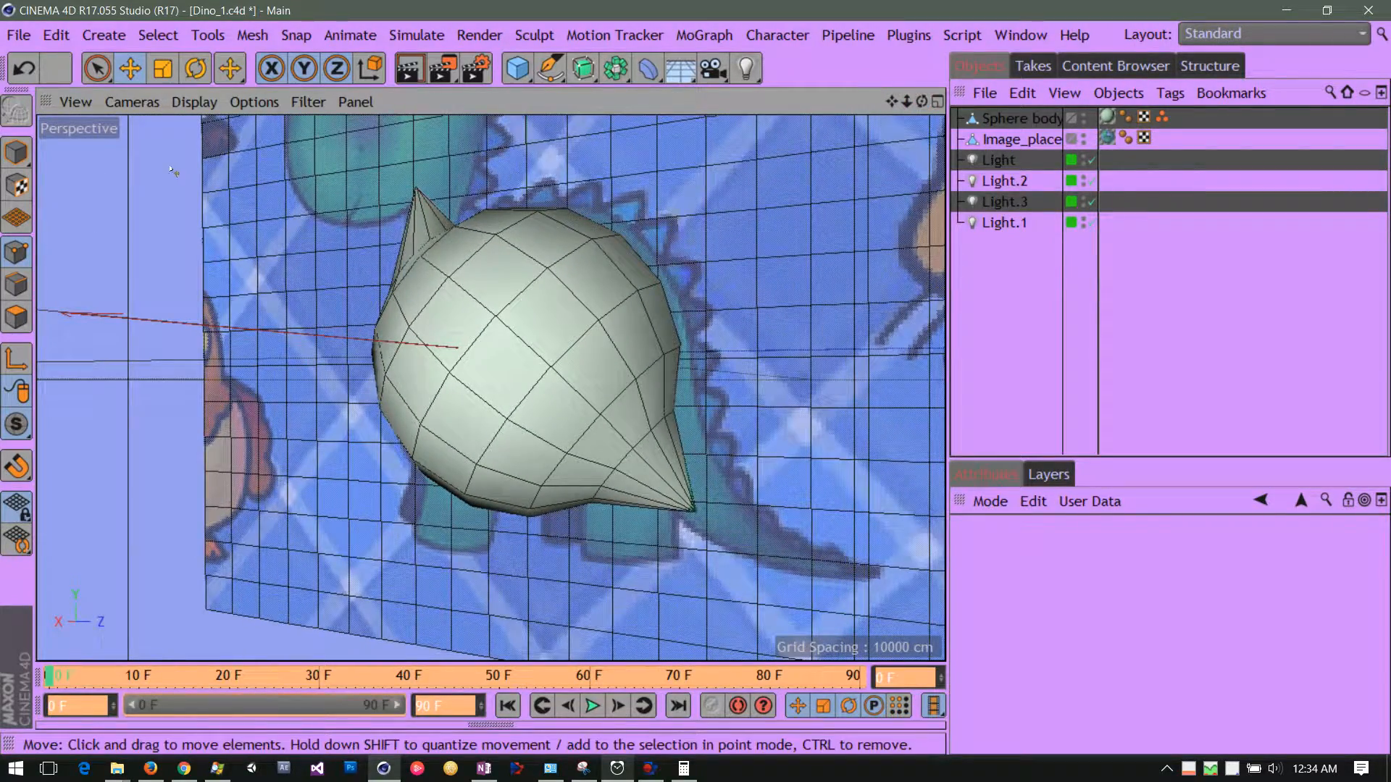
click(98, 67)
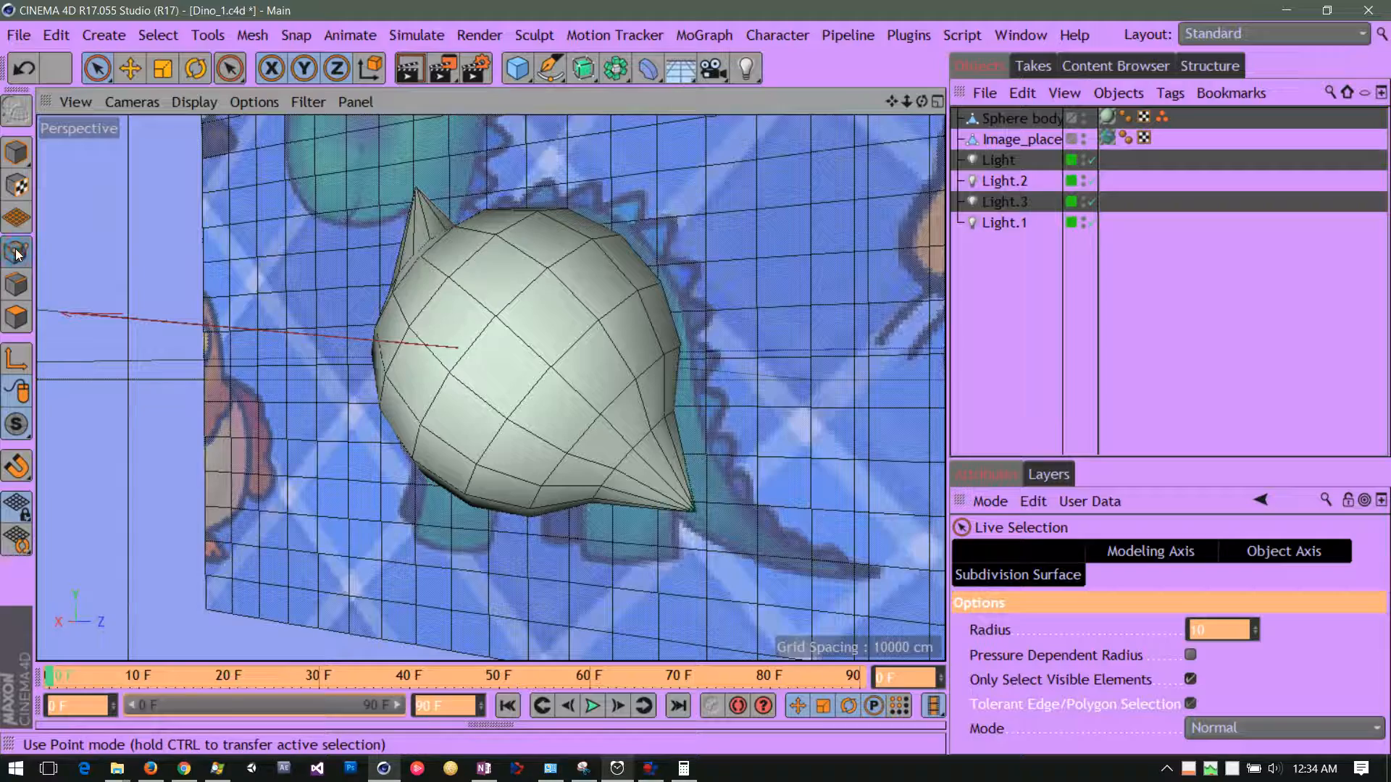
click(974, 123)
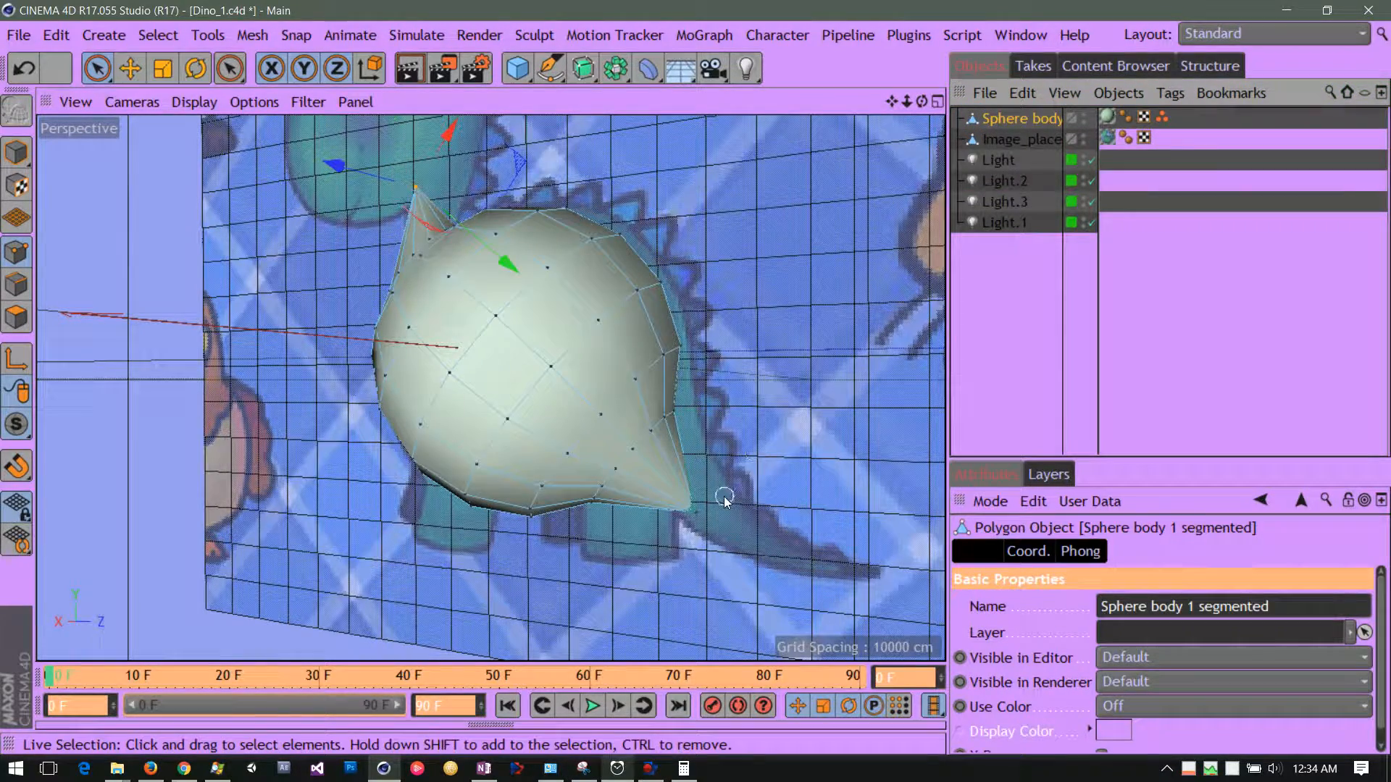
click(691, 515)
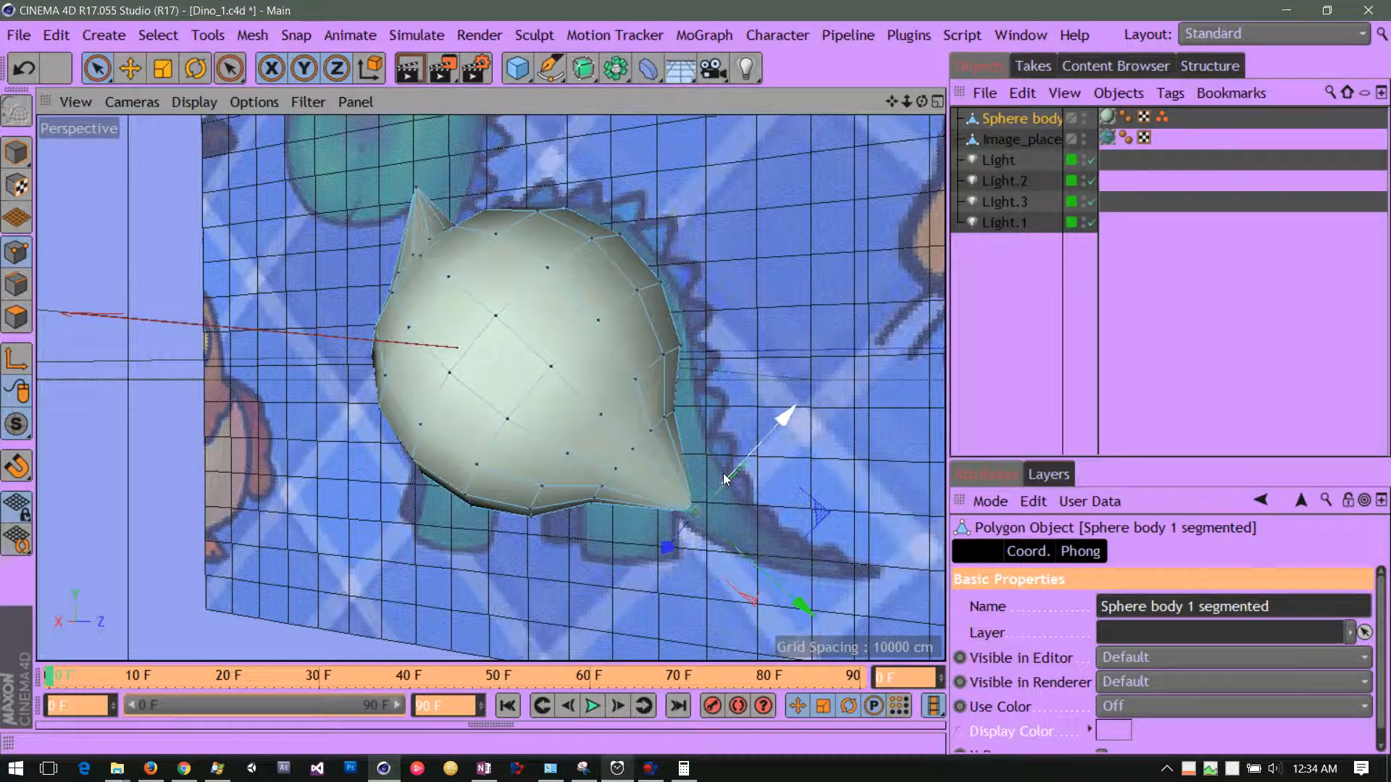
drag(890, 103, 772, 87)
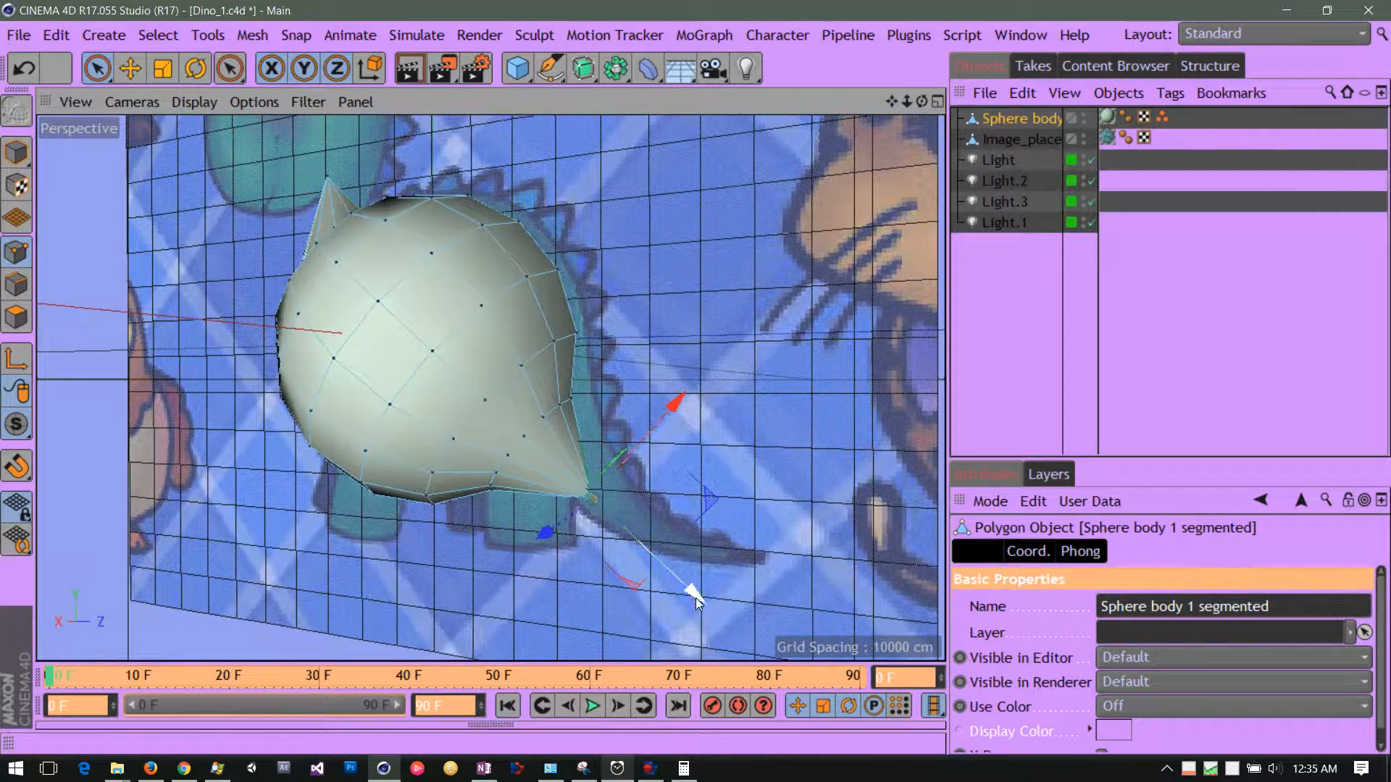
drag(695, 598, 858, 709)
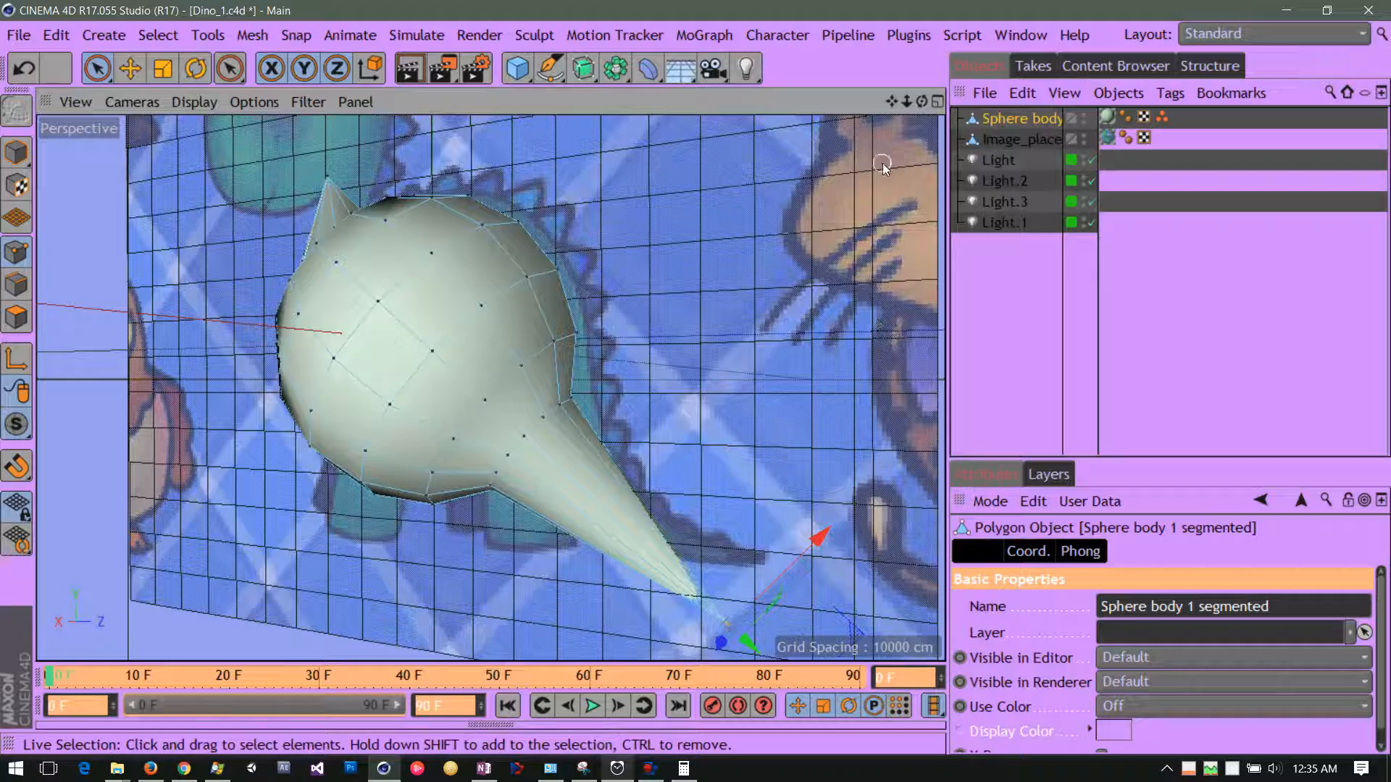
Deselect the neck Point Selection tag and store the tail tip point as a separate selection set on the sphere body
drag(894, 99, 791, 45)
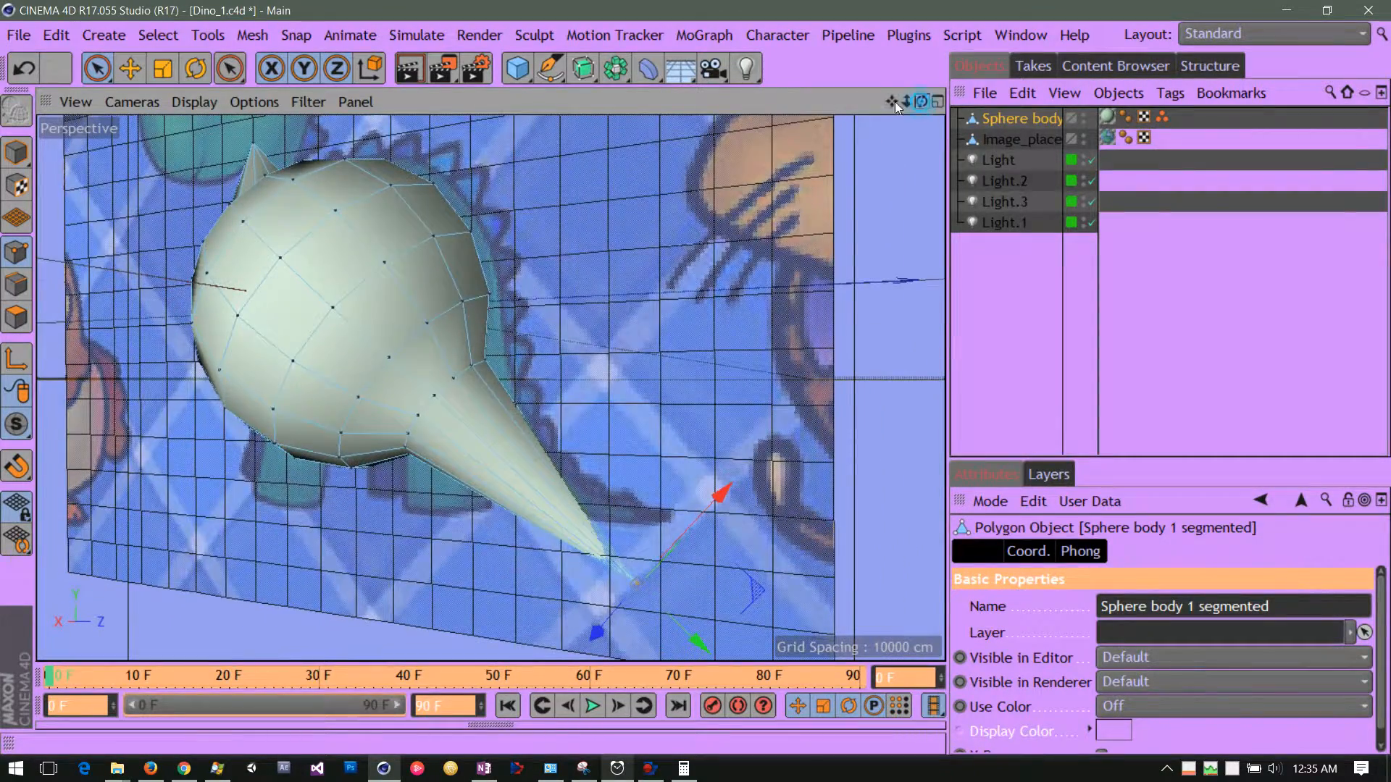
drag(895, 102, 939, 119)
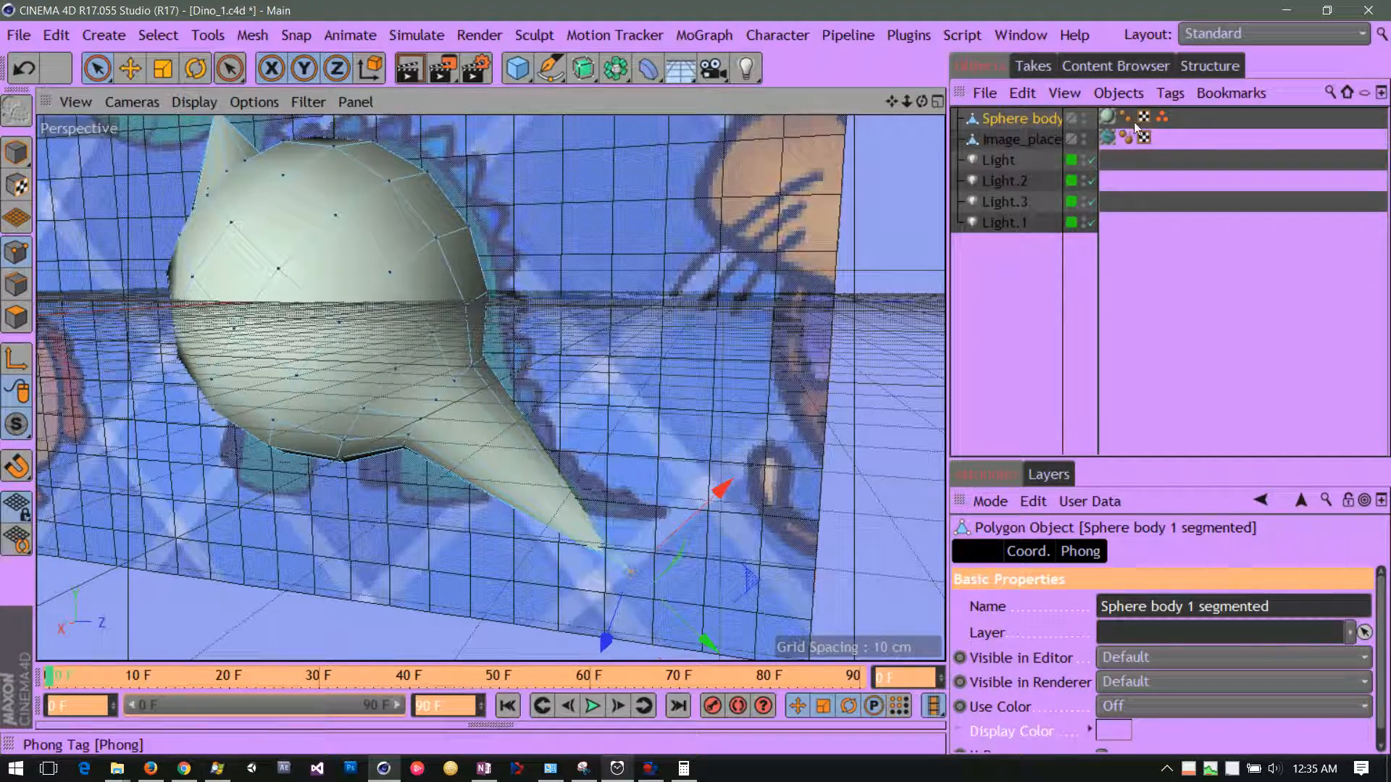
click(1161, 118)
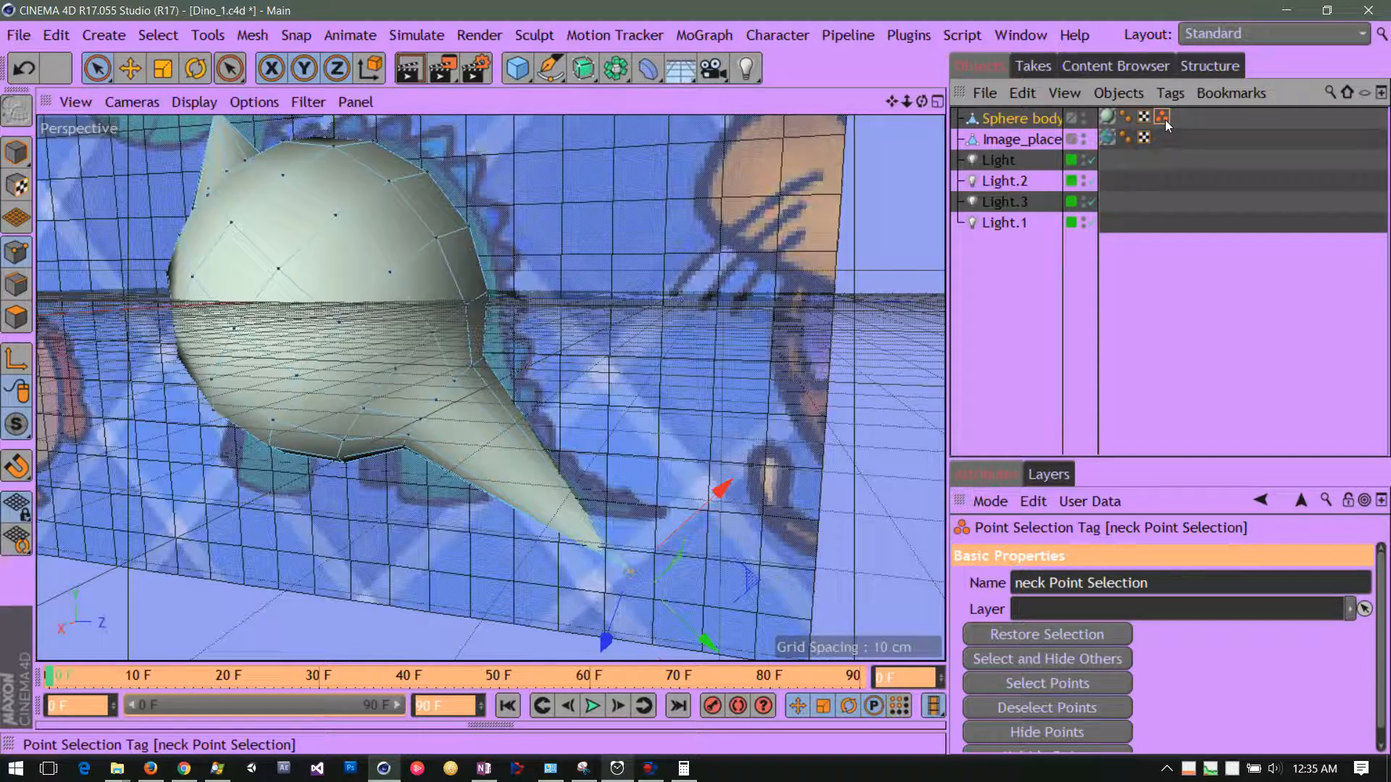
click(1162, 120)
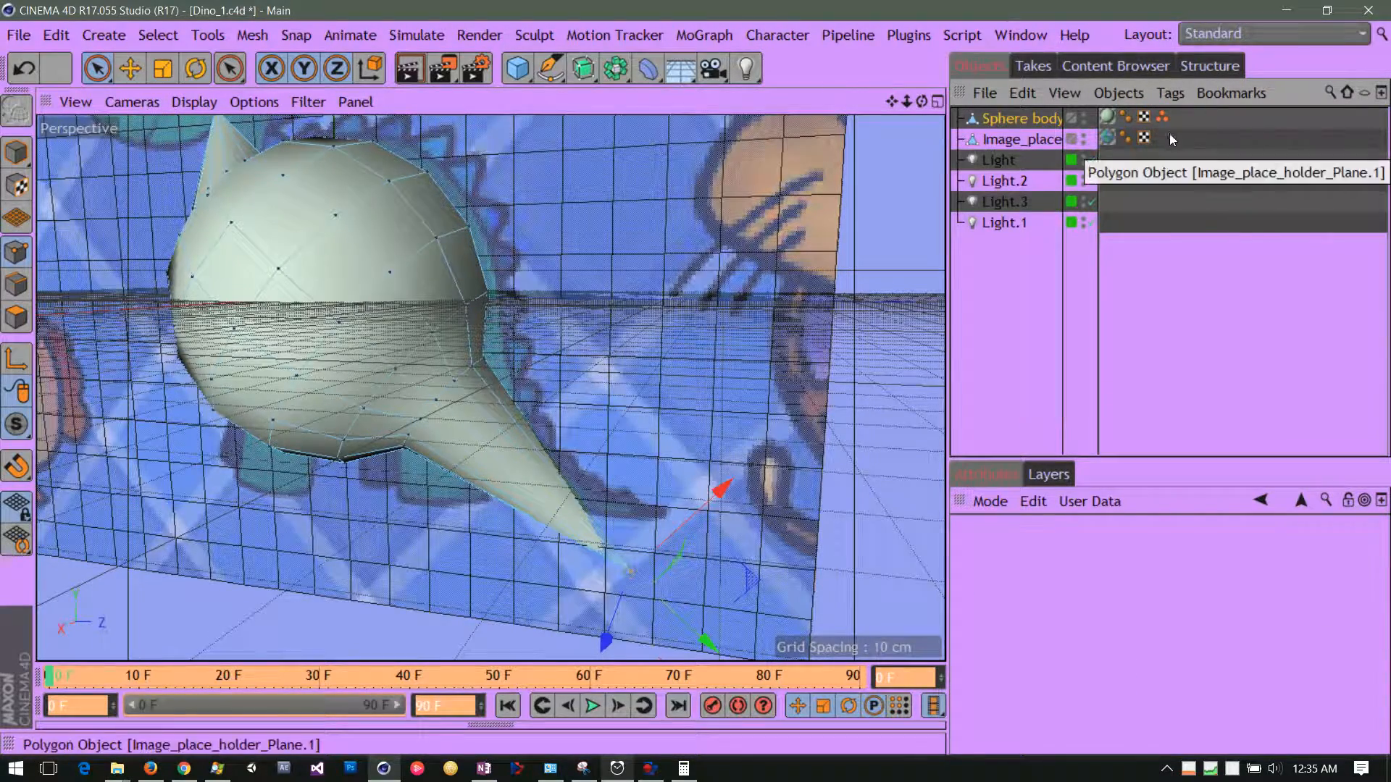
click(1162, 118)
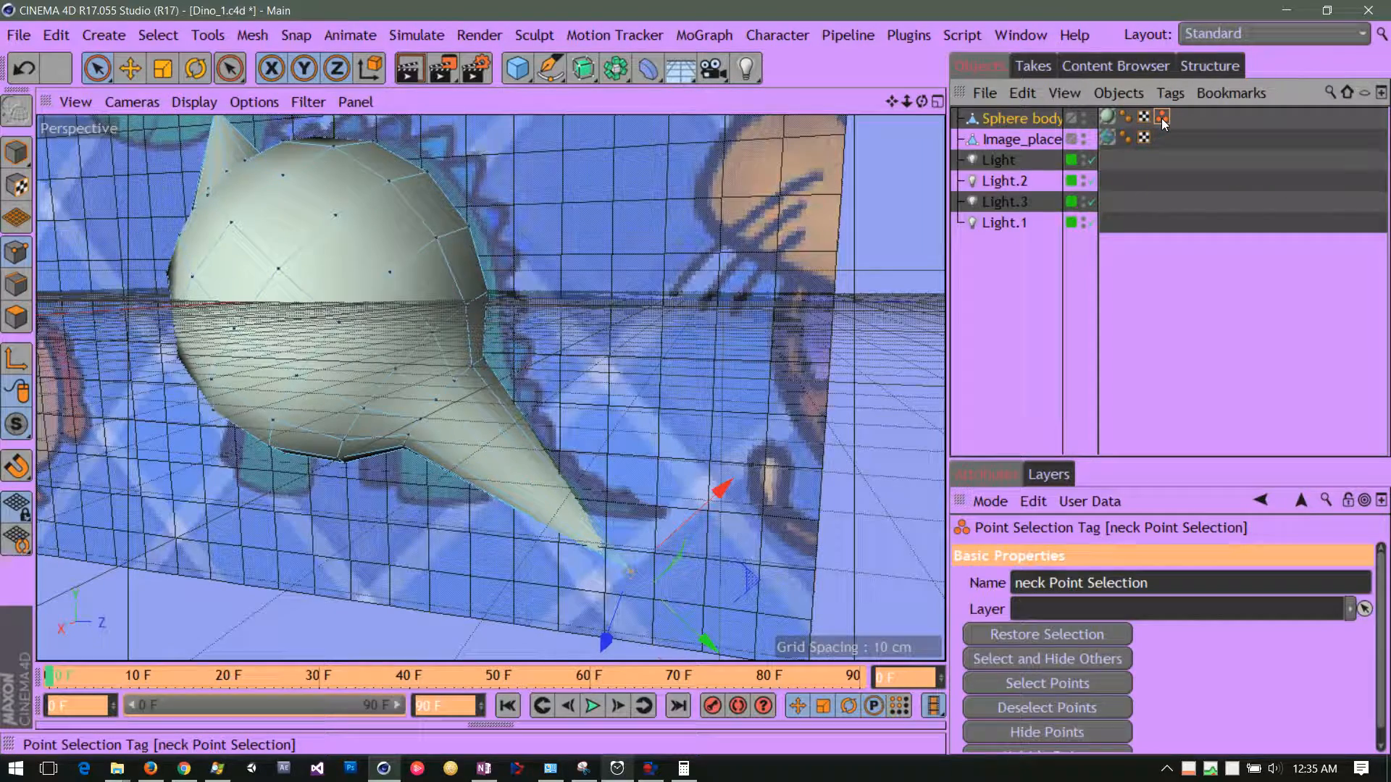
click(1162, 119)
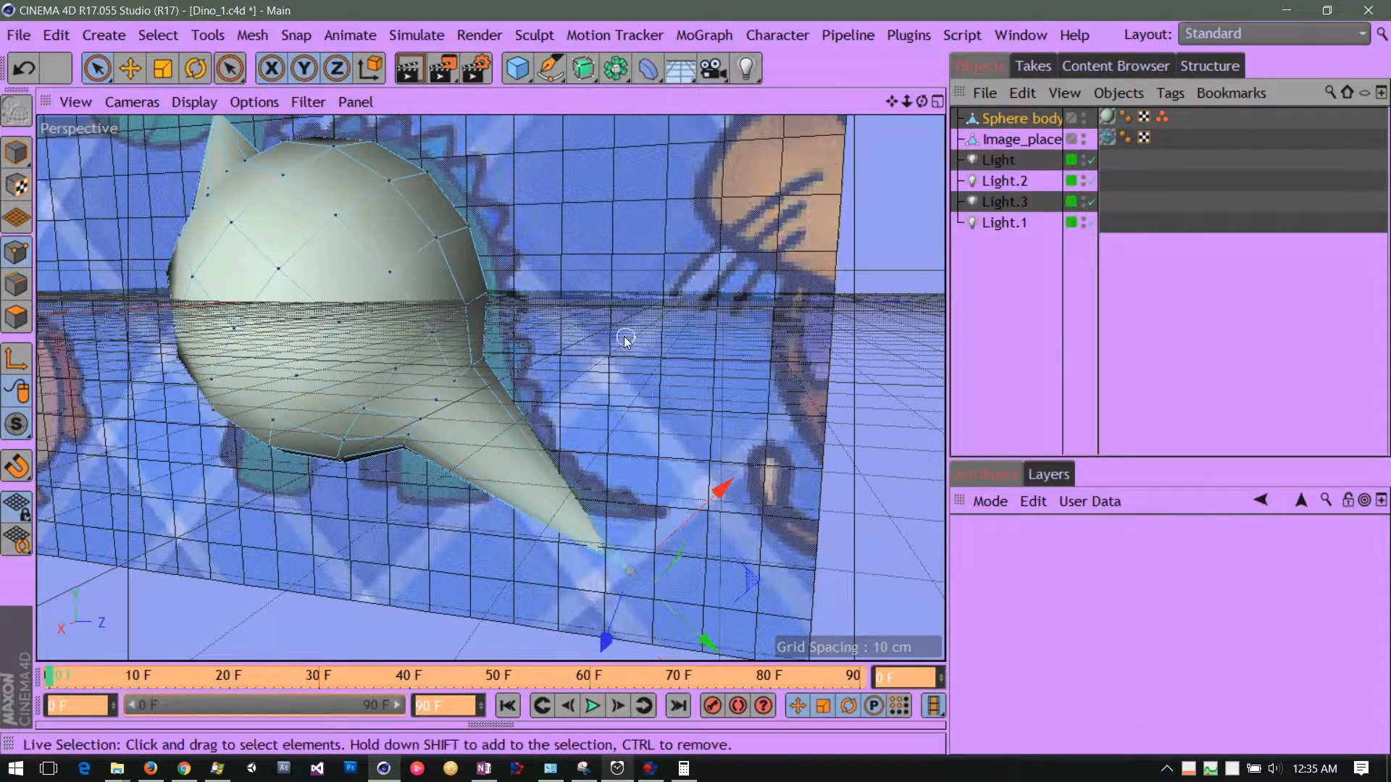
click(158, 34)
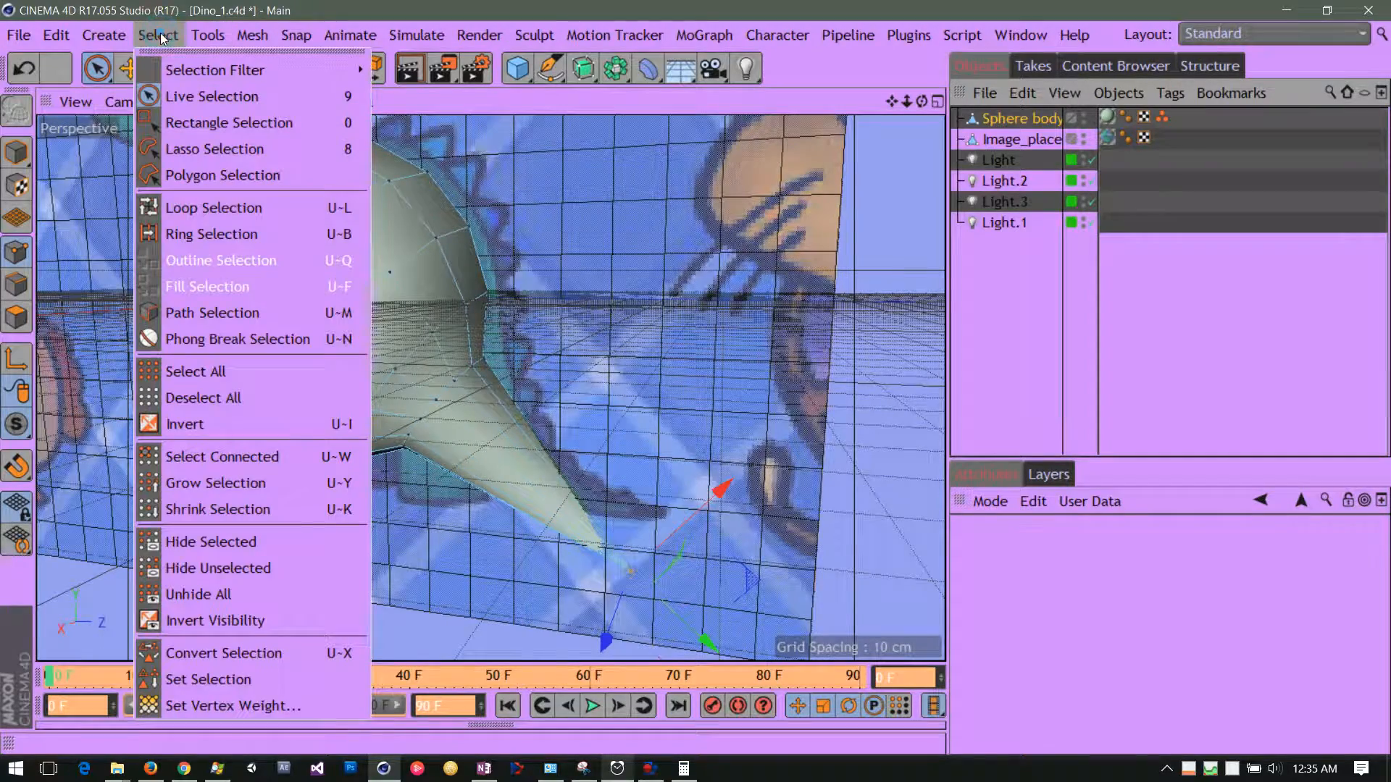
click(199, 680)
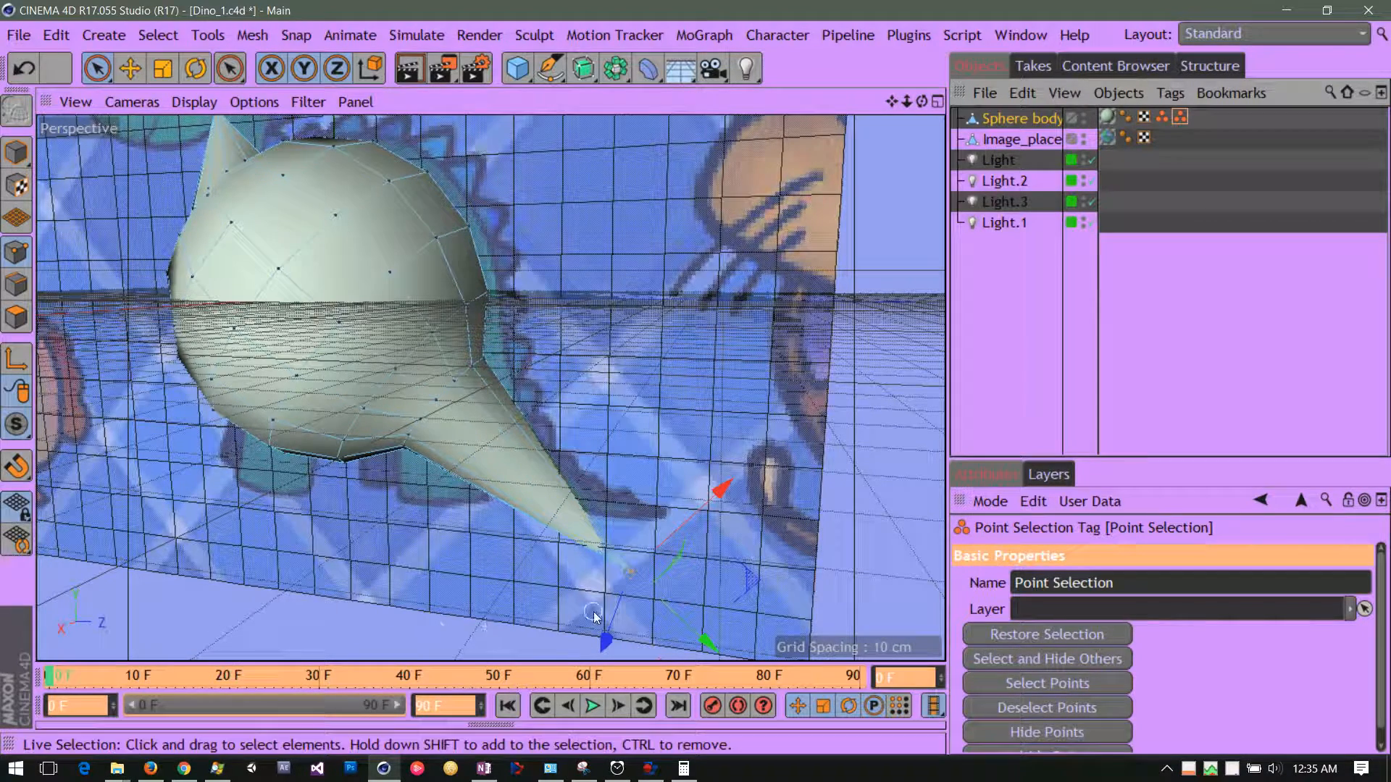
Rename the new point selection tag as tail Point Selection and clear the object selection
double_click(1021, 588)
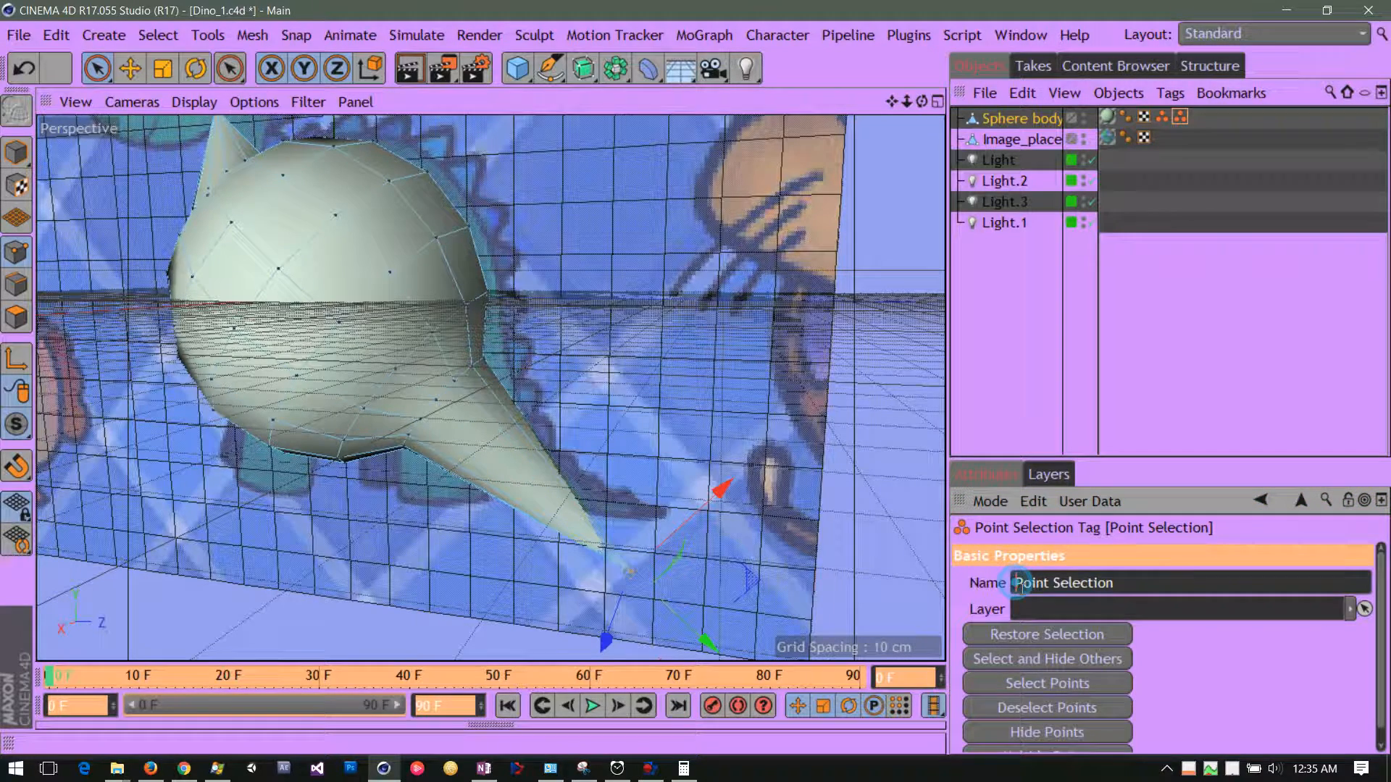
click(1019, 584)
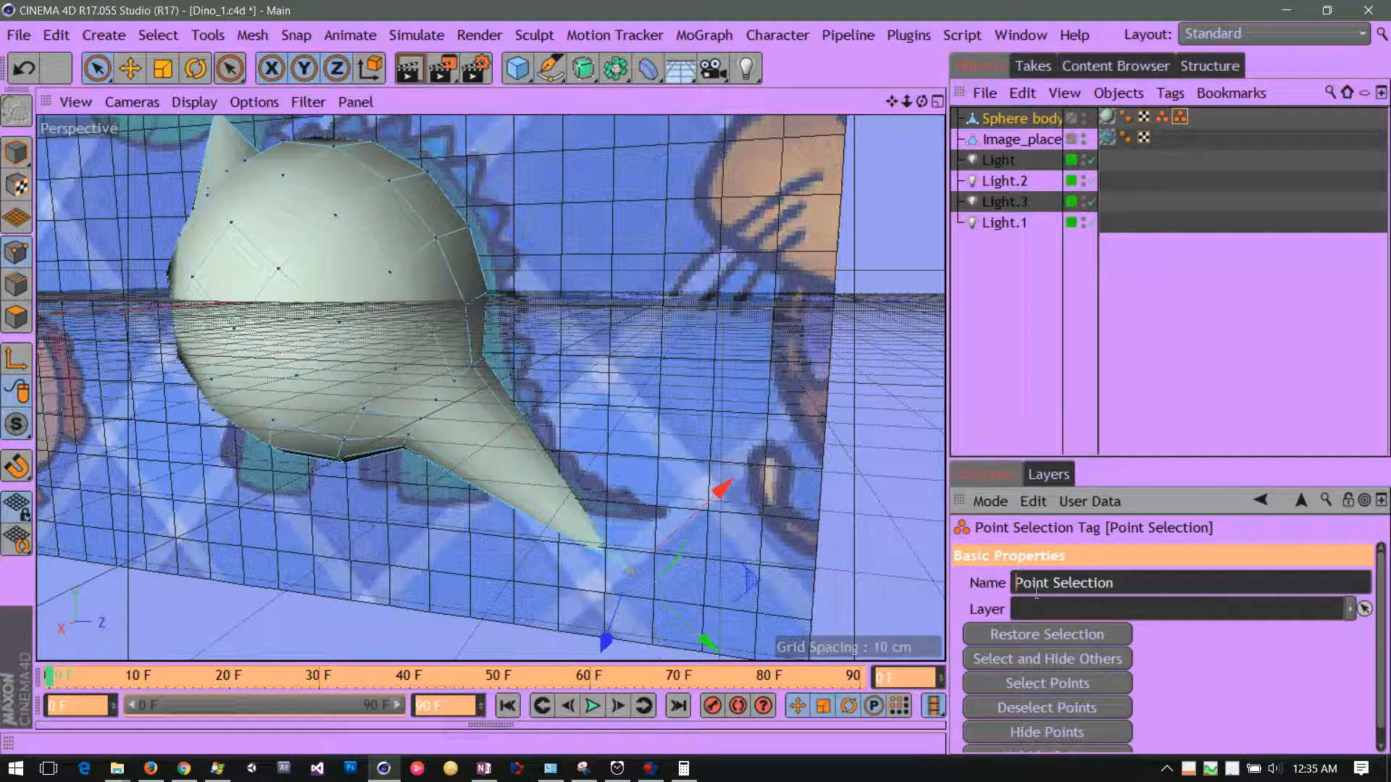
text(taile)
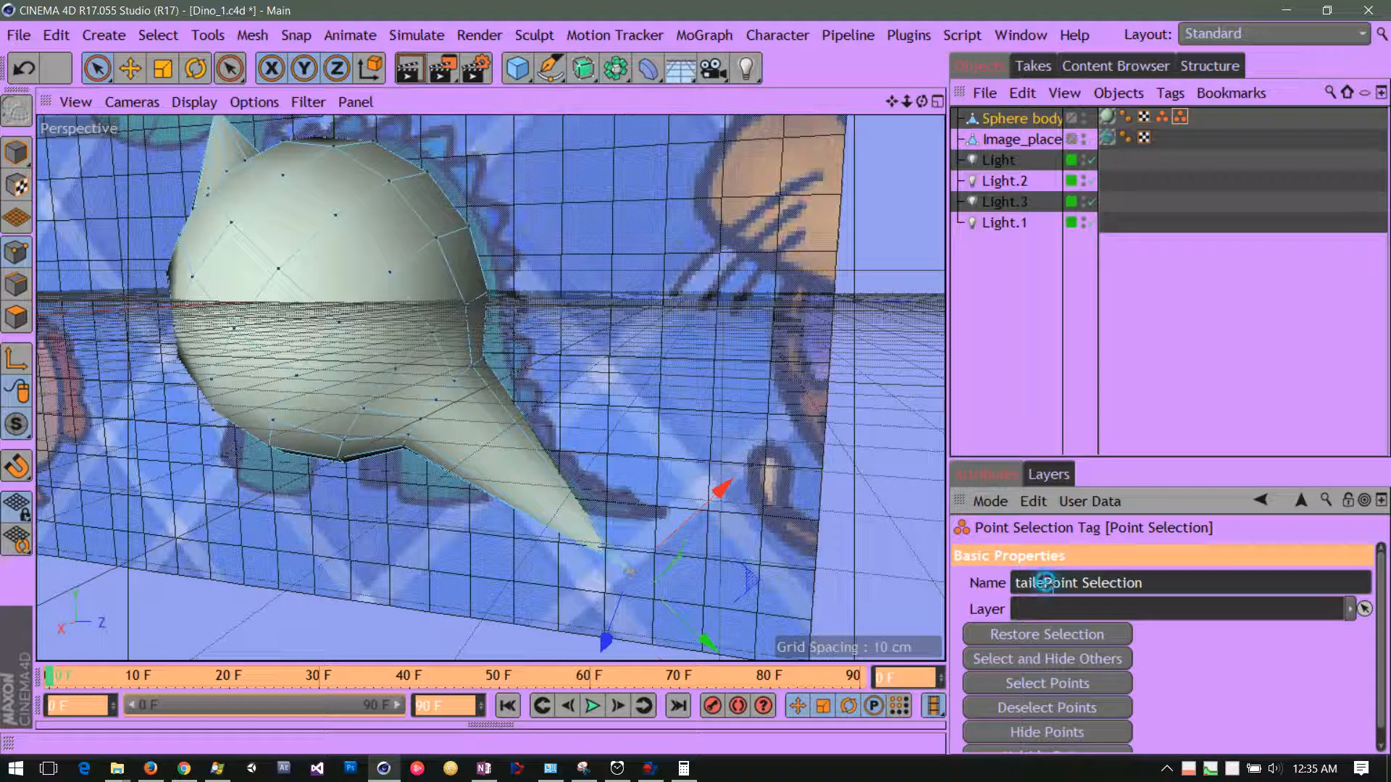
key(BackSpace)
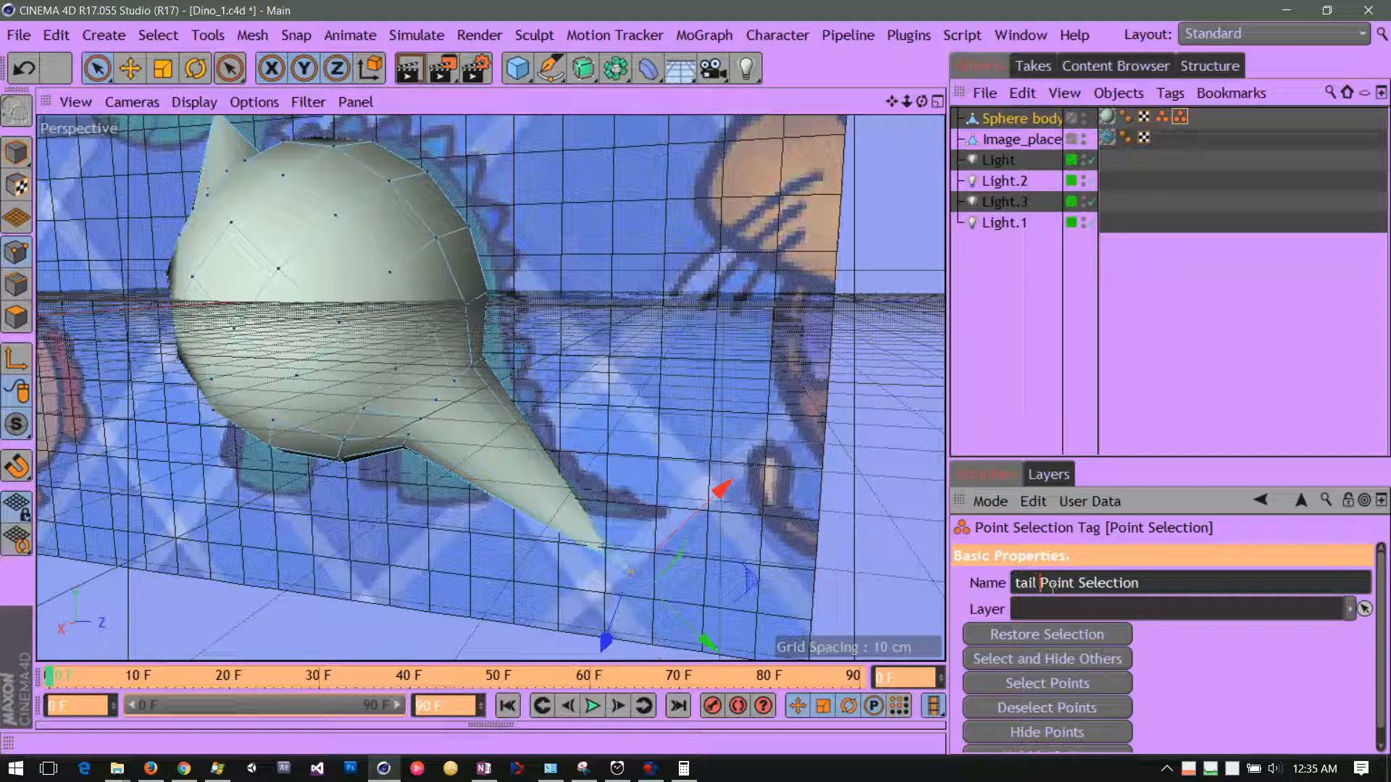
click(1168, 382)
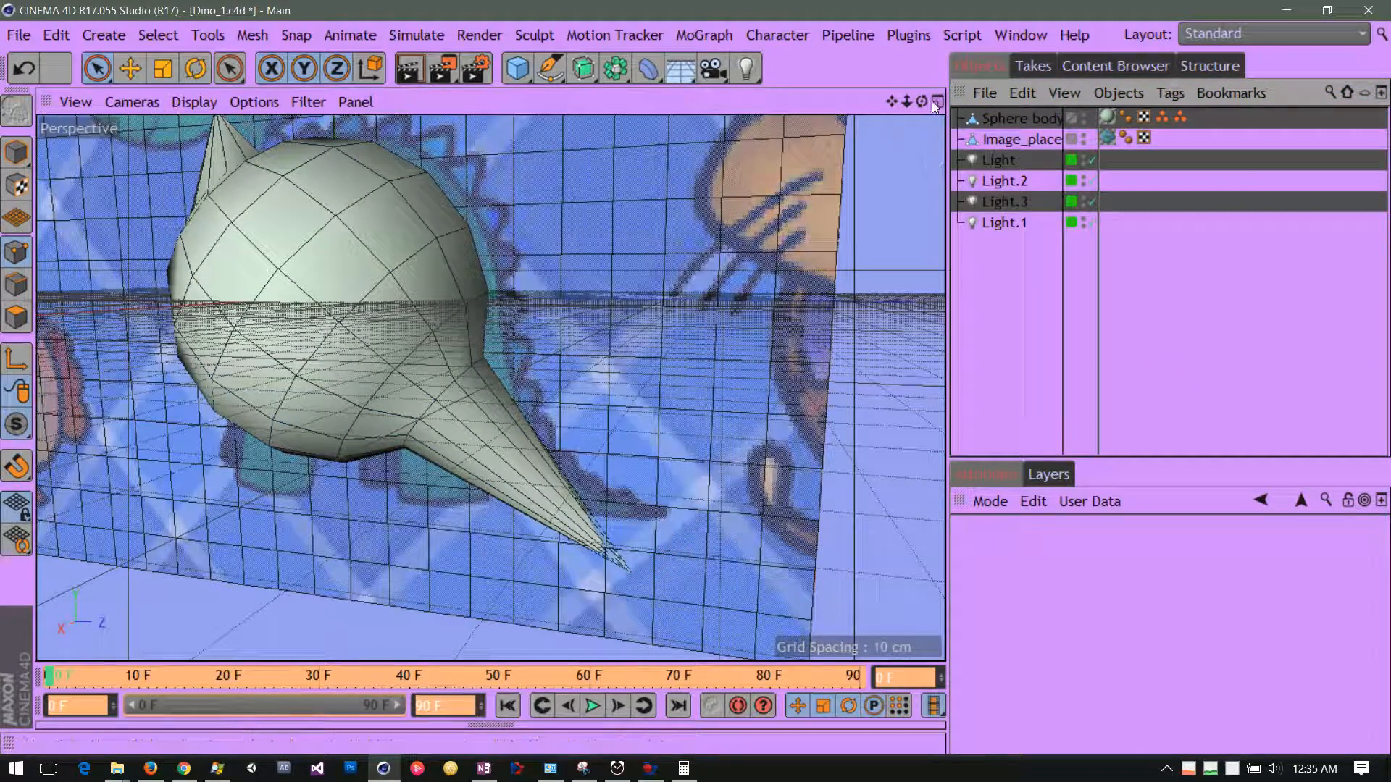
Reselect the sphere body and switch from point mode through polygon mode to model mode
drag(920, 103, 406, 127)
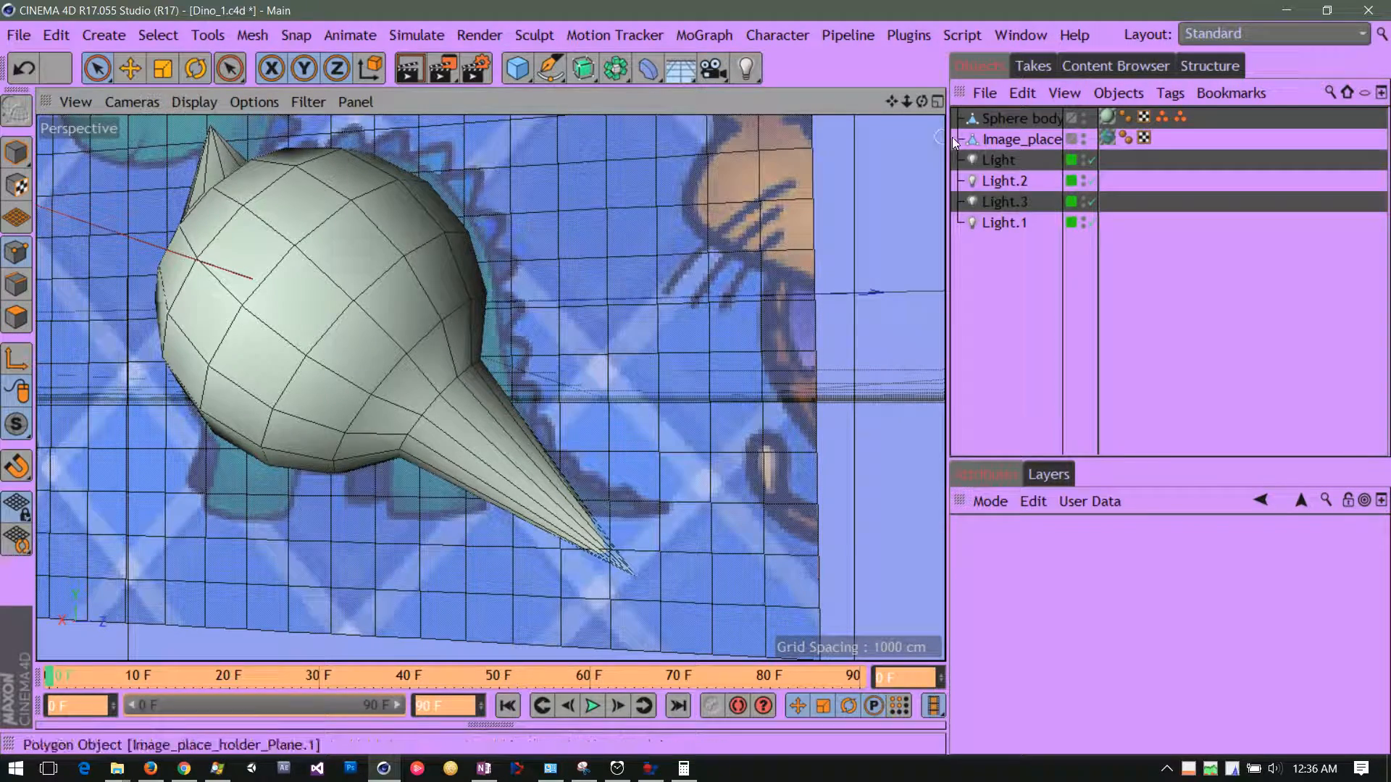
click(972, 118)
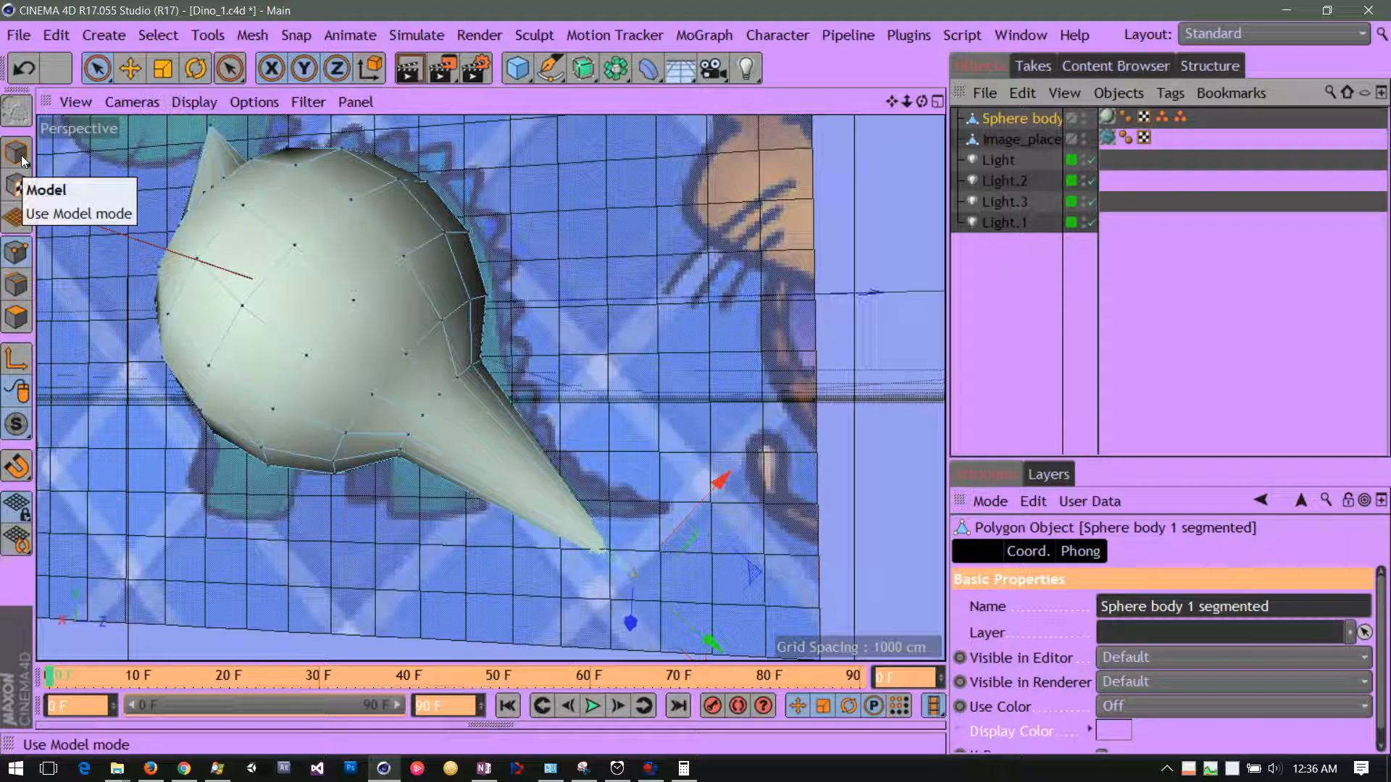
click(15, 321)
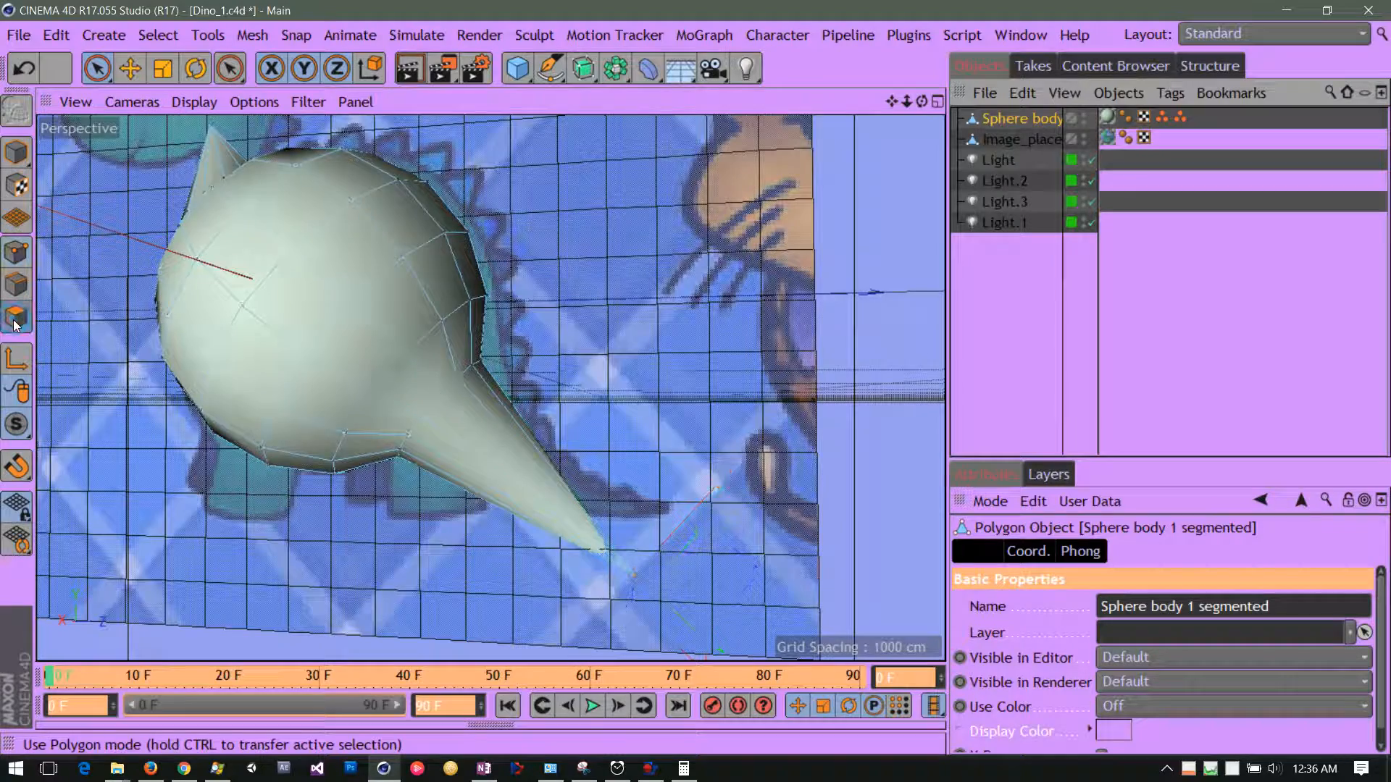
click(15, 152)
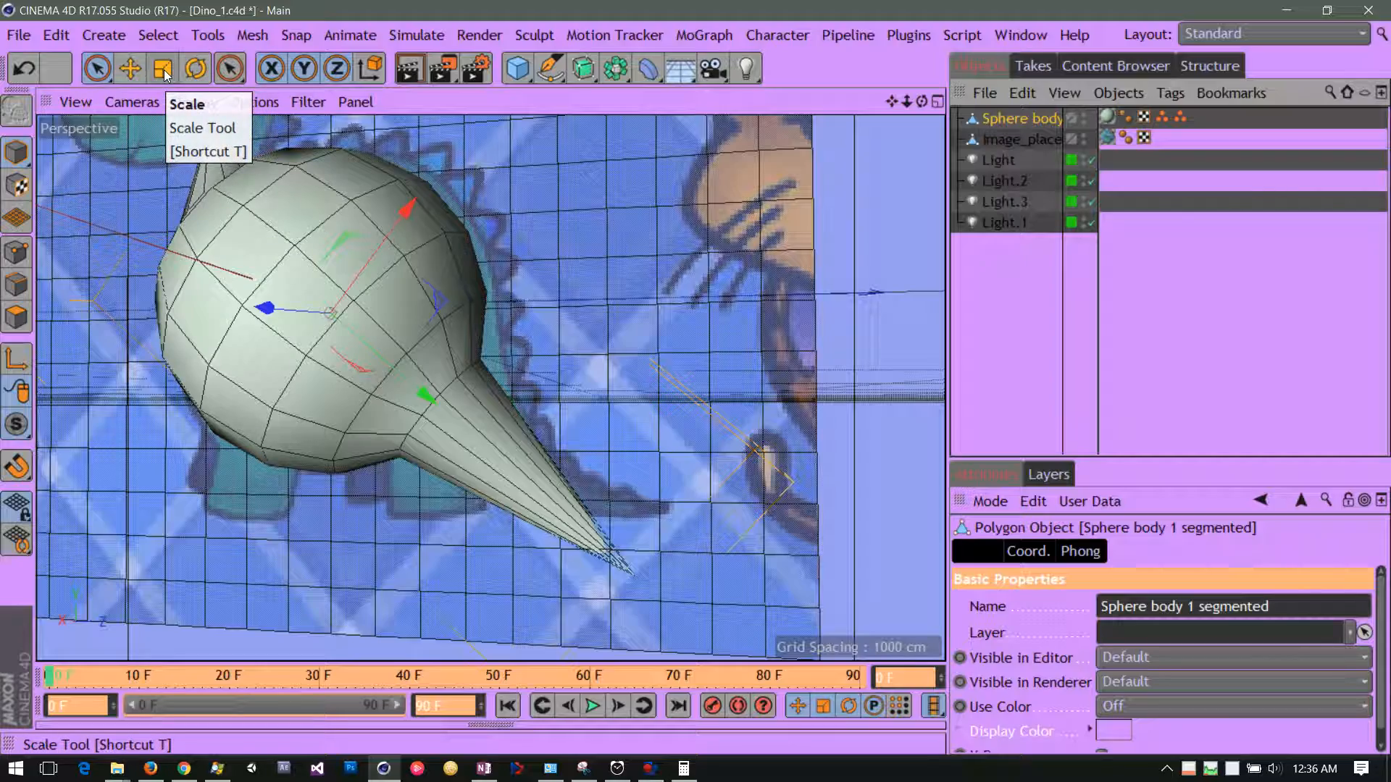
Examine the sphere body's neck and tail shape against the dinosaur reference image from several angles and distances
drag(921, 101, 892, 101)
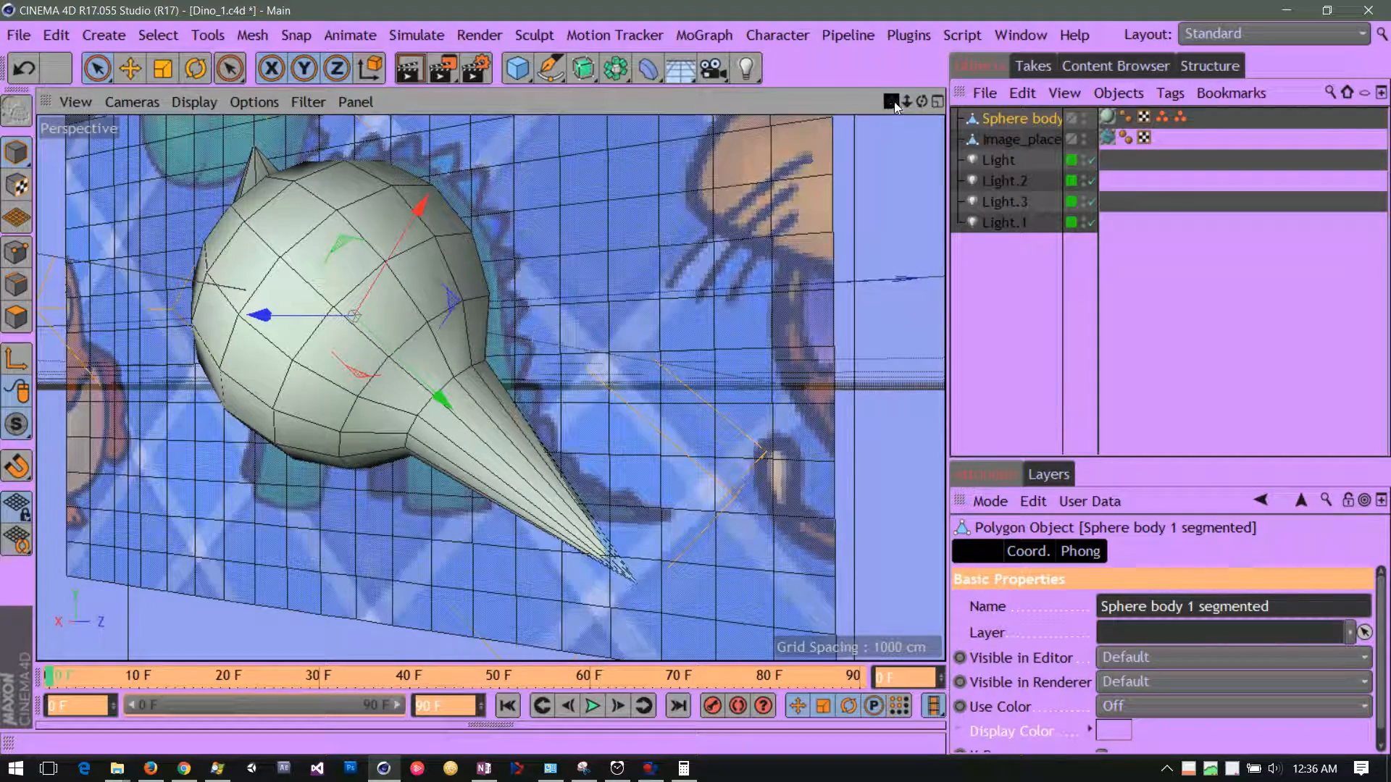
drag(927, 100, 964, 137)
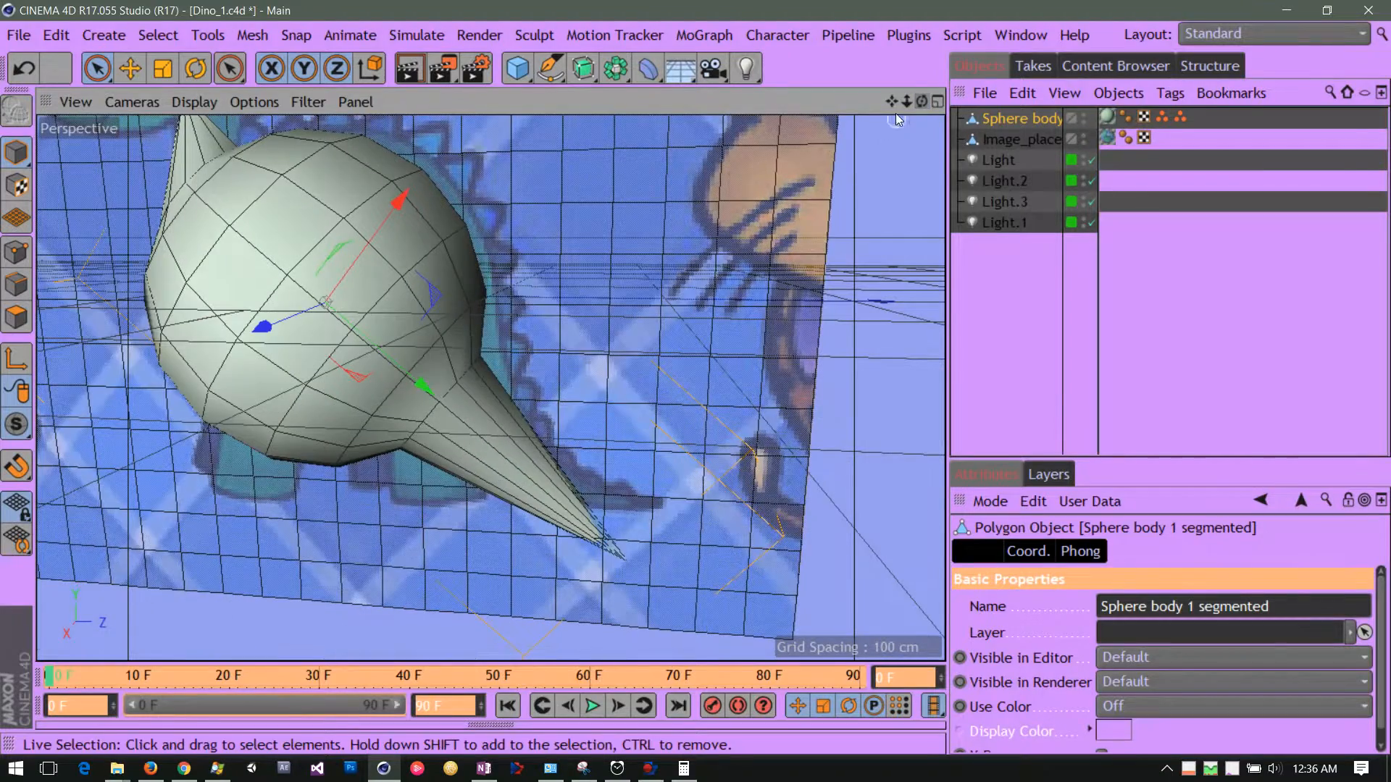
drag(892, 100, 629, 68)
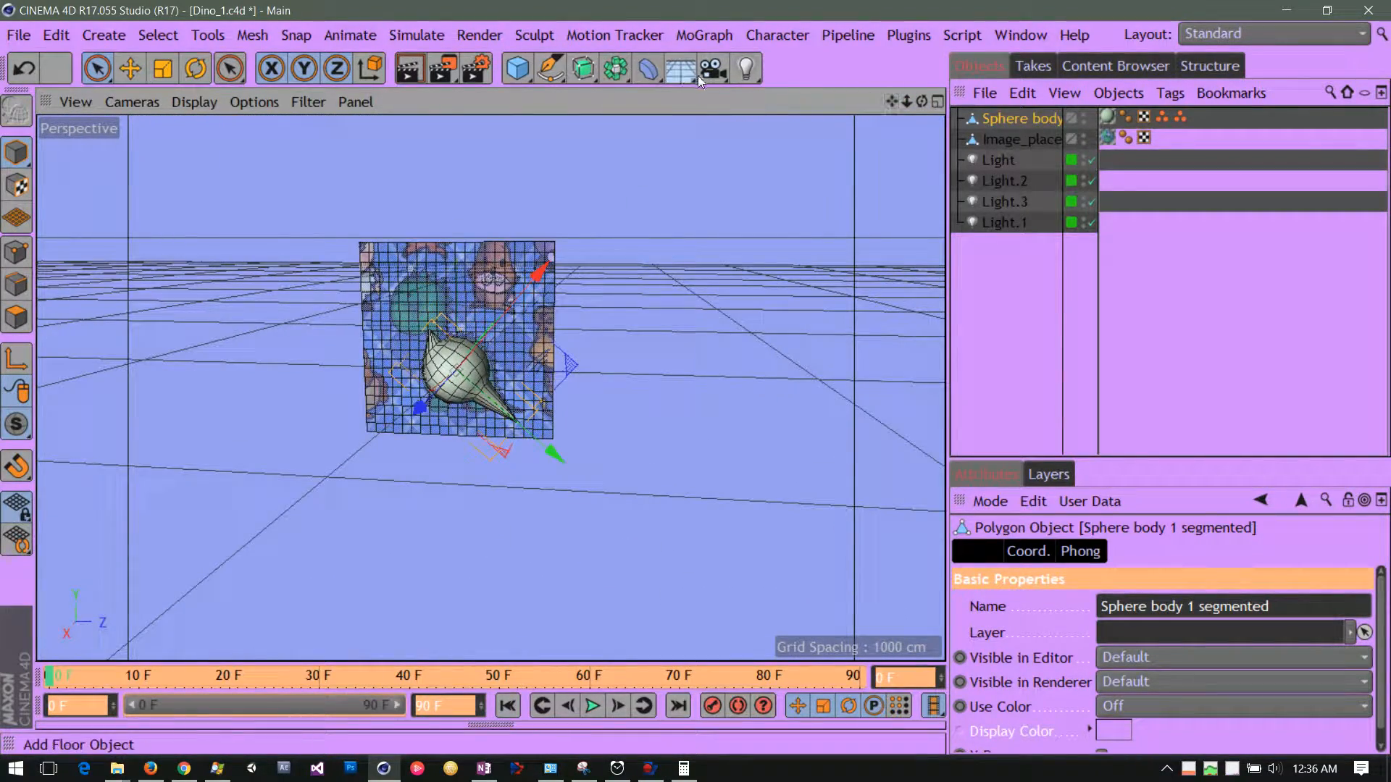
drag(922, 101, 967, 138)
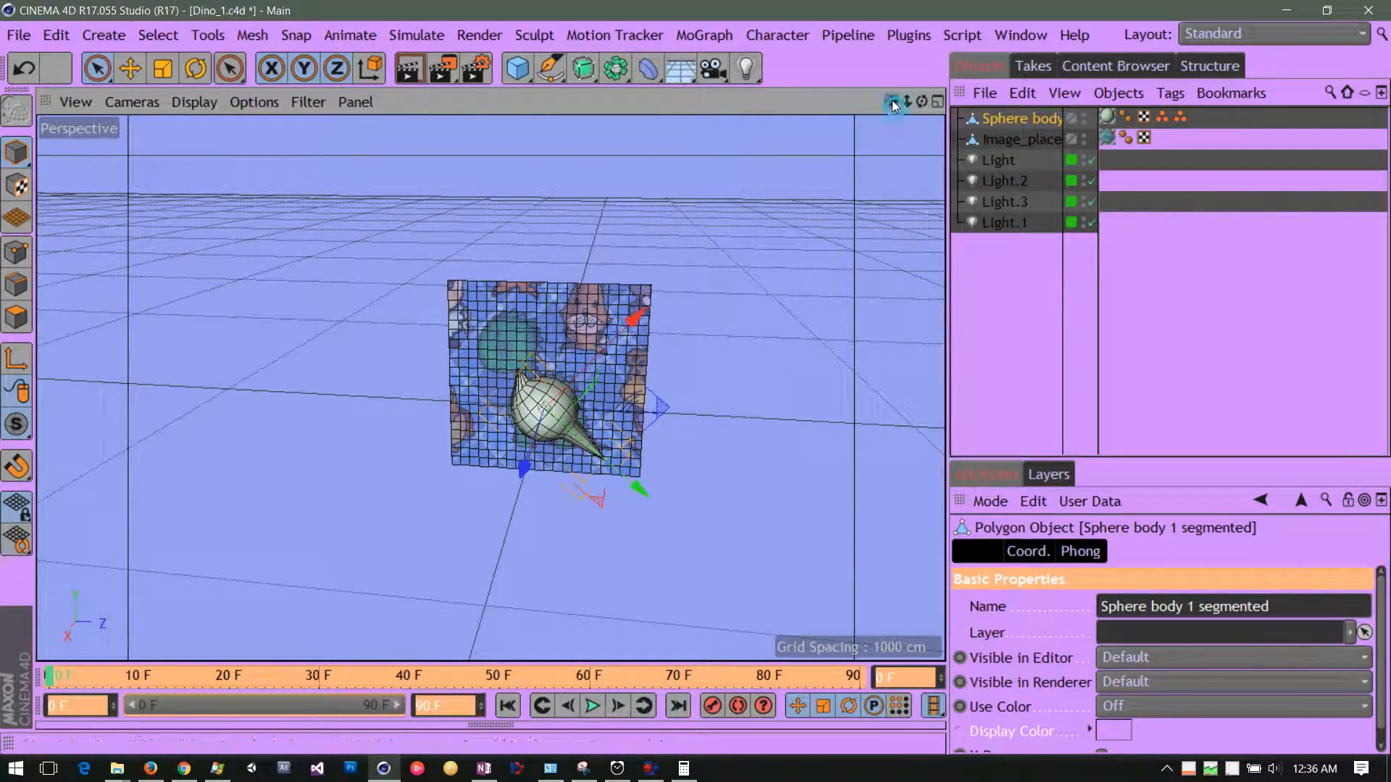
drag(882, 92, 916, 79)
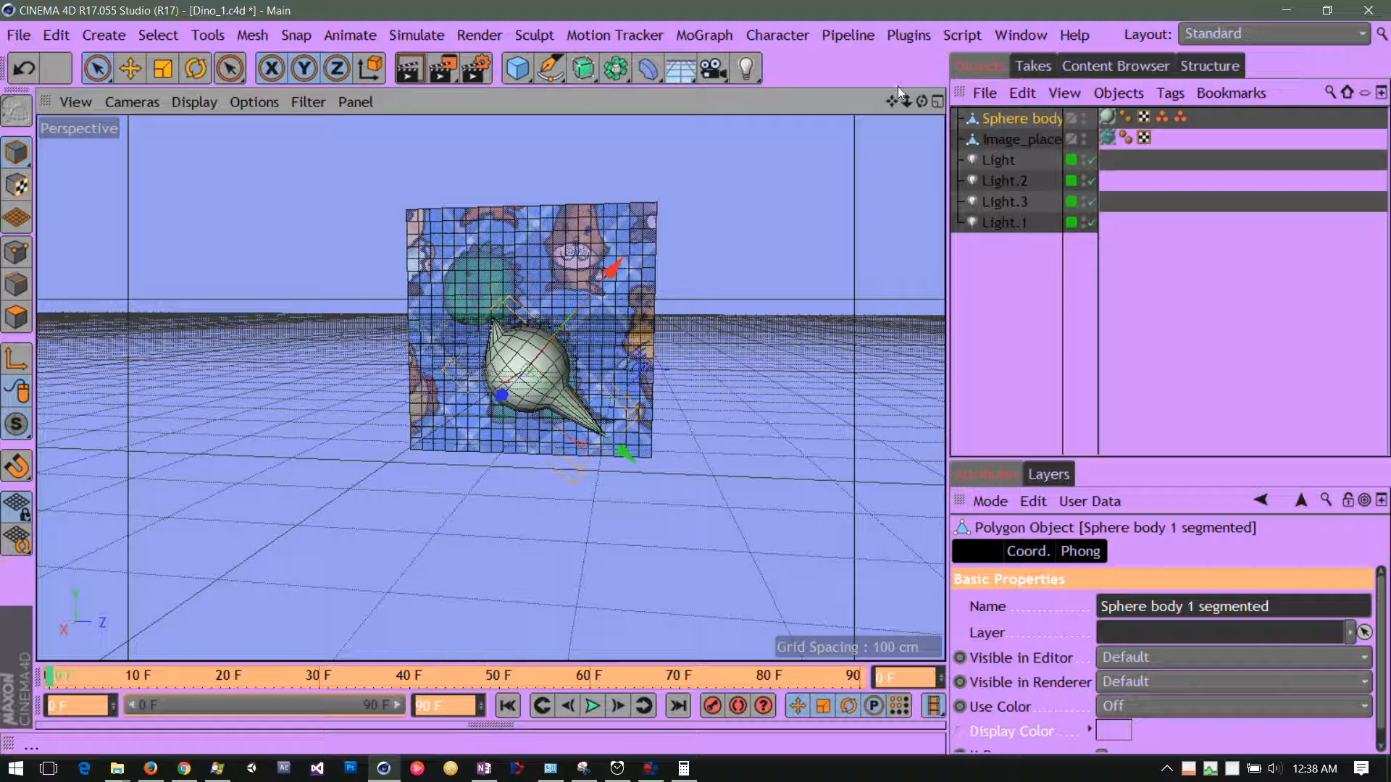
right_drag(894, 99, 1047, 97)
drag(891, 105, 789, 125)
mouse_move(925, 105)
mouse_down()
mouse_move(707, 94)
mouse_move(920, 105)
mouse_move(992, 89)
mouse_move(749, 72)
mouse_move(928, 80)
mouse_move(899, 99)
mouse_move(916, 119)
mouse_up()
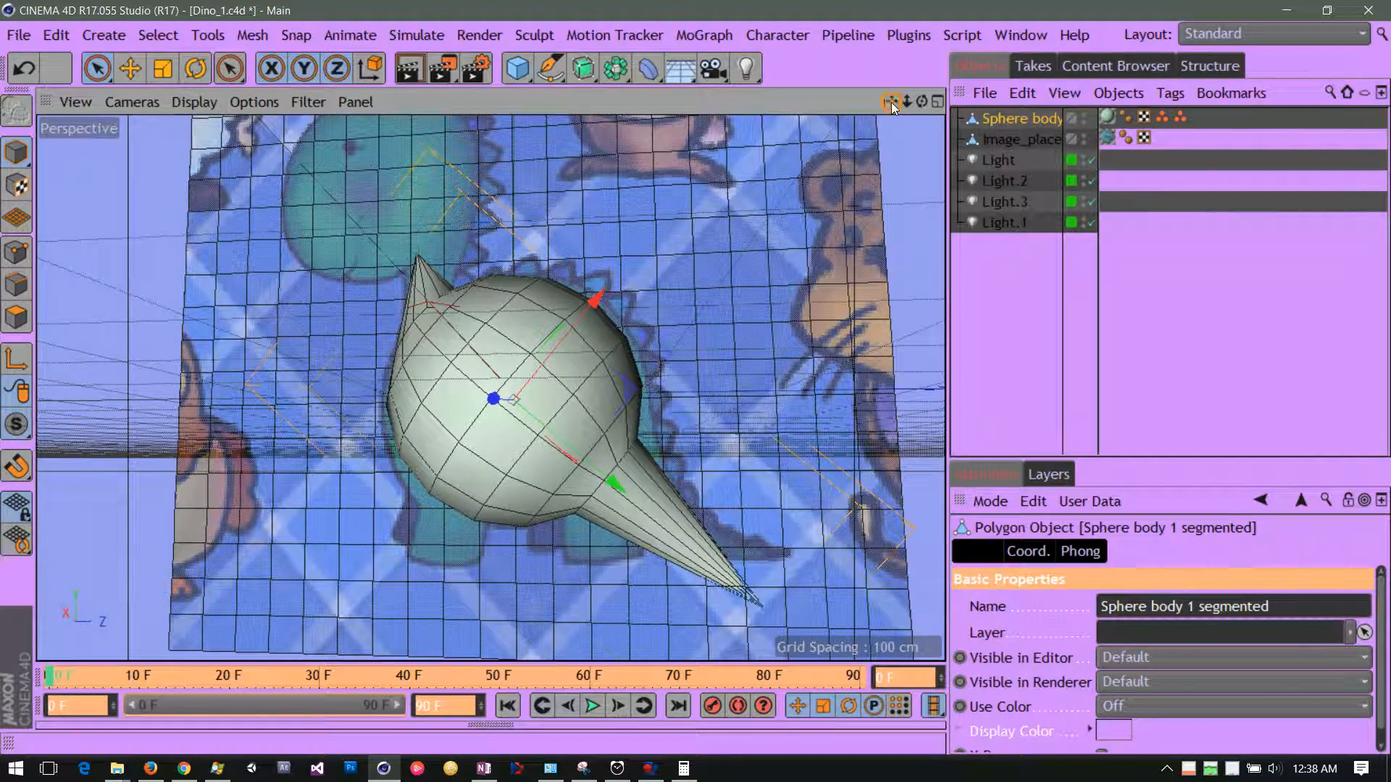
mouse_move(891, 103)
right_down()
mouse_move(845, 93)
mouse_move(901, 102)
right_up()
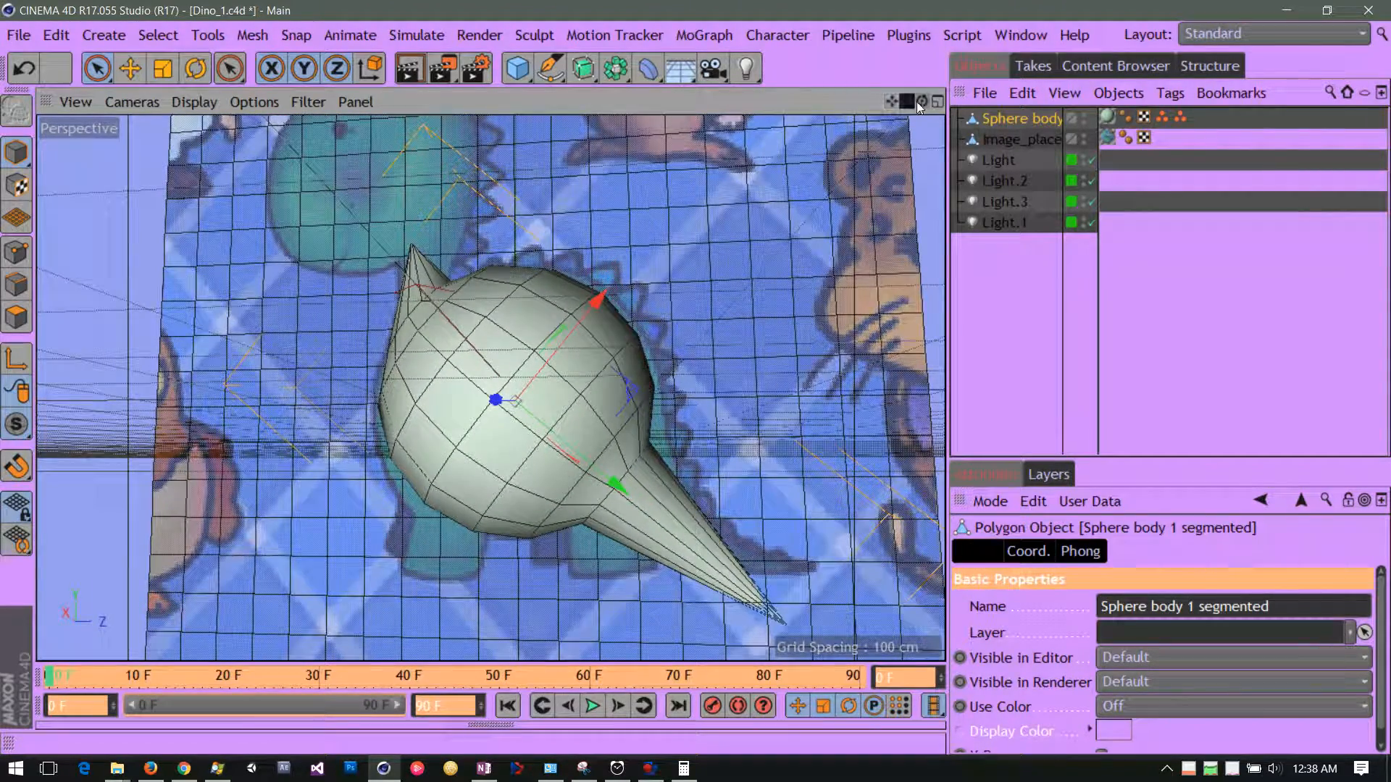
drag(915, 102, 923, 210)
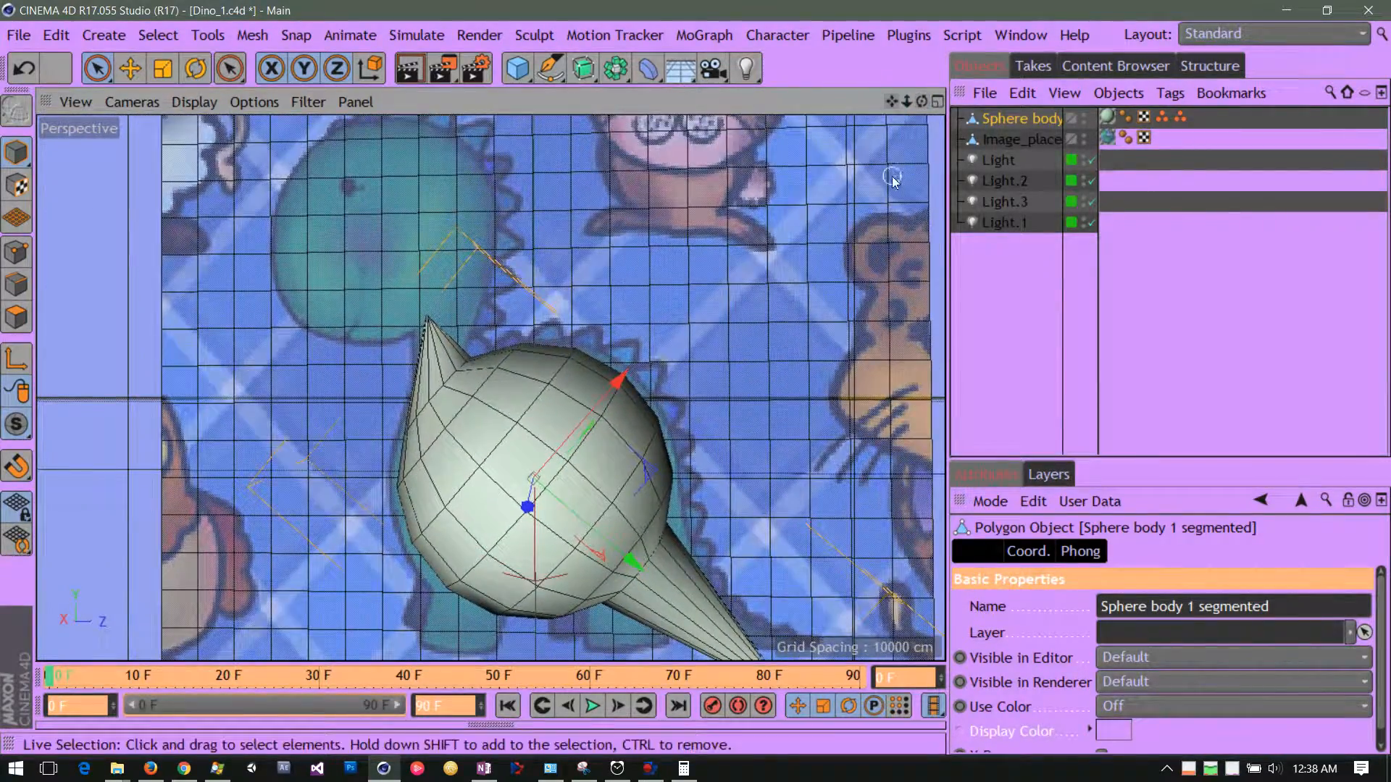
right_drag(893, 106, 824, 90)
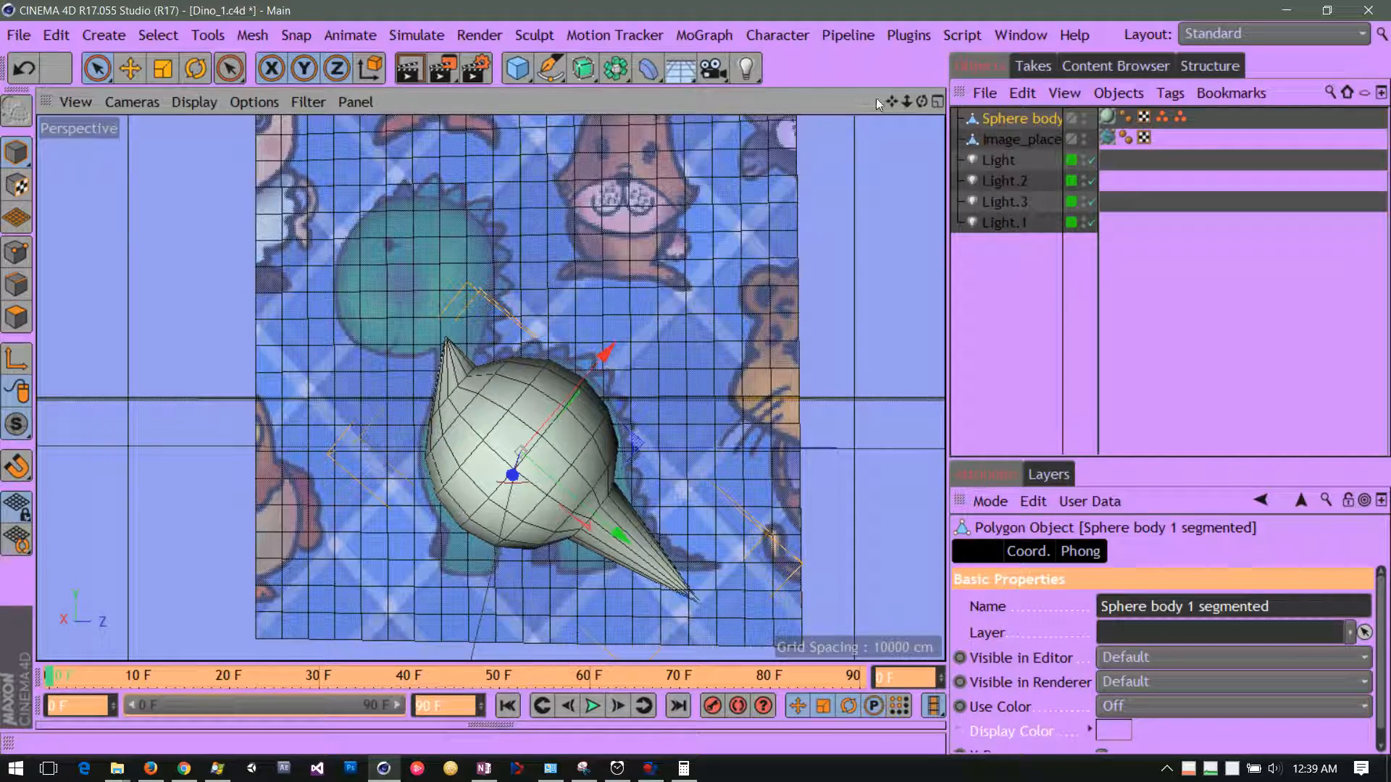
mouse_move(920, 102)
mouse_down()
mouse_move(823, 72)
mouse_move(958, 88)
mouse_move(949, 102)
mouse_move(919, 75)
mouse_move(921, 126)
mouse_move(893, 102)
mouse_move(1231, 101)
mouse_move(1186, 113)
mouse_move(901, 94)
mouse_move(938, 111)
mouse_move(920, 113)
mouse_move(883, 90)
mouse_move(853, 94)
mouse_move(858, 112)
mouse_move(649, 120)
mouse_move(868, 128)
mouse_move(920, 110)
mouse_up()
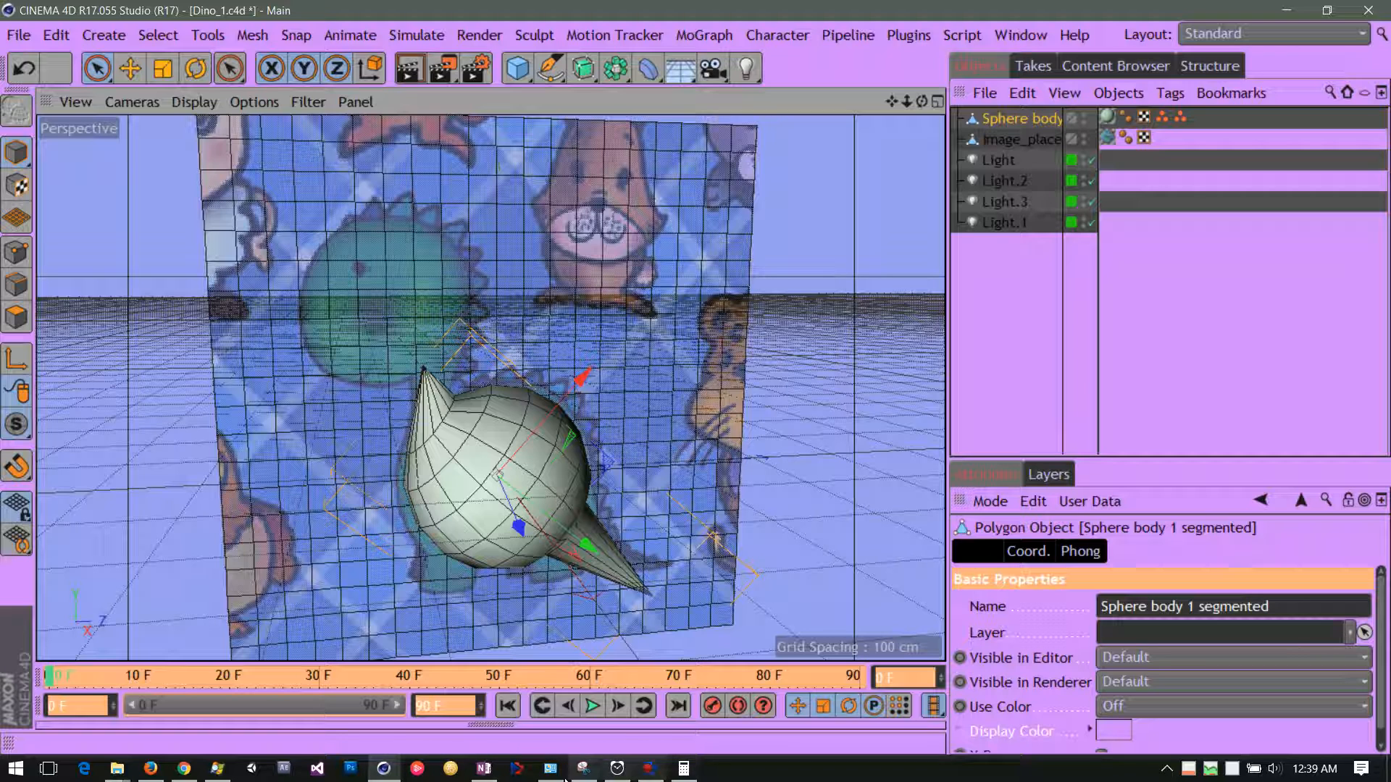
mouse_move(554, 772)
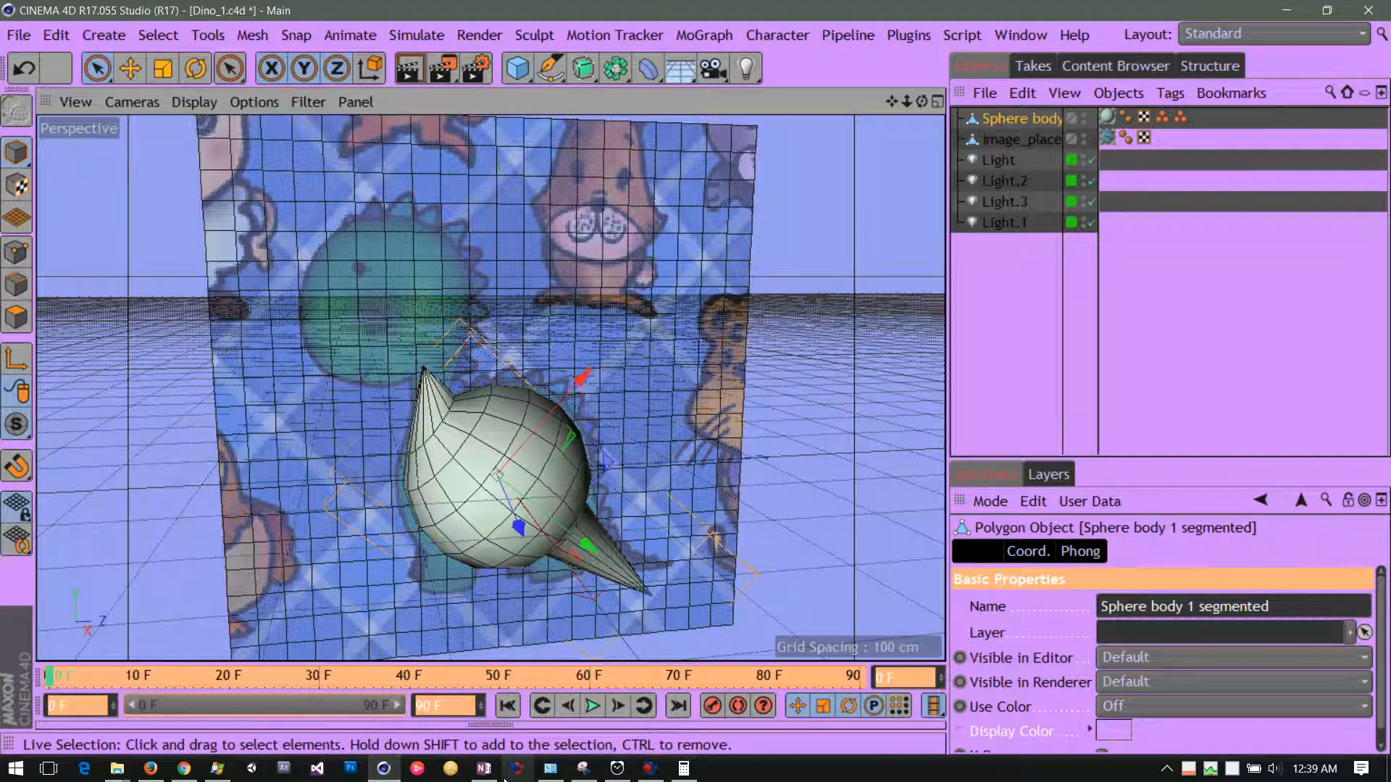
mouse_move(389, 773)
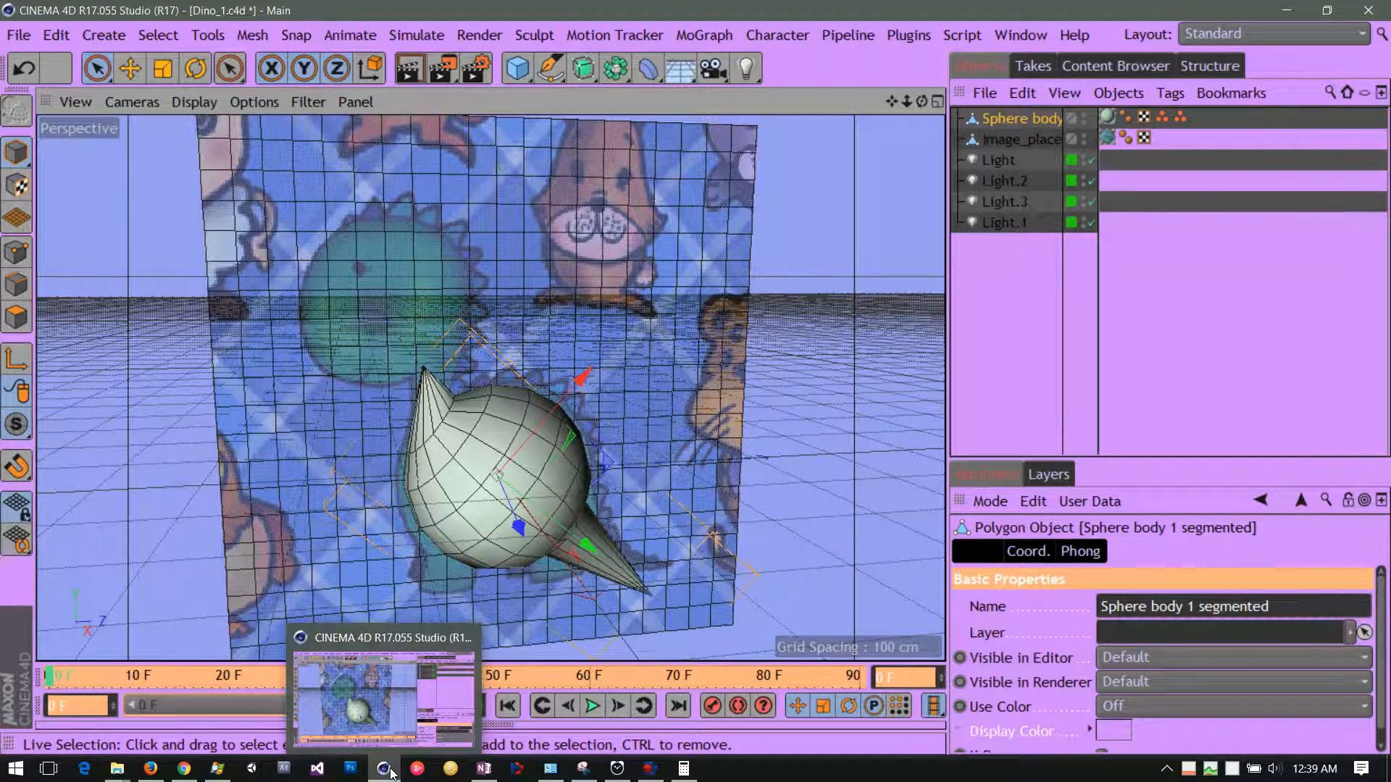